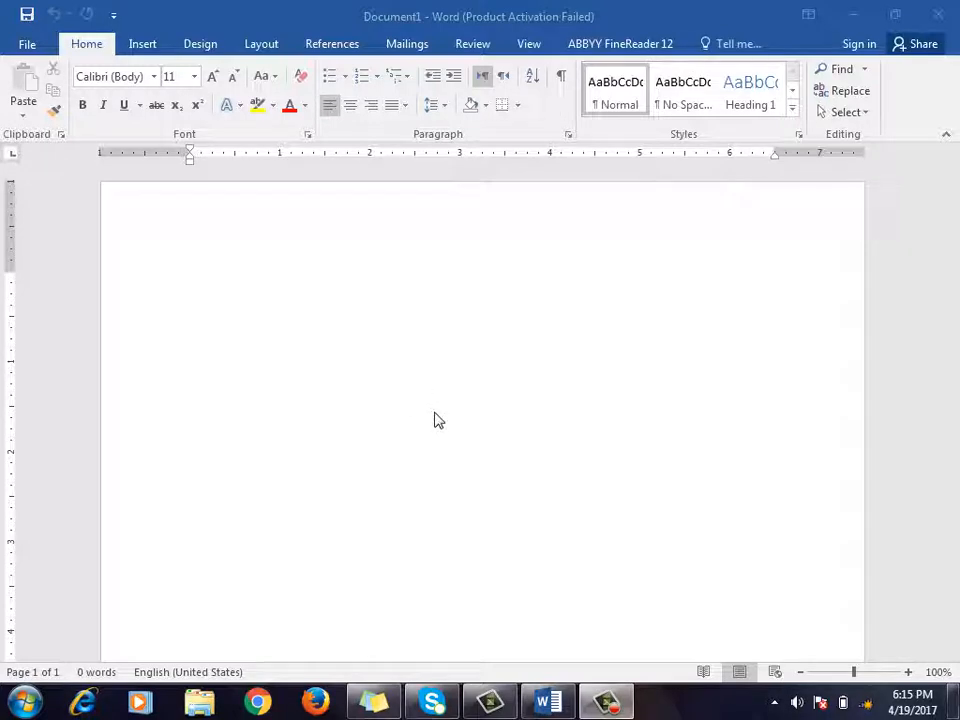
Enter the line "Barya Institute of Informaiton Technolgy" at the start of the blank document.
{"action": "left_click", "coordinate": [343, 321]}
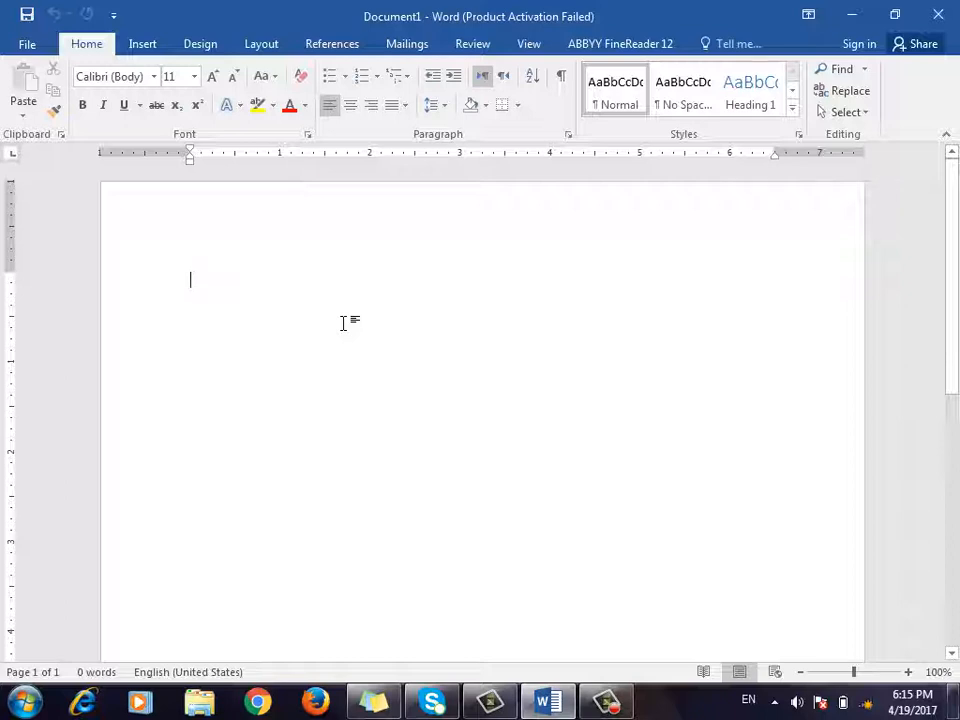
{"action": "type", "text": "Barya"}
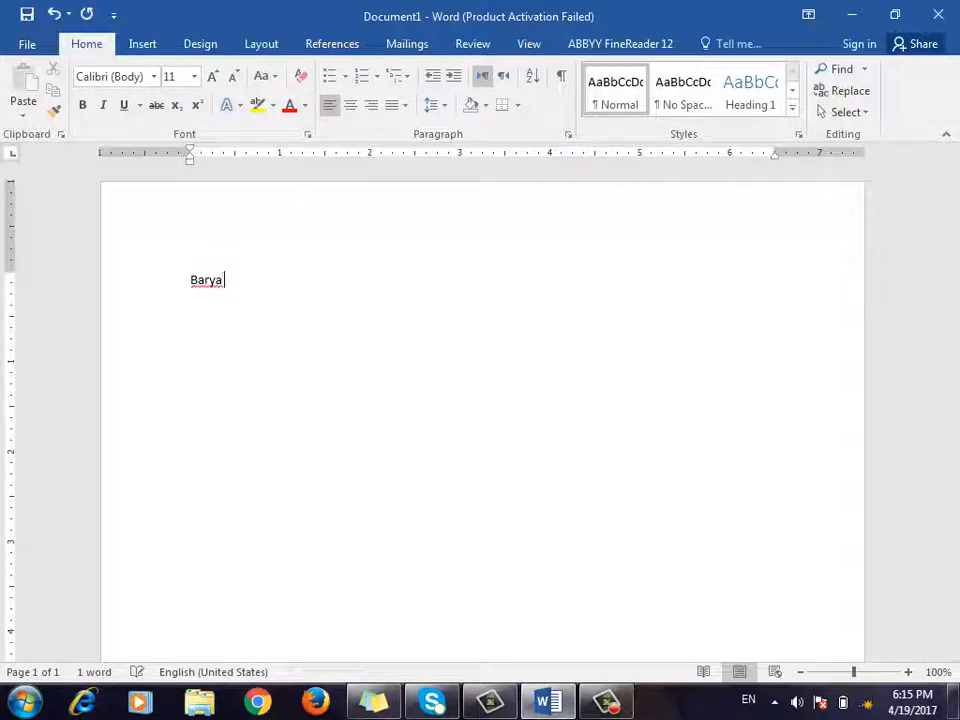
{"action": "key", "text": "BackSpace"}
{"action": "type", "text": "a Instgitute o"}
{"action": "key", "text": "BackSpace"}
{"action": "key", "text": "BackSpace"}
{"action": "key", "text": "BackSpace"}
{"action": "key", "text": "BackSpace"}
{"action": "key", "text": "BackSpace"}
{"action": "key", "text": "BackSpace"}
{"action": "key", "text": "BackSpace"}
{"action": "key", "text": "BackSpace"}
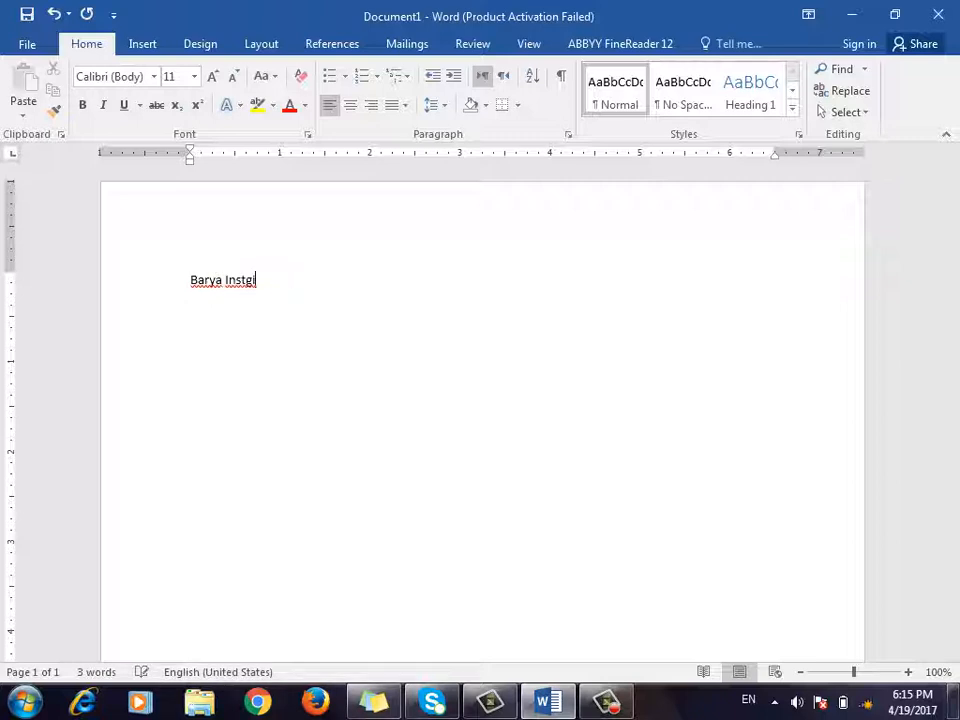
{"action": "type", "text": "itute of Inform"}
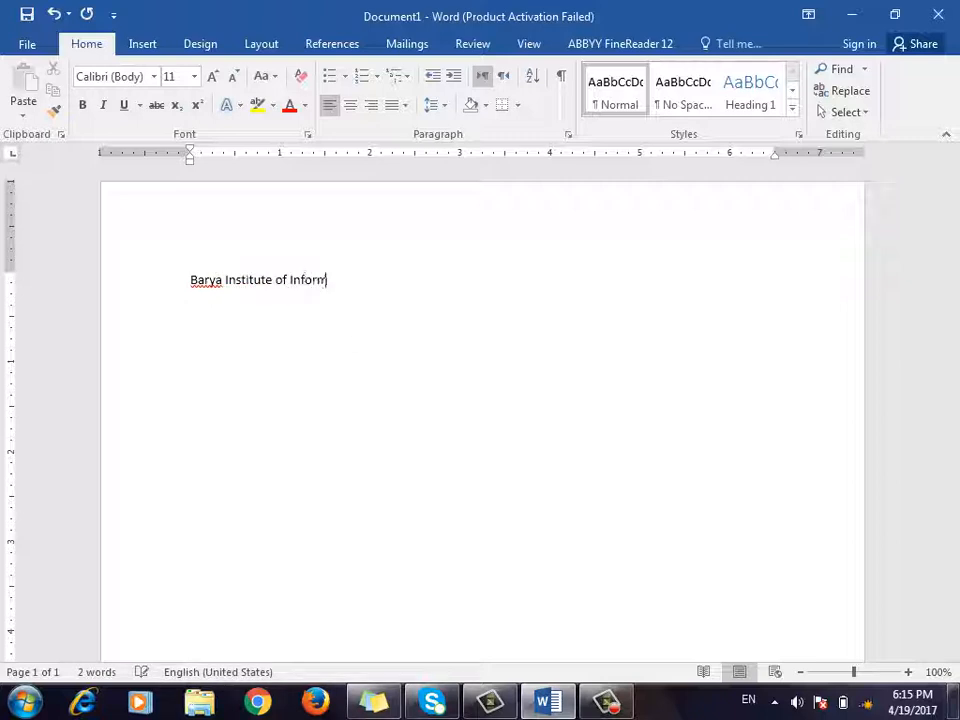
{"action": "type", "text": "aiton Technology"}
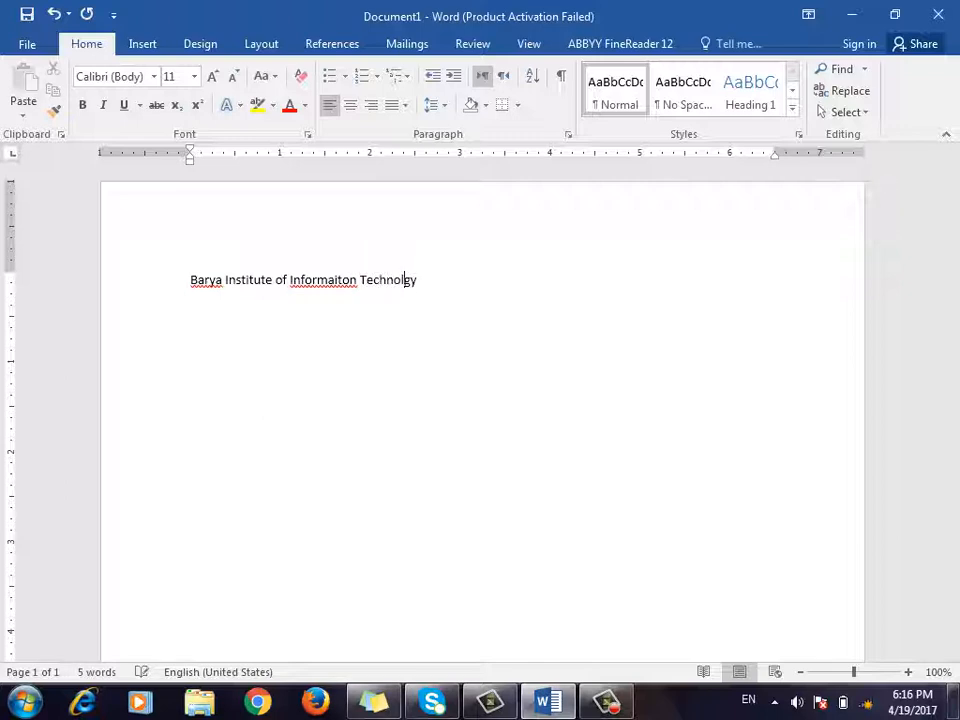
{"action": "left_click", "coordinate": [405, 280]}
{"action": "key", "text": "BackSpace"}
{"action": "key", "text": "Return"}
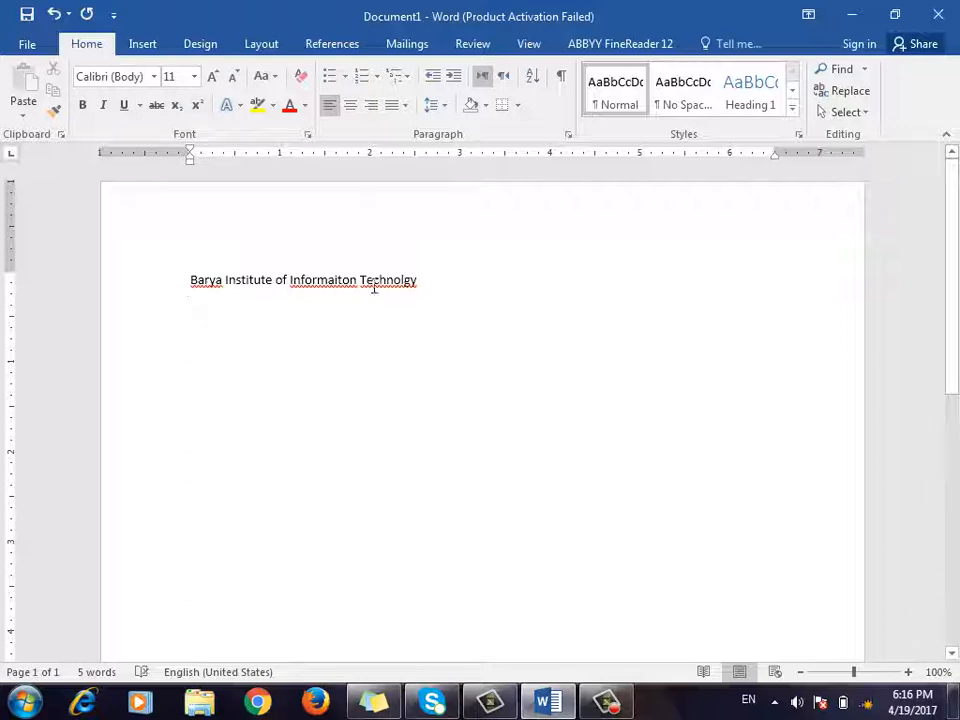
Correct the two misspelled words in the institute line to "Information" and "Technology" using the spelling suggestions.
{"action": "right_click", "coordinate": [326, 280]}
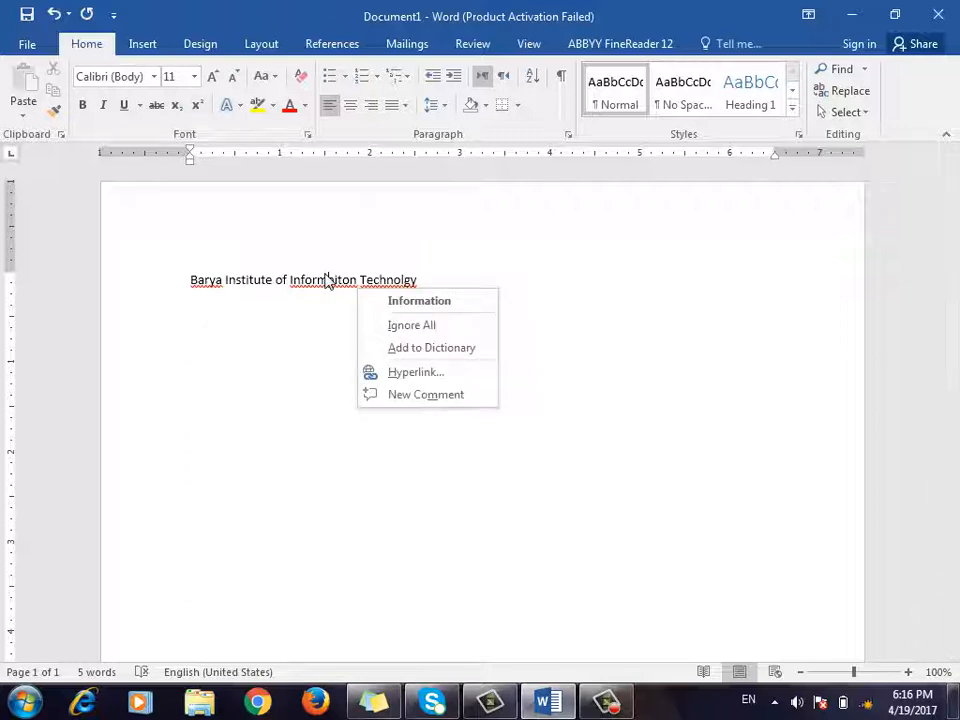
{"action": "left_click", "coordinate": [419, 303]}
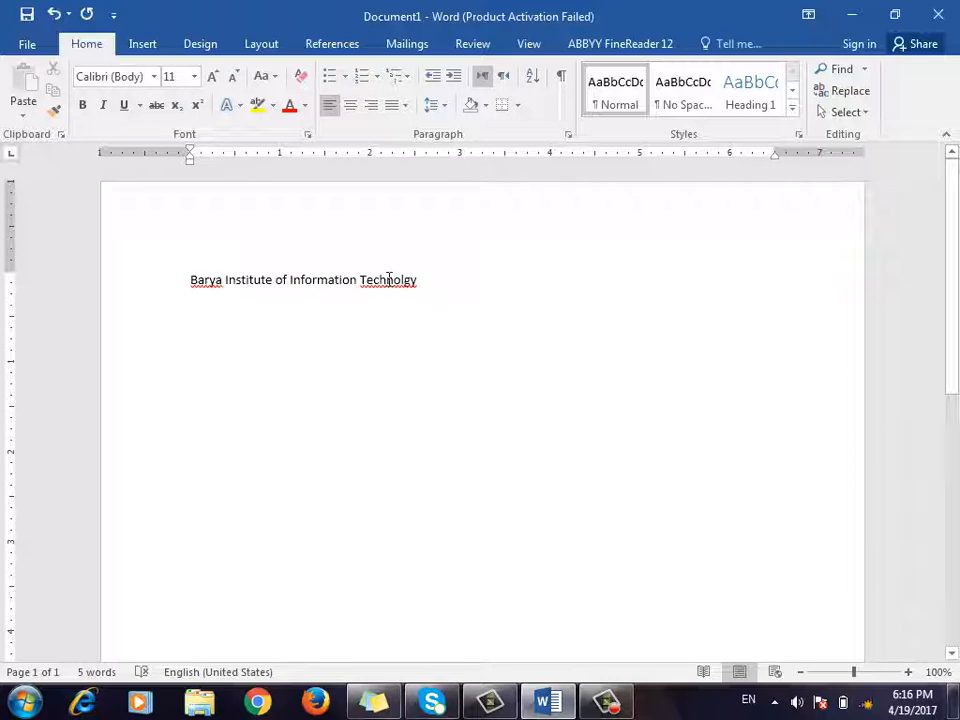
{"action": "right_click", "coordinate": [410, 284]}
{"action": "left_click", "coordinate": [474, 302]}
Try ignoring all spelling flags for the word "Barya" and undo that choice.
{"action": "left_click_drag", "start_coordinate": [191, 280], "coordinate": [223, 286]}
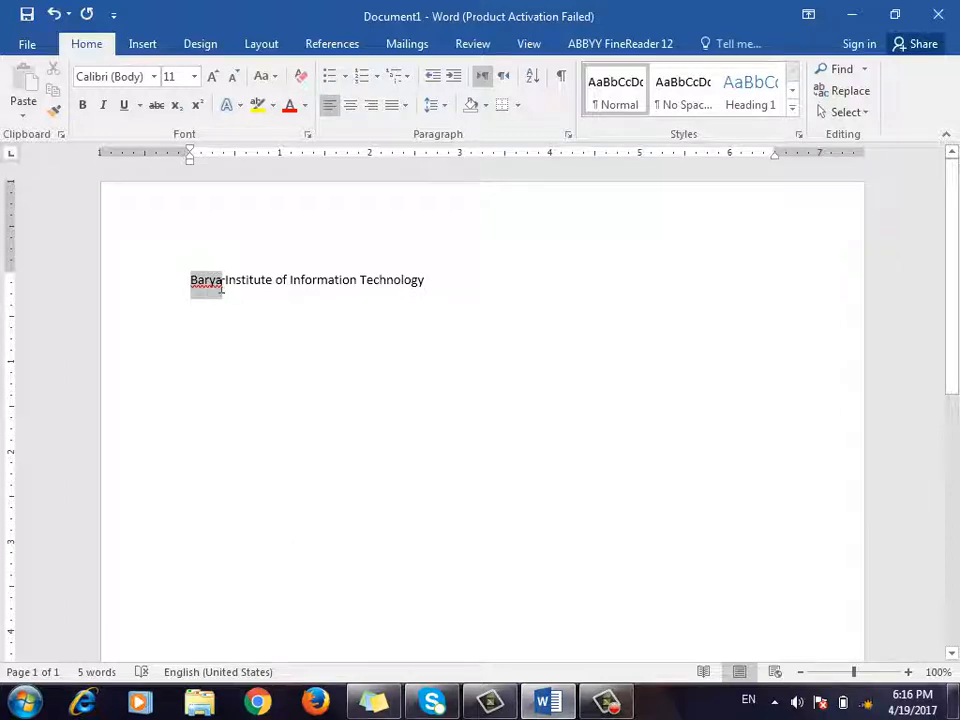
{"action": "left_click", "coordinate": [208, 354]}
{"action": "right_click", "coordinate": [223, 285]}
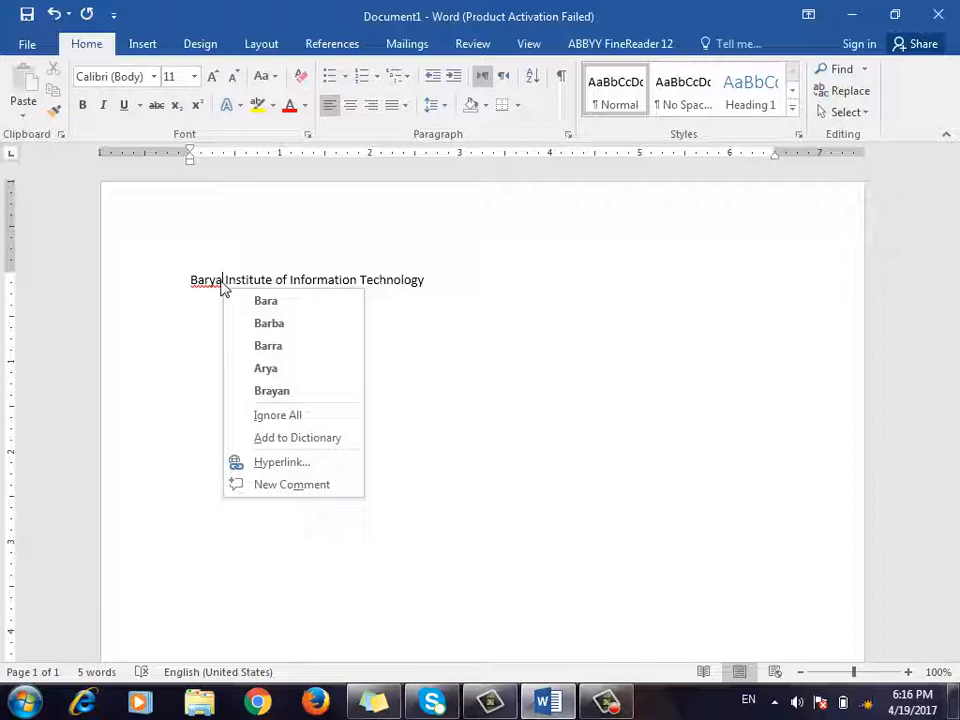
{"action": "left_click", "coordinate": [298, 418]}
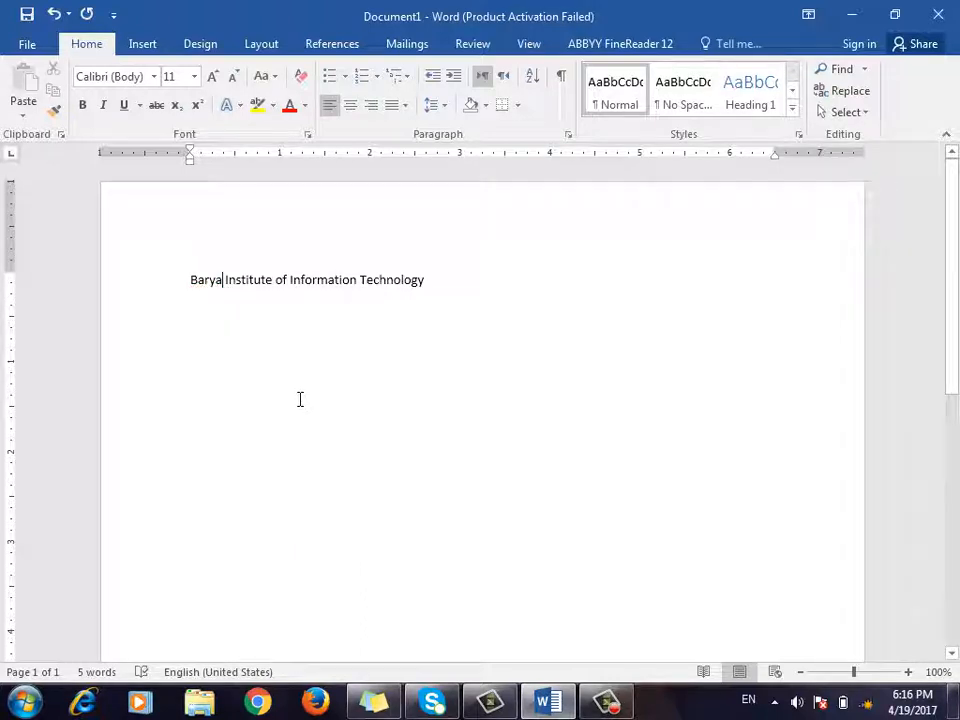
{"action": "key", "text": "ctrl+z"}
Add the sentence "He are boy" below the institute line, leaving one blank line between them.
{"action": "left_click", "coordinate": [462, 291]}
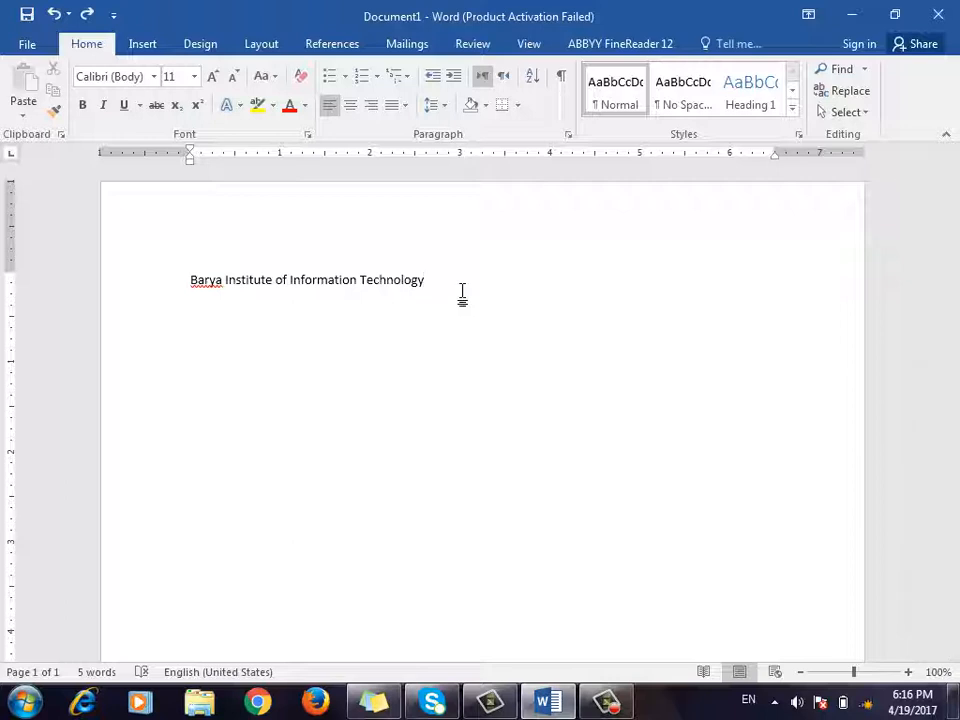
{"action": "key", "text": "Return"}
{"action": "key", "text": "Return"}
{"action": "type", "text": "He is"}
{"action": "key", "text": "BackSpace"}
{"action": "key", "text": "BackSpace"}
{"action": "type", "text": "are"}
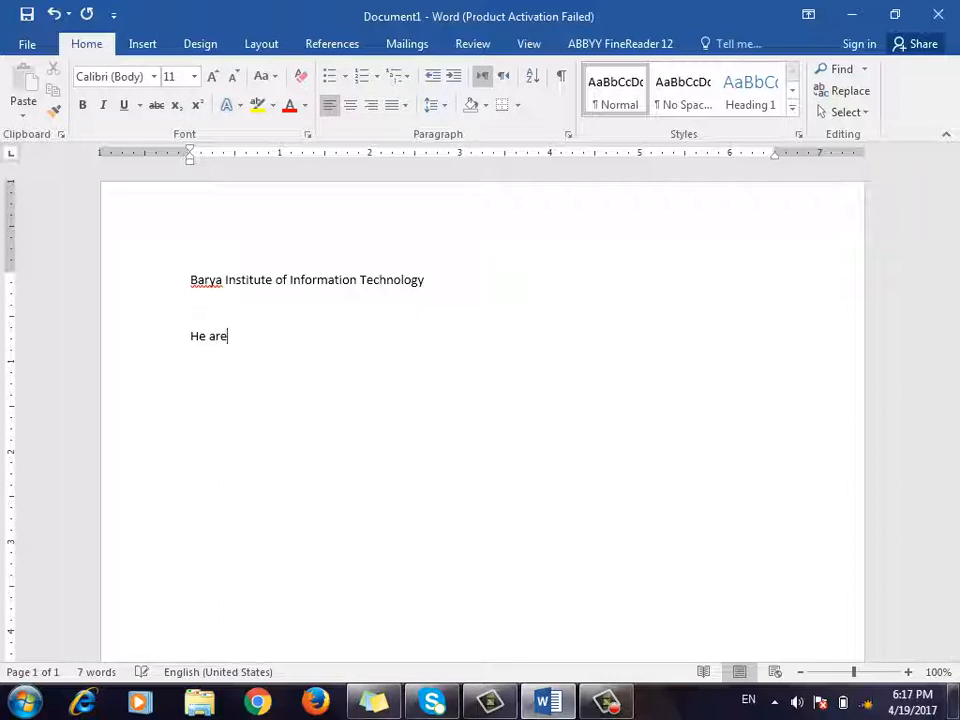
{"action": "type", "text": " body"}
{"action": "key", "text": "Return"}
{"action": "key", "text": "BackSpace"}
{"action": "key", "text": "BackSpace"}
{"action": "key", "text": "BackSpace"}
{"action": "key", "text": "BackSpace"}
{"action": "type", "text": "oy"}
{"action": "key", "text": "Return"}
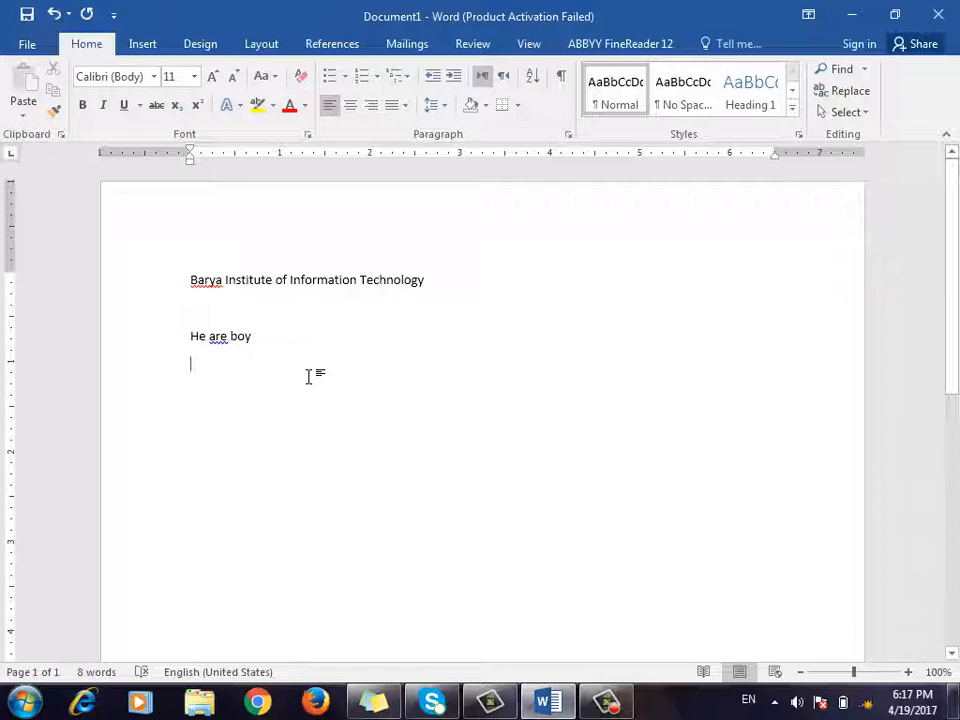
Replace "are" with the grammar suggestion "is" in the sentence "He are boy".
{"action": "right_click", "coordinate": [224, 340]}
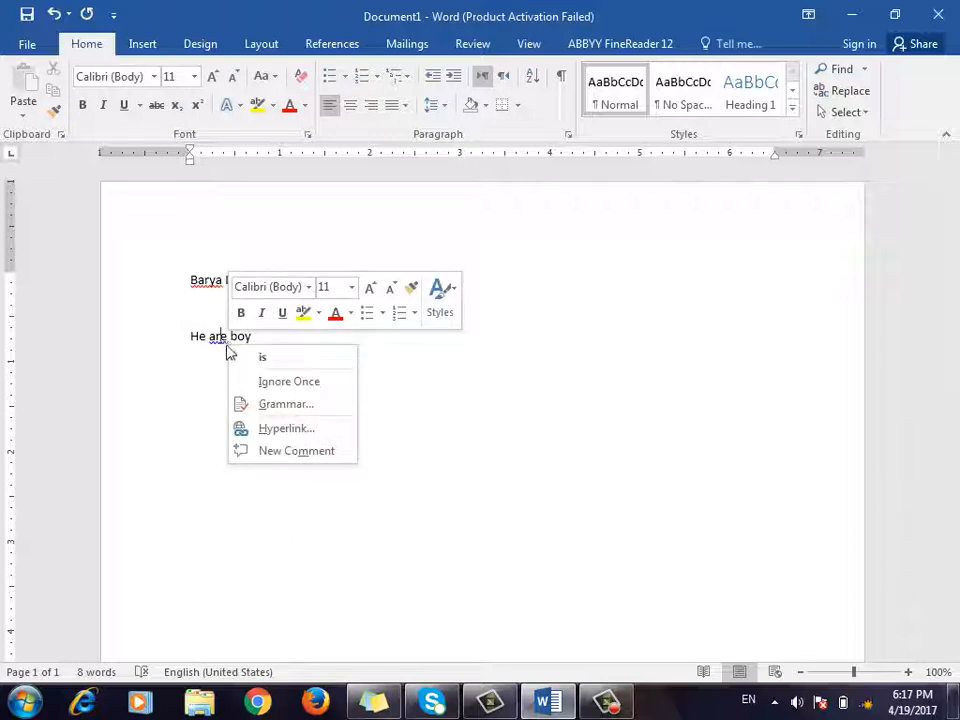
{"action": "left_click", "coordinate": [262, 358]}
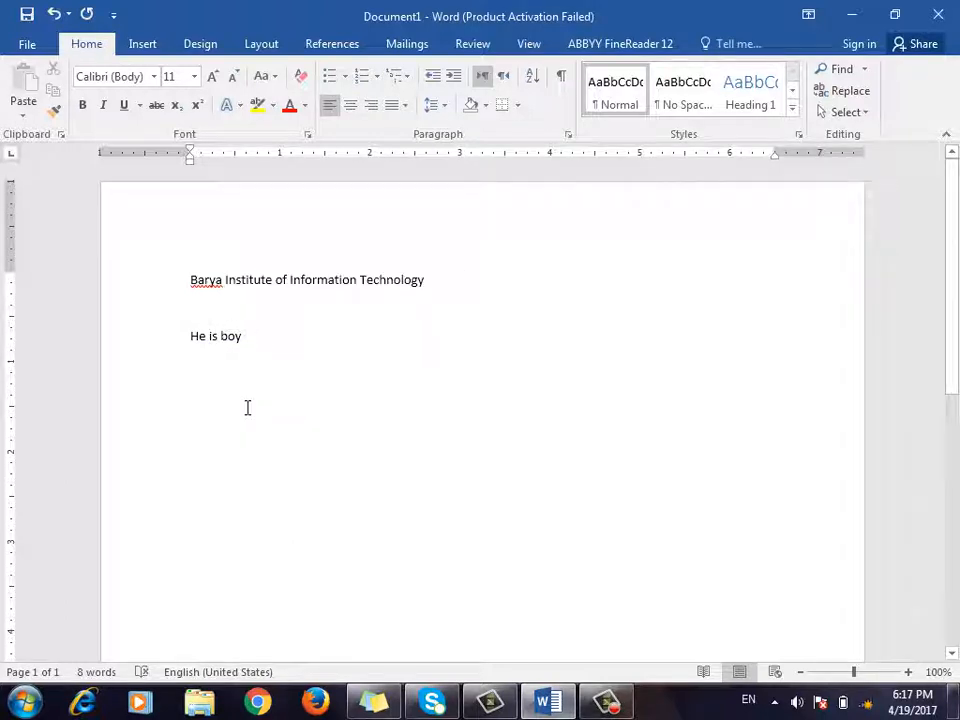
{"action": "left_click", "coordinate": [324, 402]}
Format the line "He is boy" in the Acklin font at size 72.
{"action": "left_click_drag", "start_coordinate": [255, 336], "coordinate": [204, 332]}
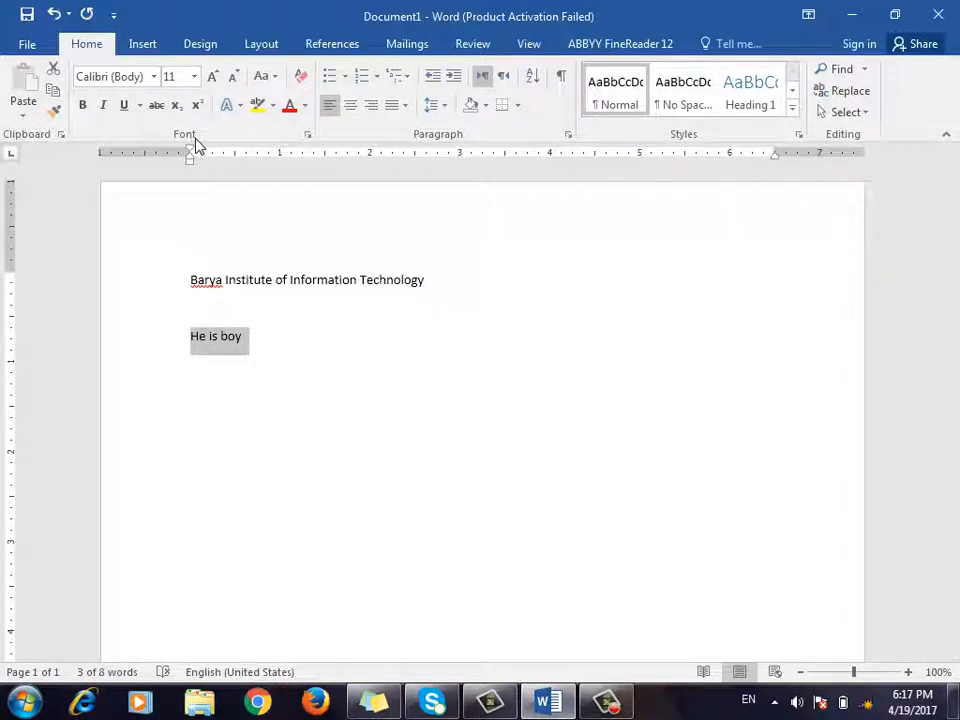
{"action": "left_click", "coordinate": [153, 77]}
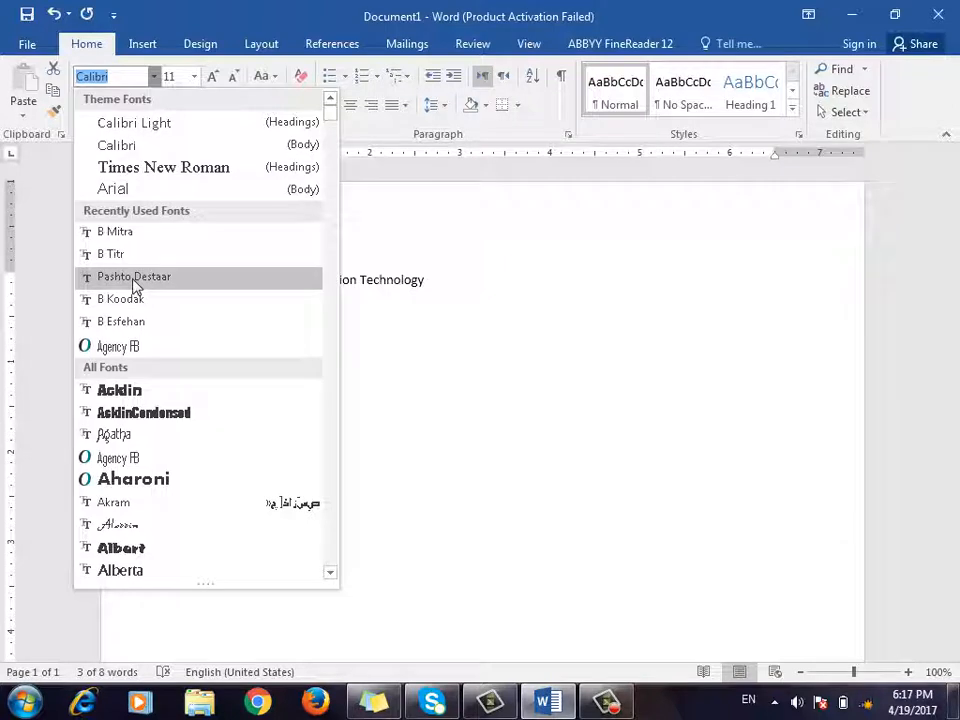
{"action": "left_click", "coordinate": [478, 10]}
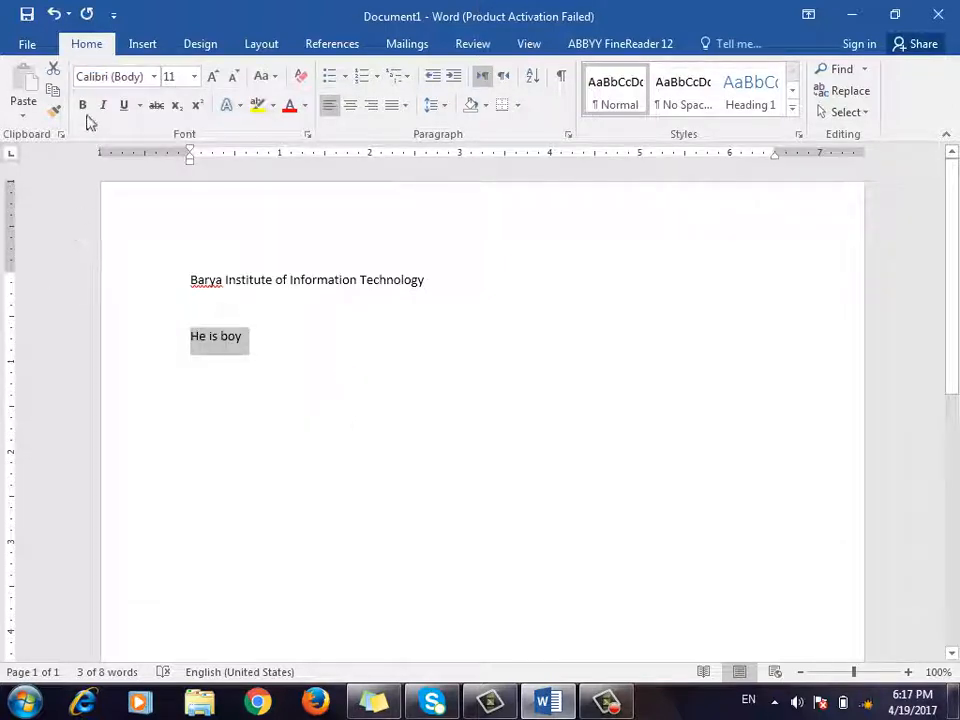
{"action": "left_click", "coordinate": [154, 76]}
{"action": "left_click", "coordinate": [110, 388]}
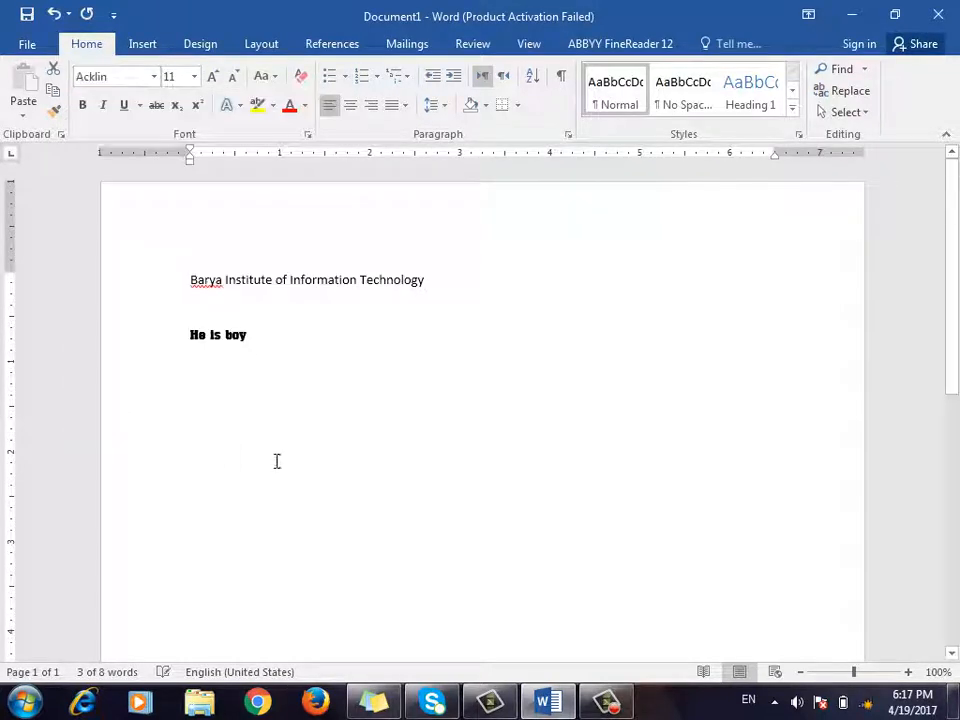
{"action": "left_click", "coordinate": [196, 78]}
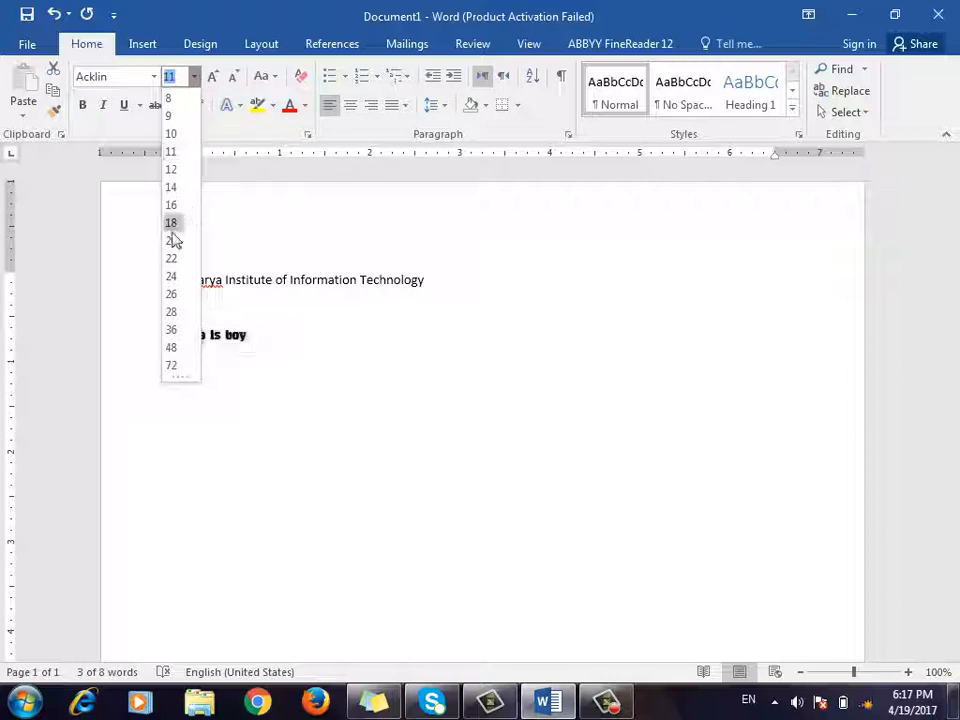
{"action": "left_click", "coordinate": [171, 368]}
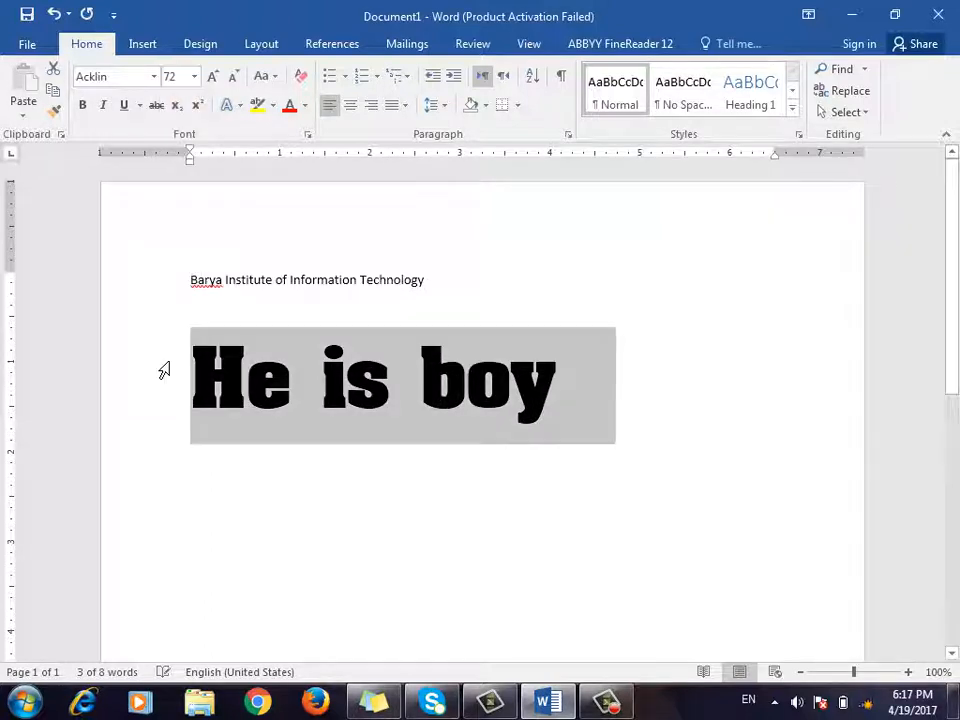
Enlarge the "He is boy" text by several size steps and shrink it down to size 48.
{"action": "left_click", "coordinate": [213, 78]}
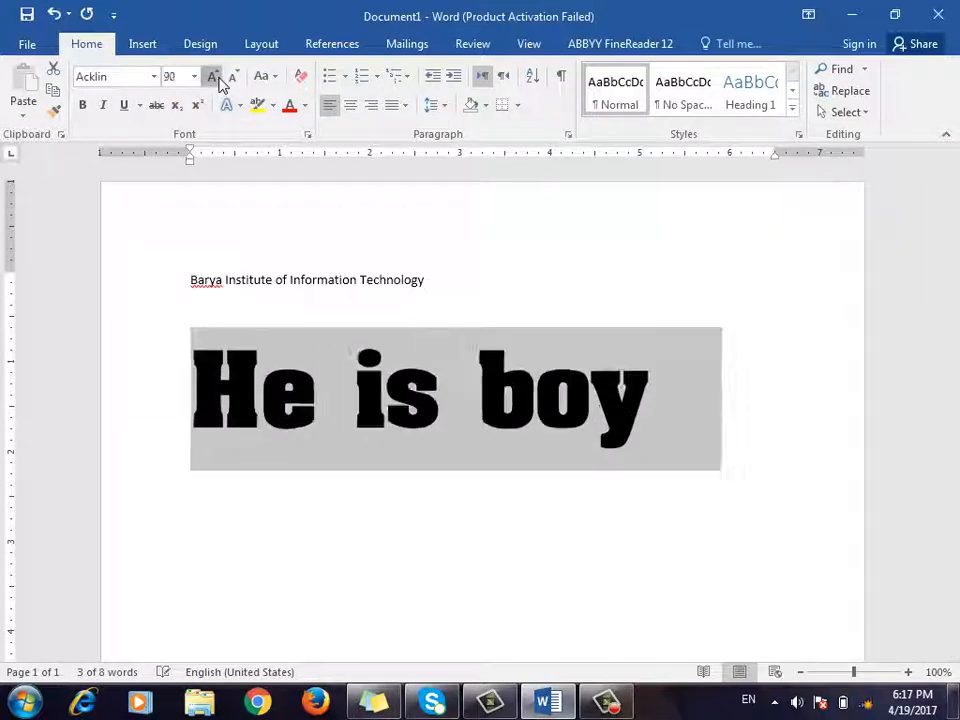
{"action": "left_click", "coordinate": [213, 78]}
{"action": "left_click", "coordinate": [213, 78]}
{"action": "left_click", "coordinate": [213, 78]}
{"action": "left_click", "coordinate": [232, 80]}
{"action": "left_click", "coordinate": [232, 80]}
{"action": "left_click", "coordinate": [232, 80]}
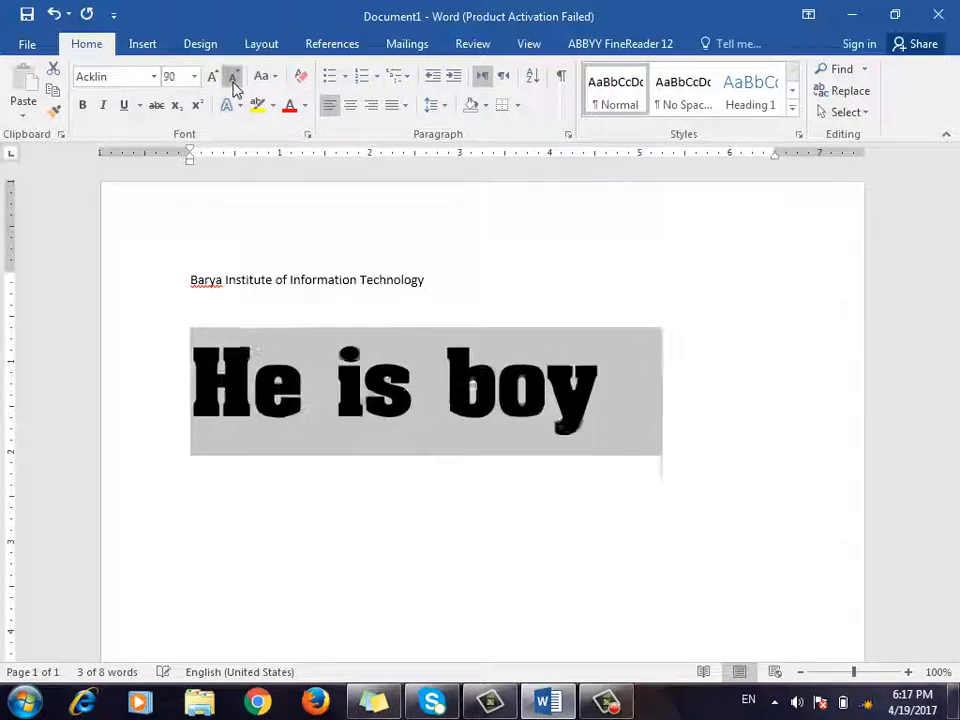
{"action": "left_click", "coordinate": [232, 80]}
{"action": "left_click", "coordinate": [232, 80]}
{"action": "left_click", "coordinate": [232, 80]}
{"action": "left_click", "coordinate": [213, 79]}
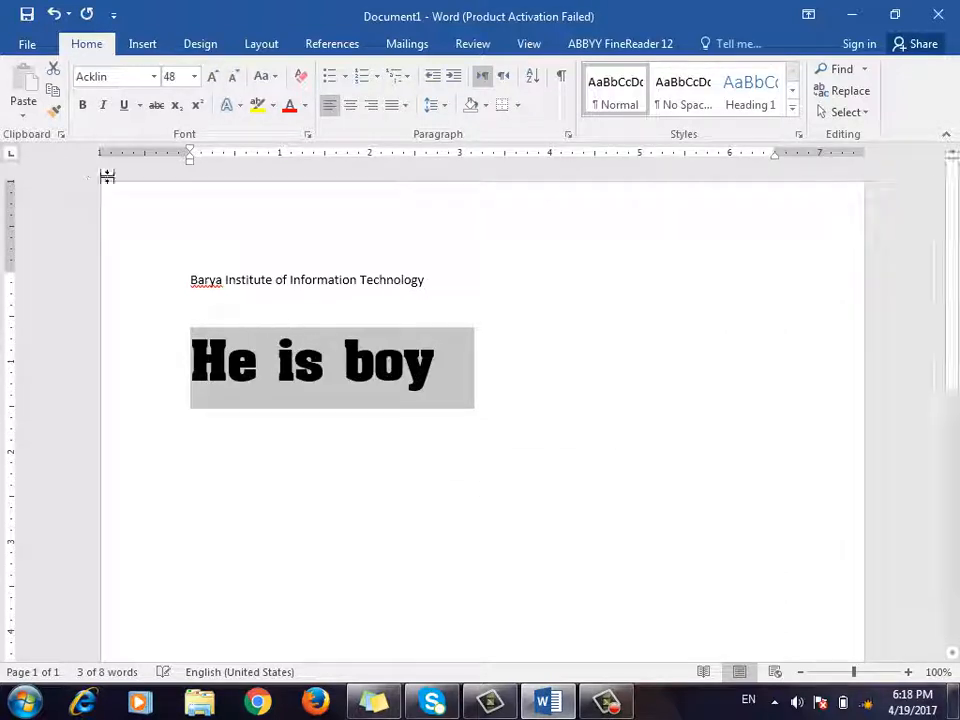
Try bold, italic, underline and strikethrough in turn on "He is boy", removing each one again.
{"action": "left_click", "coordinate": [84, 106]}
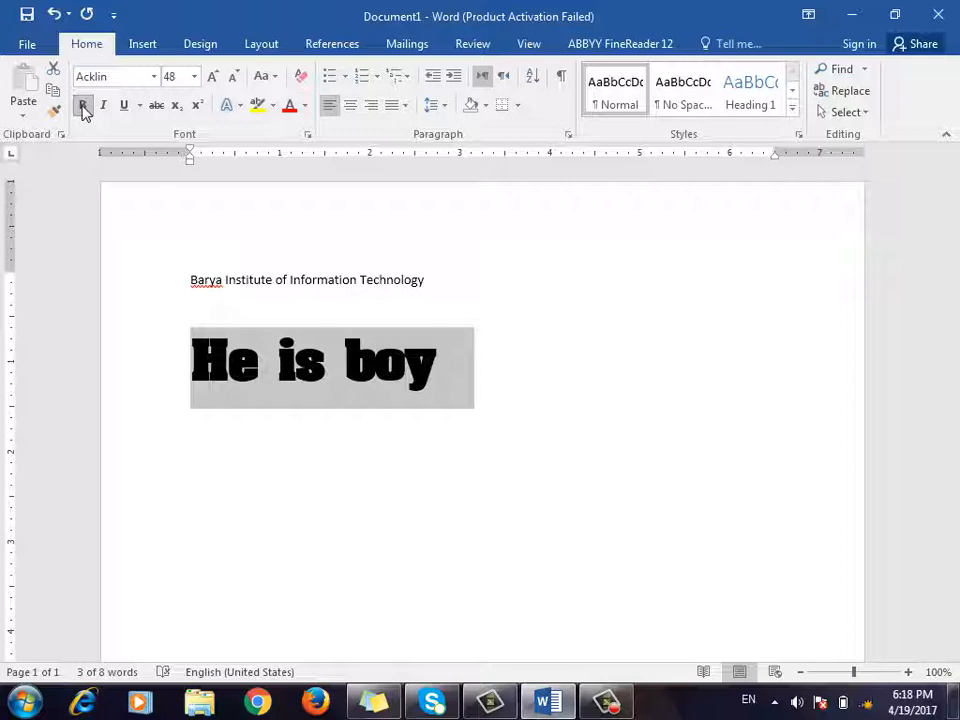
{"action": "left_click", "coordinate": [84, 106]}
{"action": "left_click", "coordinate": [102, 106]}
{"action": "left_click", "coordinate": [102, 106]}
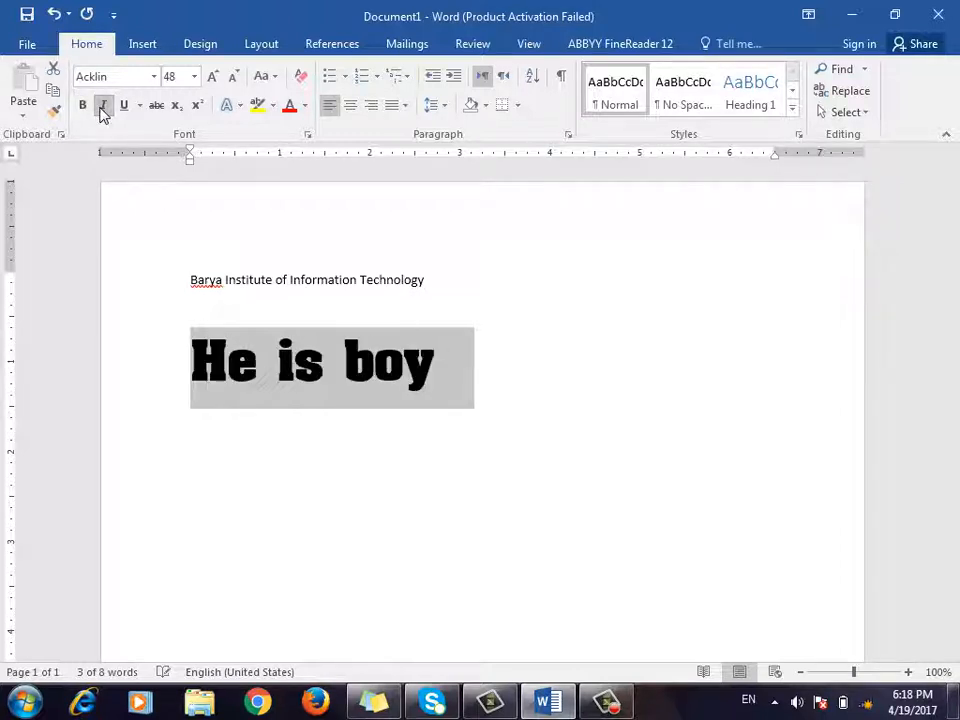
{"action": "left_click", "coordinate": [124, 106]}
{"action": "left_click", "coordinate": [124, 106]}
{"action": "left_click", "coordinate": [158, 107]}
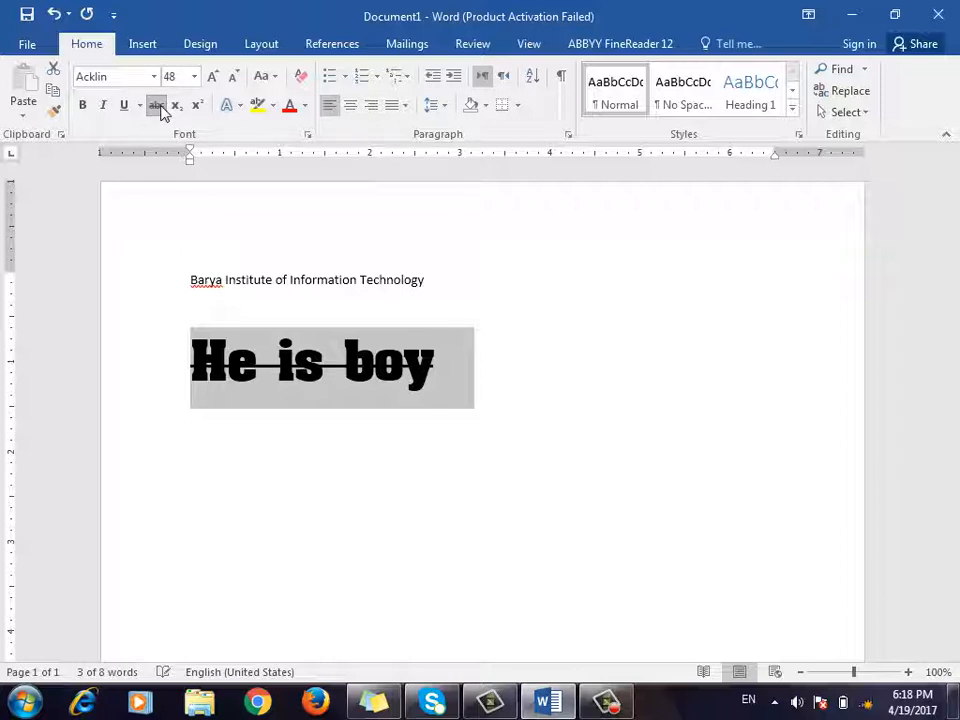
{"action": "left_click", "coordinate": [158, 107]}
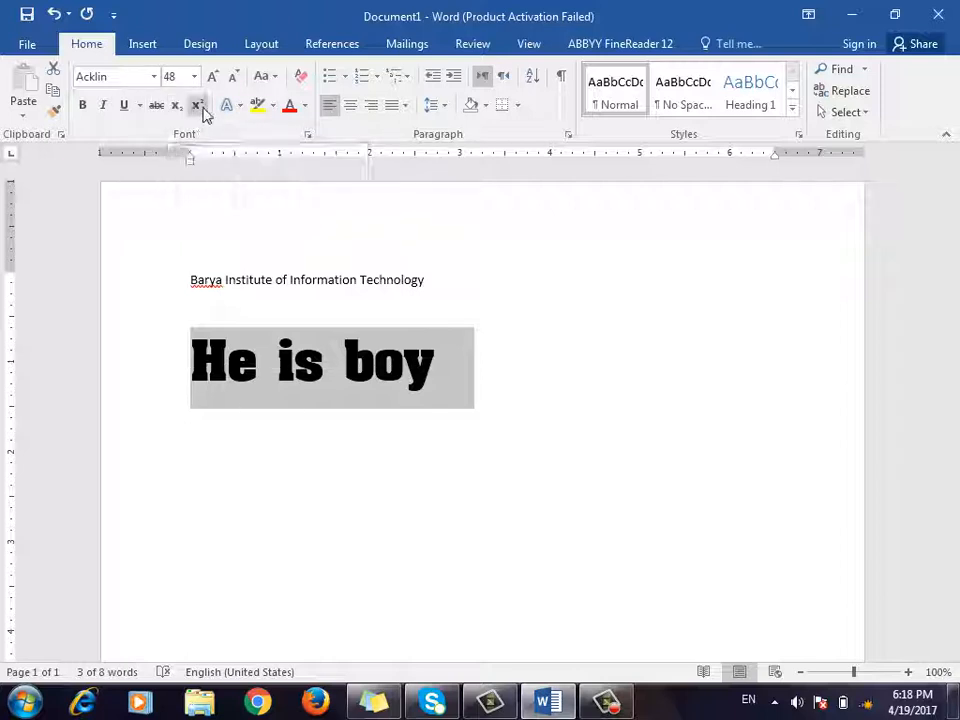
Add the formula "H2O" below "He is boy" and make its 2 a subscript.
{"action": "left_click", "coordinate": [591, 422]}
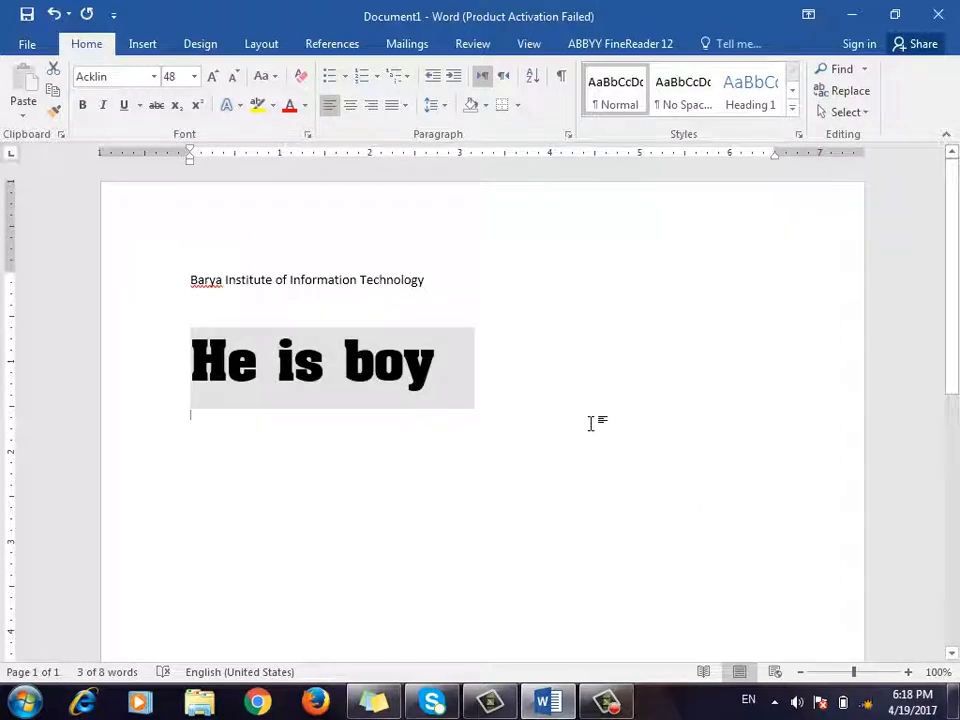
{"action": "key", "text": "Return"}
{"action": "type", "text": "H"}
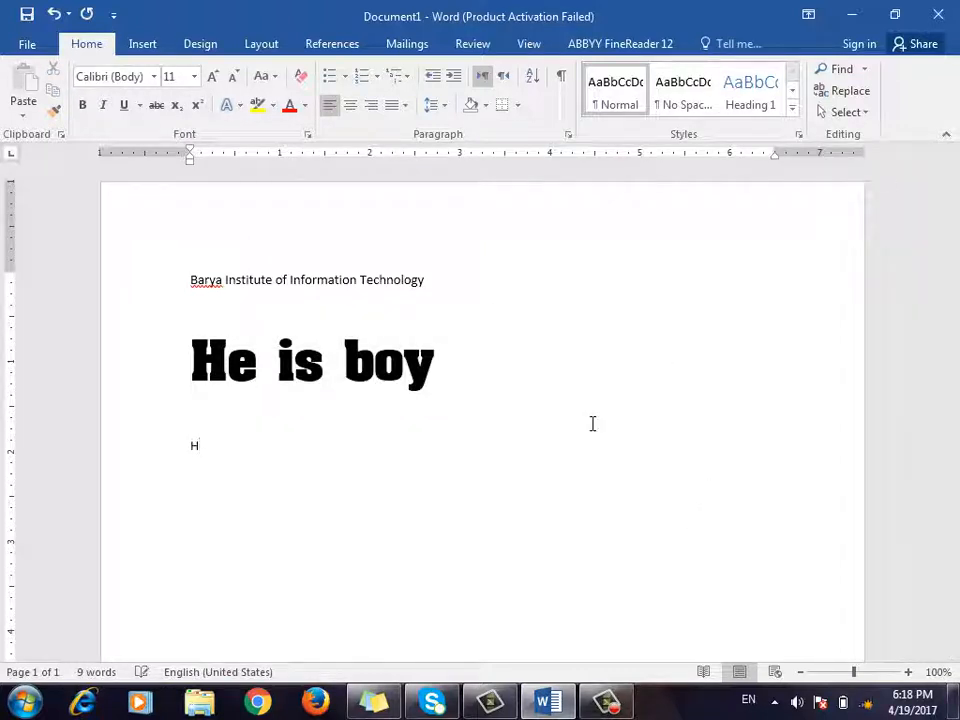
{"action": "type", "text": "2O"}
{"action": "key", "text": "Left"}
{"action": "key", "text": "shift+Left"}
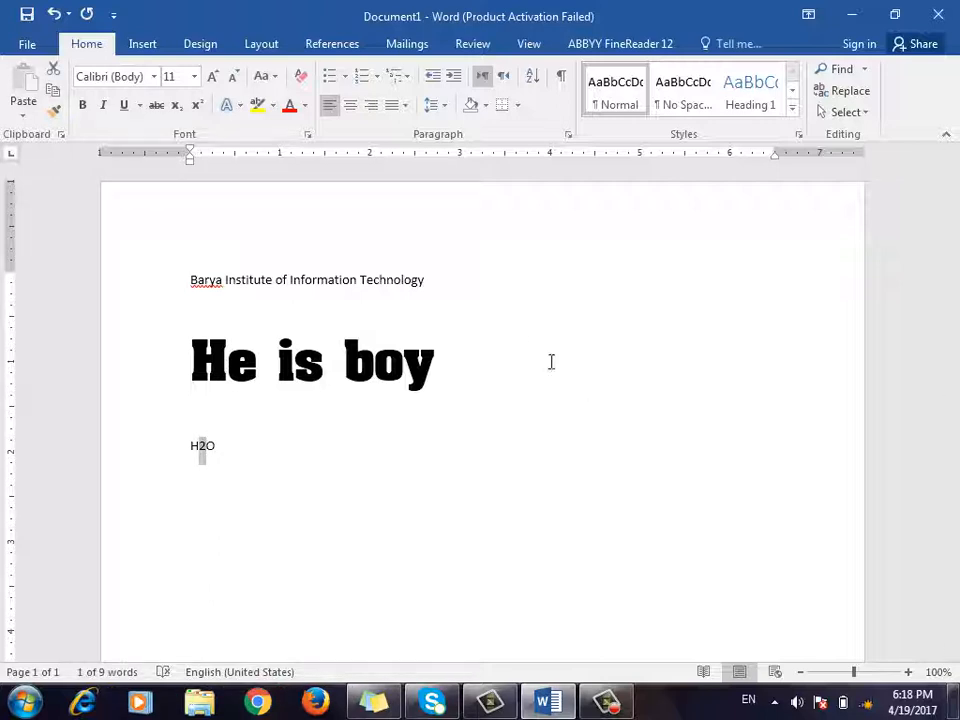
{"action": "left_click", "coordinate": [180, 108]}
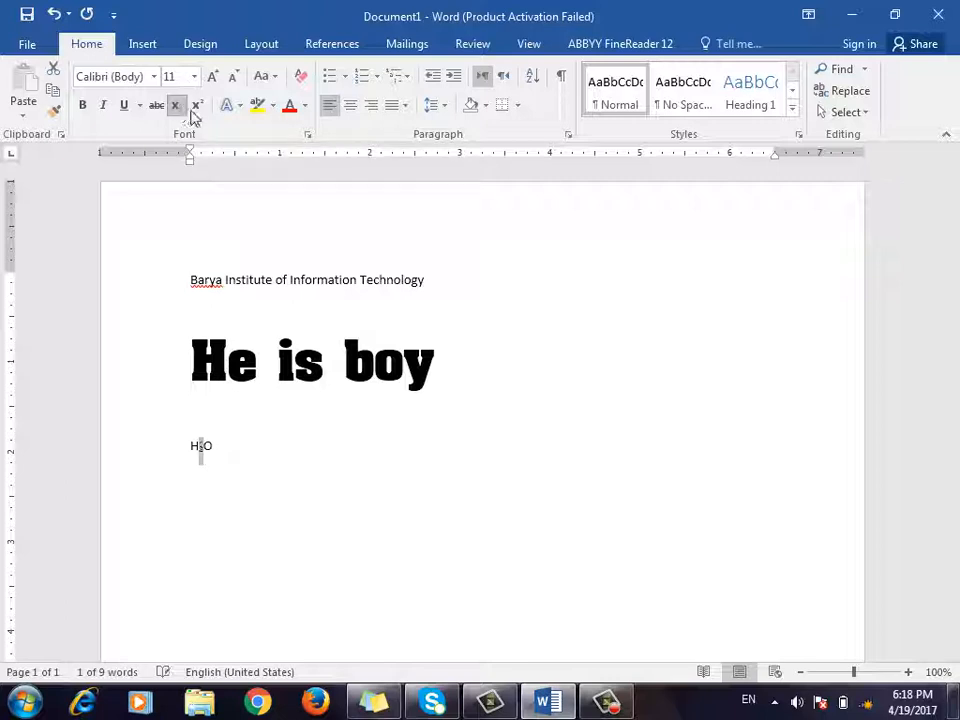
Add "X2" on the line below the H2O formula and make its 2 a superscript.
{"action": "left_click", "coordinate": [346, 466]}
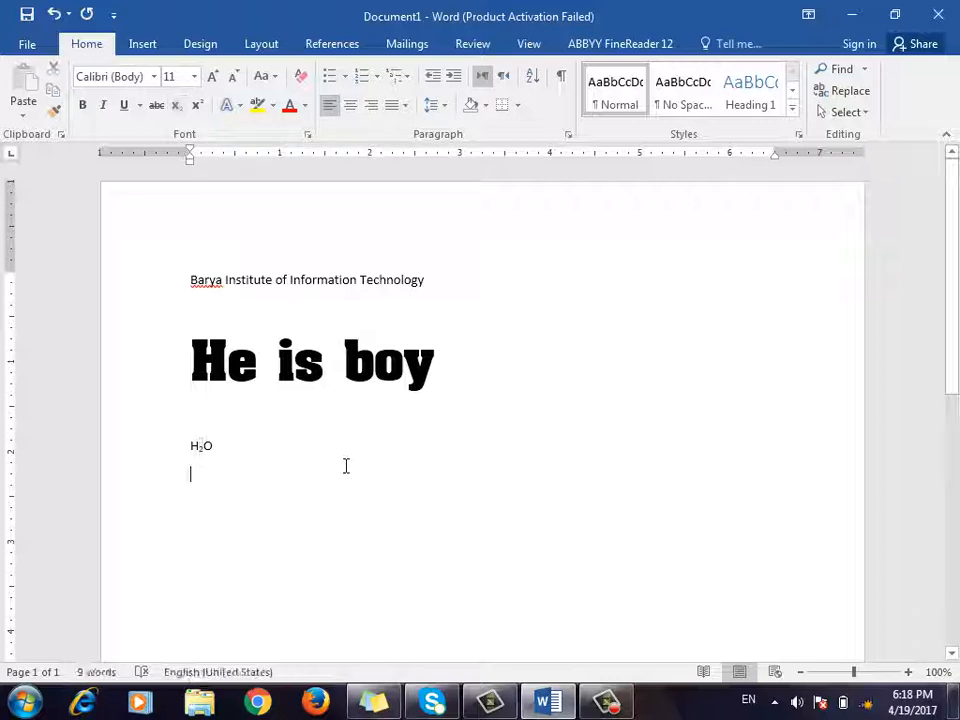
{"action": "type", "text": "x"}
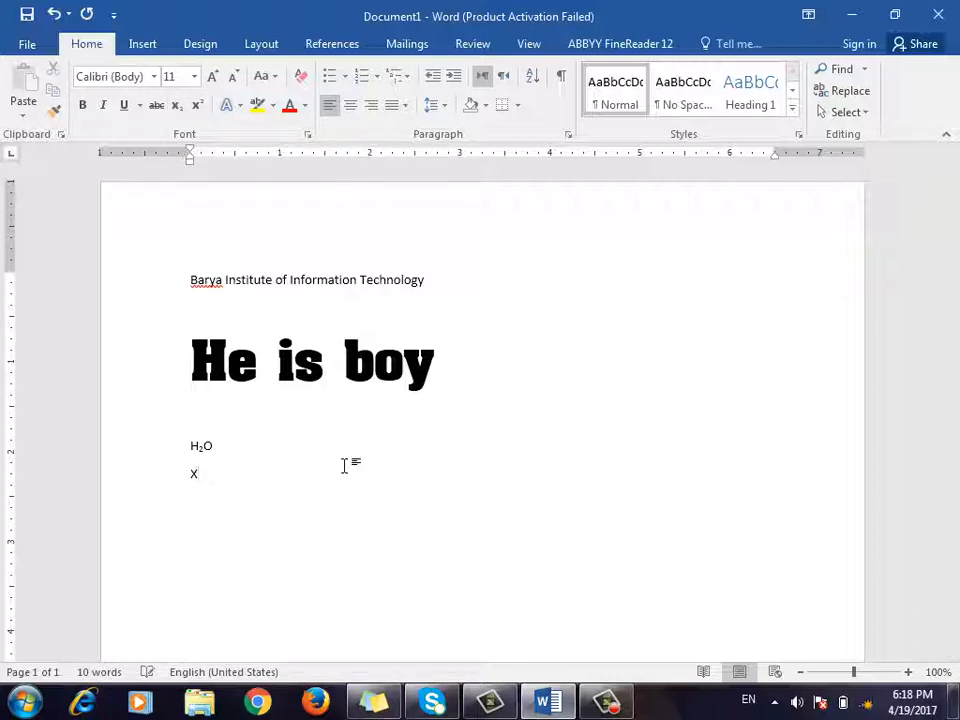
{"action": "type", "text": "2"}
{"action": "left_click_drag", "start_coordinate": [205, 476], "coordinate": [198, 476]}
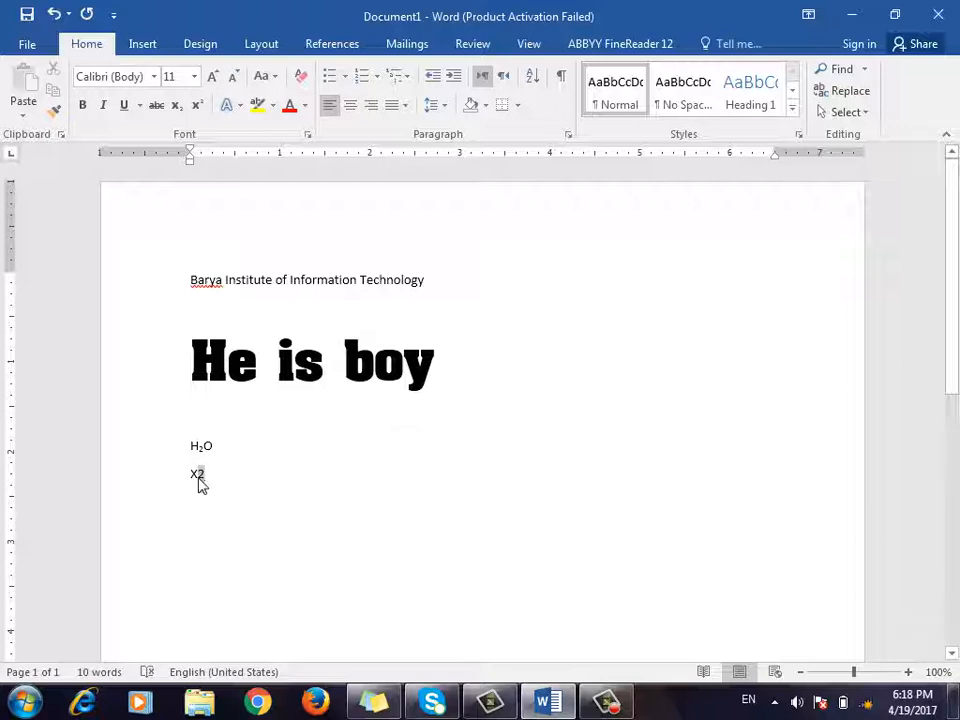
{"action": "left_click", "coordinate": [198, 108]}
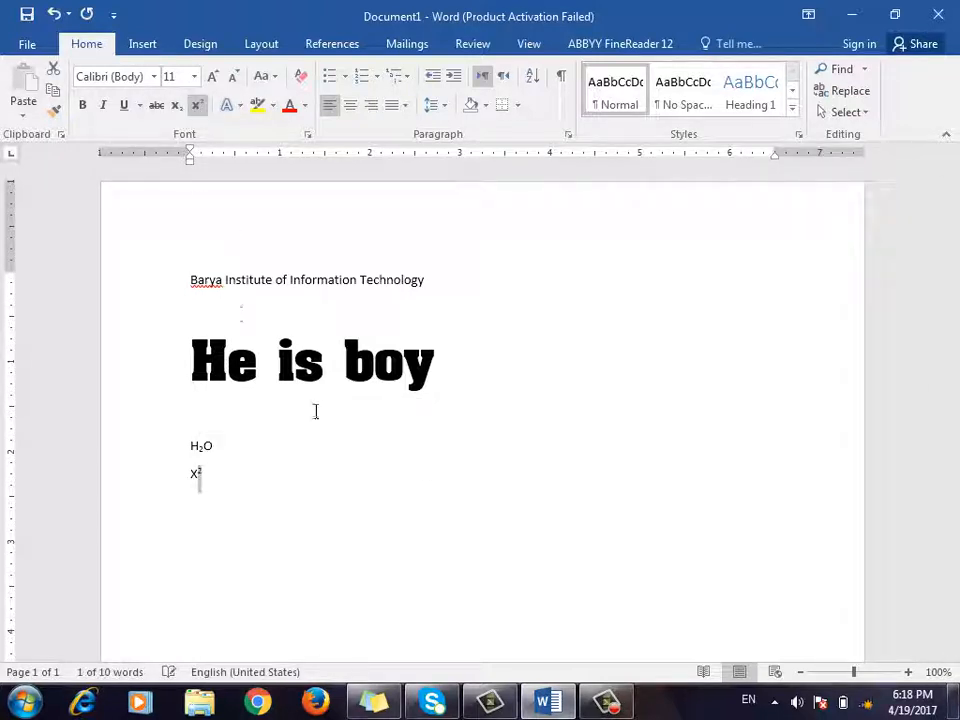
{"action": "left_click", "coordinate": [298, 496]}
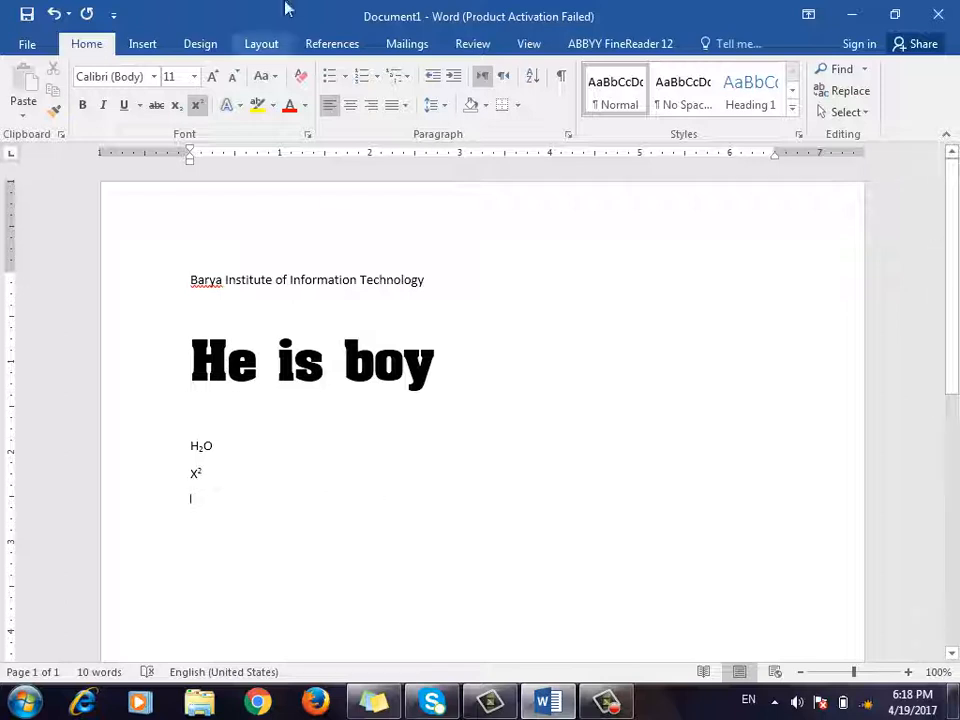
Convert the "Barya Institute of Information Technology" line to lowercase and set its font size to 20.
{"action": "left_click_drag", "start_coordinate": [437, 292], "coordinate": [208, 287]}
{"action": "left_click", "coordinate": [276, 77]}
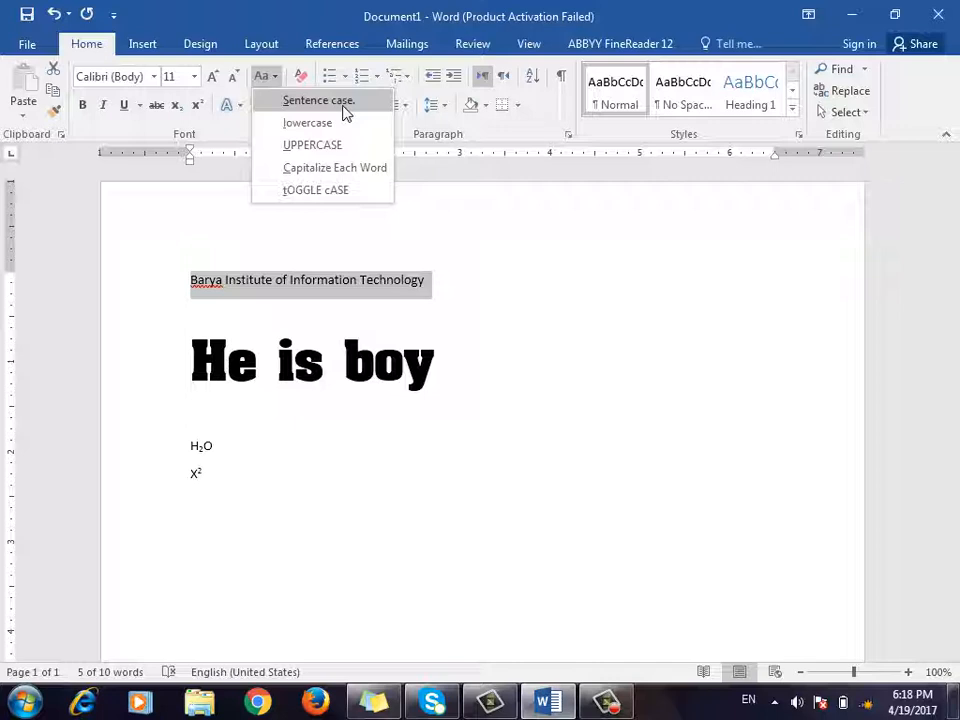
{"action": "key", "text": "Escape"}
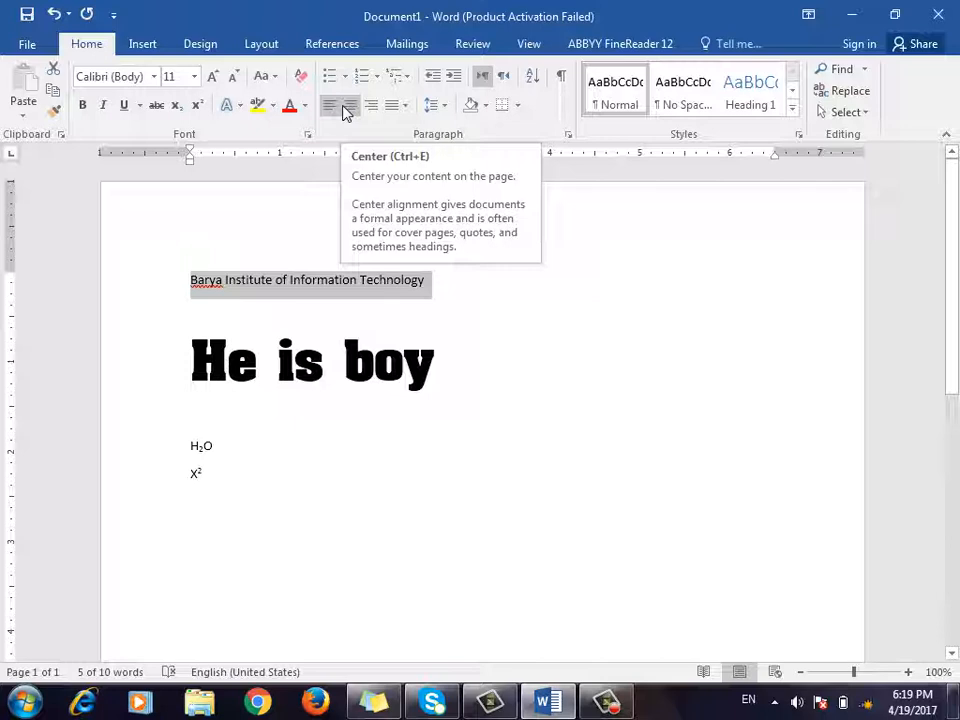
{"action": "left_click", "coordinate": [268, 76]}
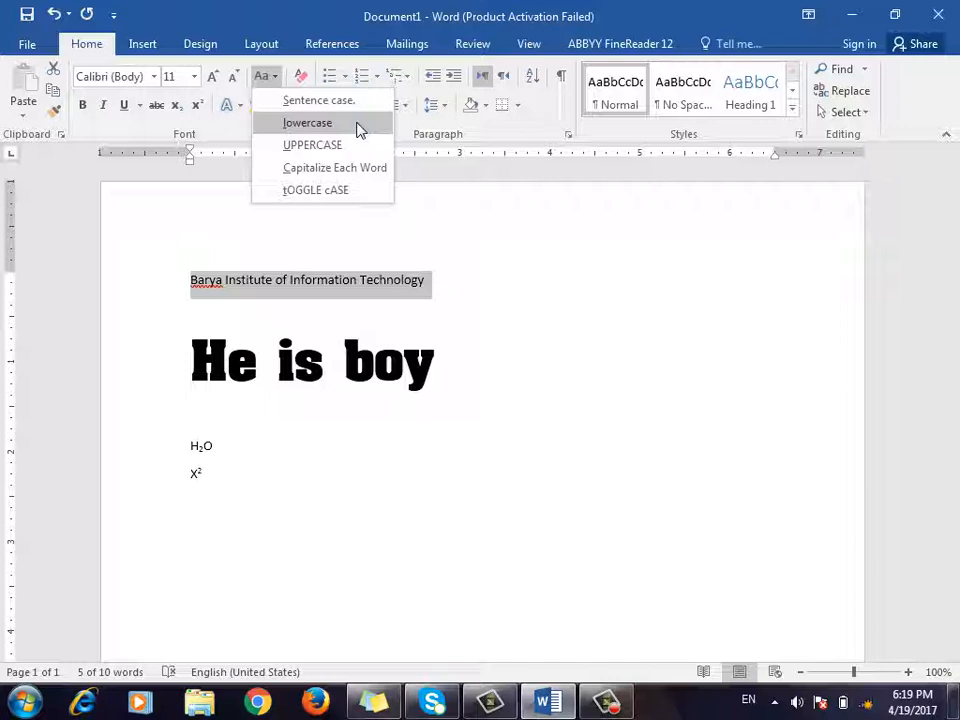
{"action": "left_click", "coordinate": [365, 128]}
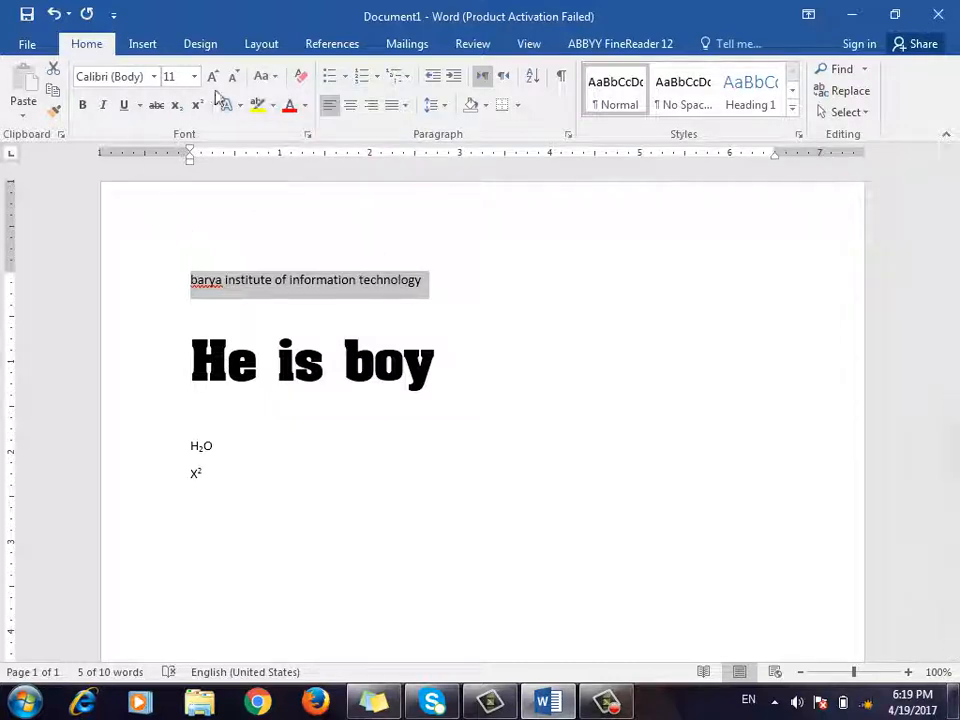
{"action": "left_click", "coordinate": [193, 76]}
{"action": "left_click", "coordinate": [171, 245]}
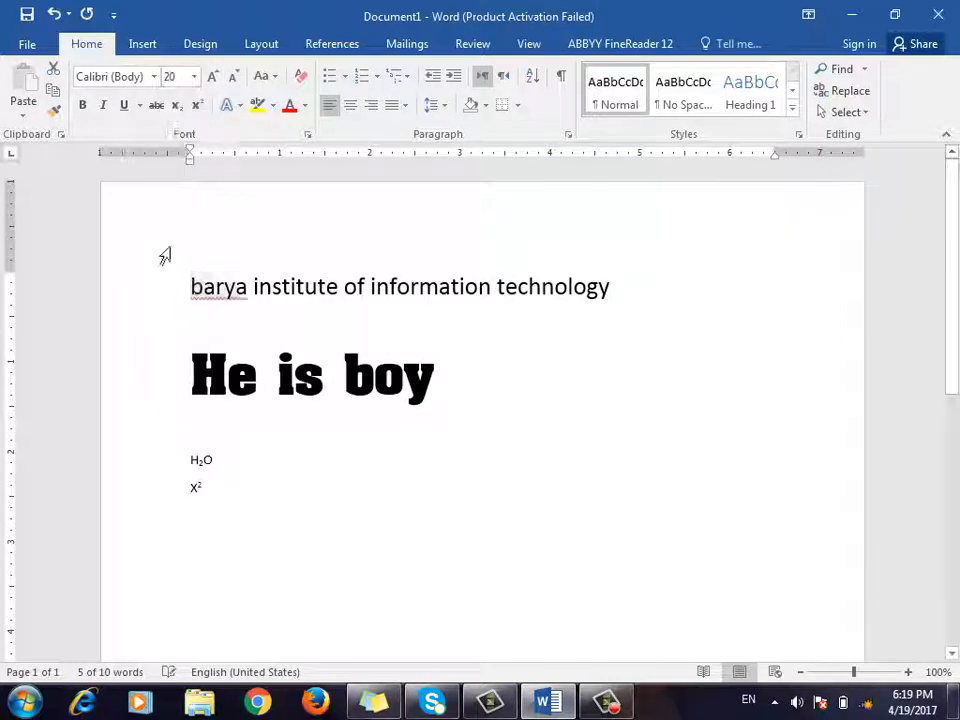
Change the institute line to UPPERCASE, Capitalize Each Word and tOGGLE cASE in turn.
{"action": "left_click", "coordinate": [271, 80]}
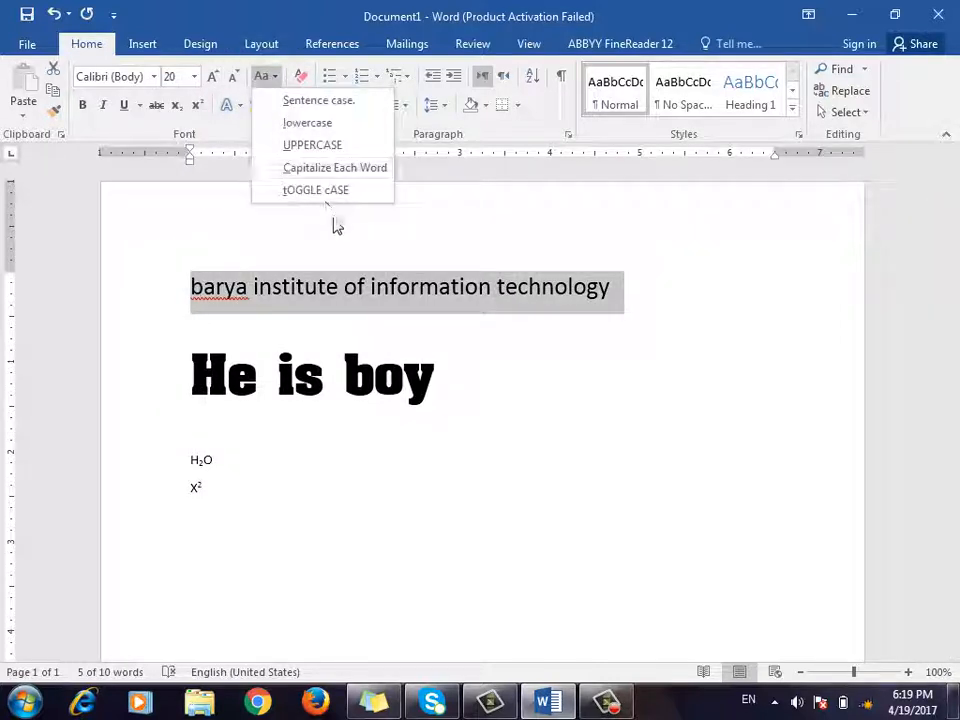
{"action": "left_click", "coordinate": [363, 152]}
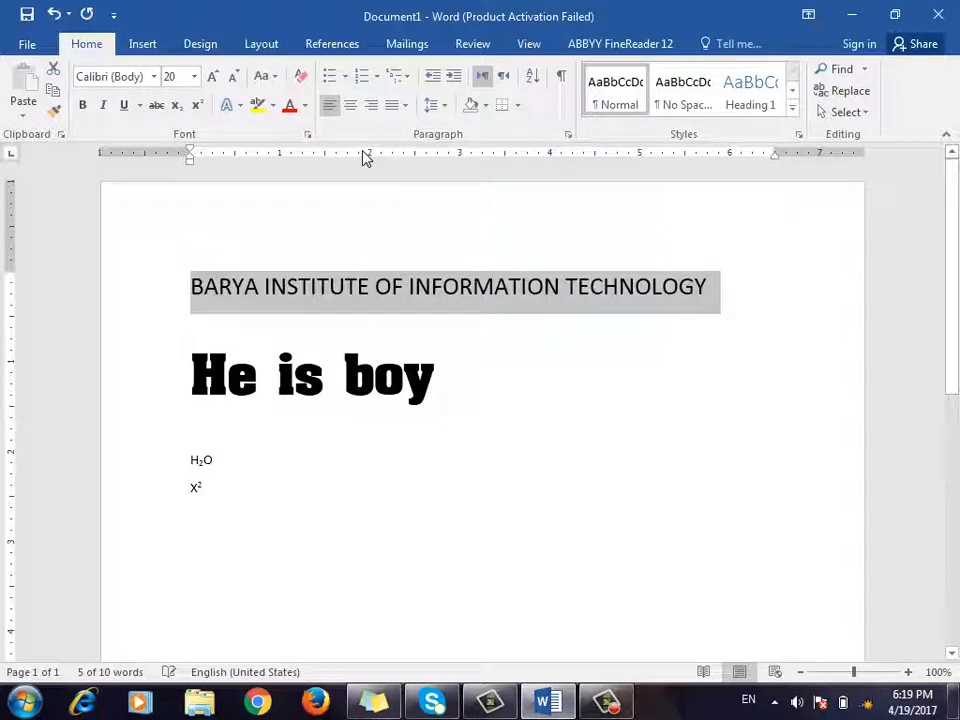
{"action": "left_click", "coordinate": [272, 84]}
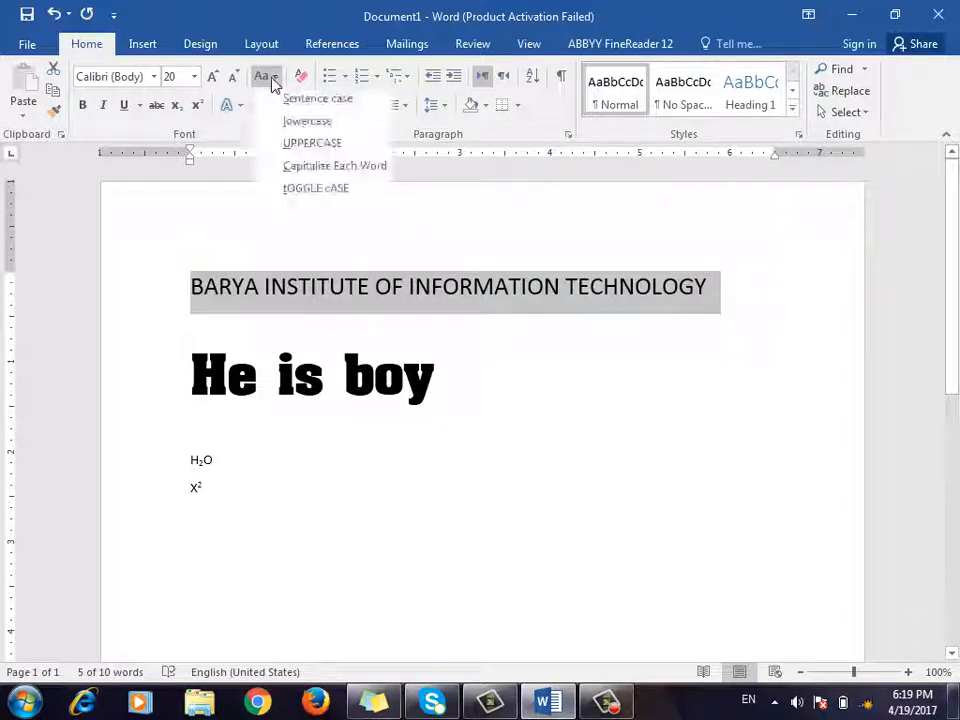
{"action": "left_click", "coordinate": [362, 170]}
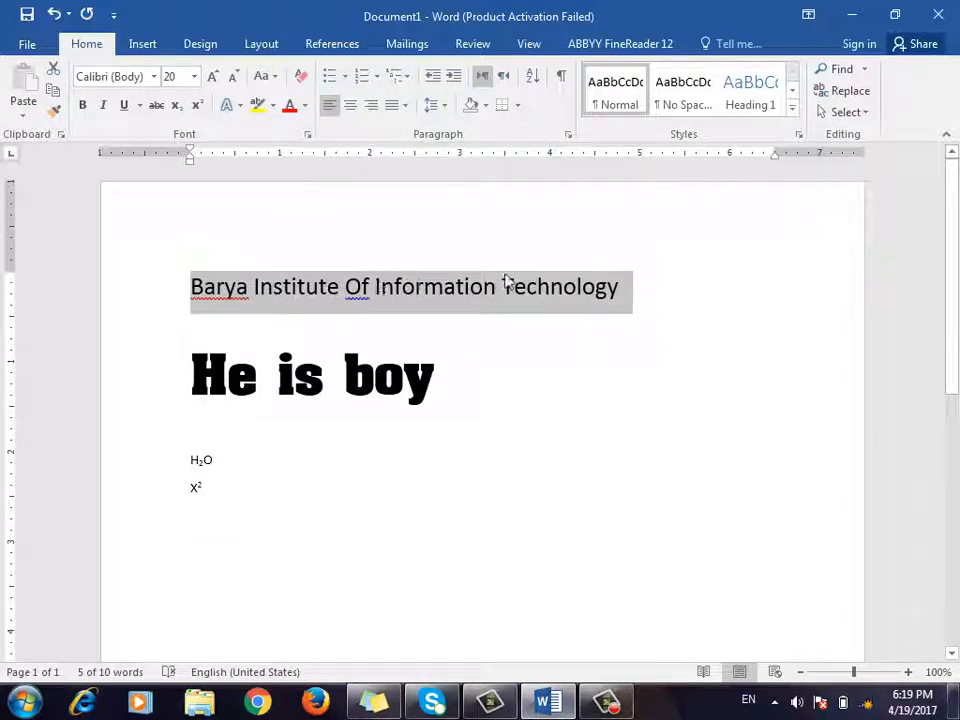
{"action": "left_click", "coordinate": [270, 78]}
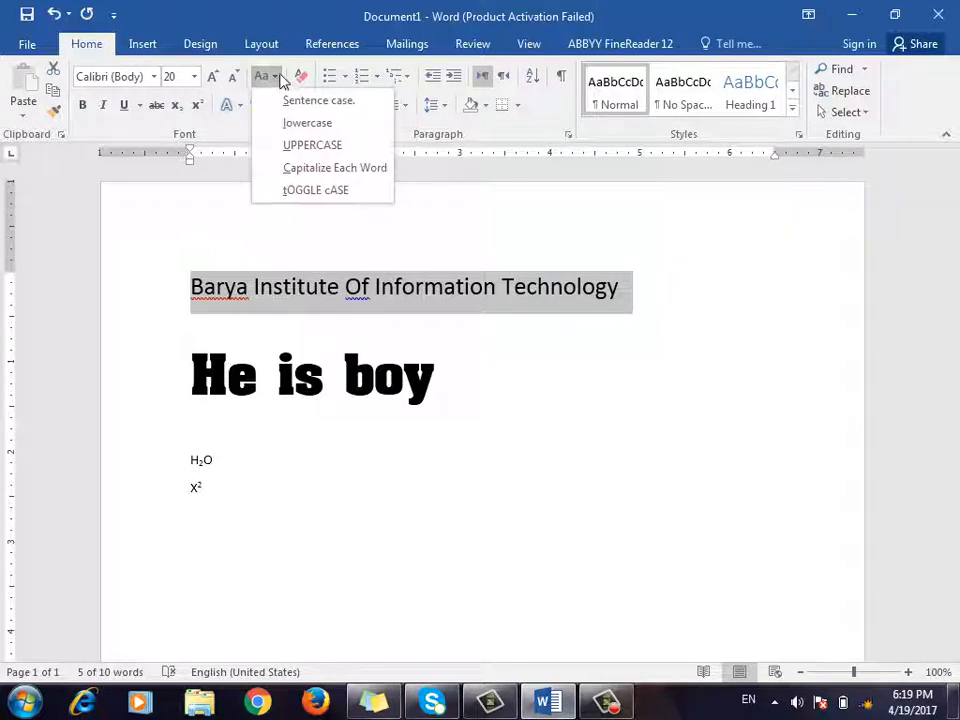
{"action": "left_click", "coordinate": [330, 192]}
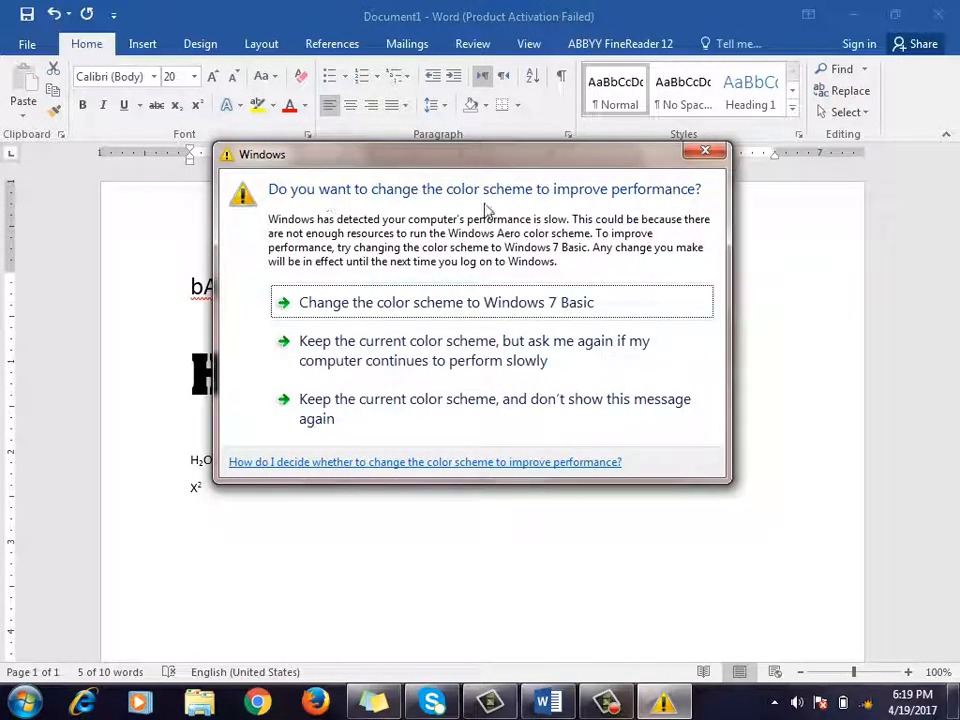
Dismiss the Windows color scheme prompt and cycle the institute line's letter case, ending with each word capitalized.
{"action": "left_click", "coordinate": [472, 393]}
{"action": "key", "text": "shift+F3"}
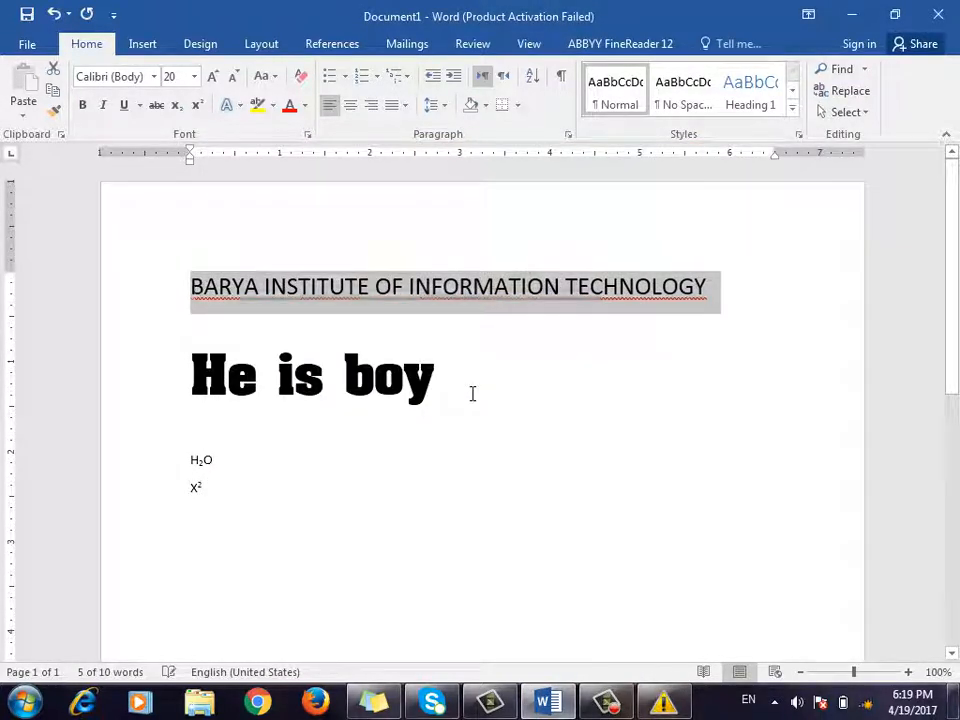
{"action": "key", "text": "shift+F3"}
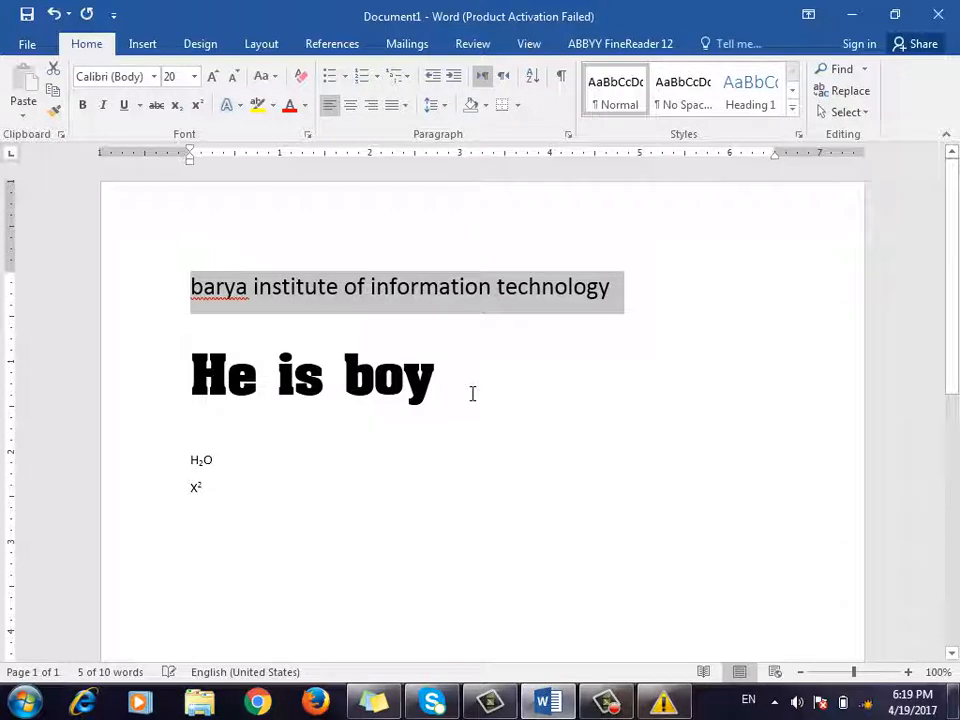
{"action": "key", "text": "shift+F3"}
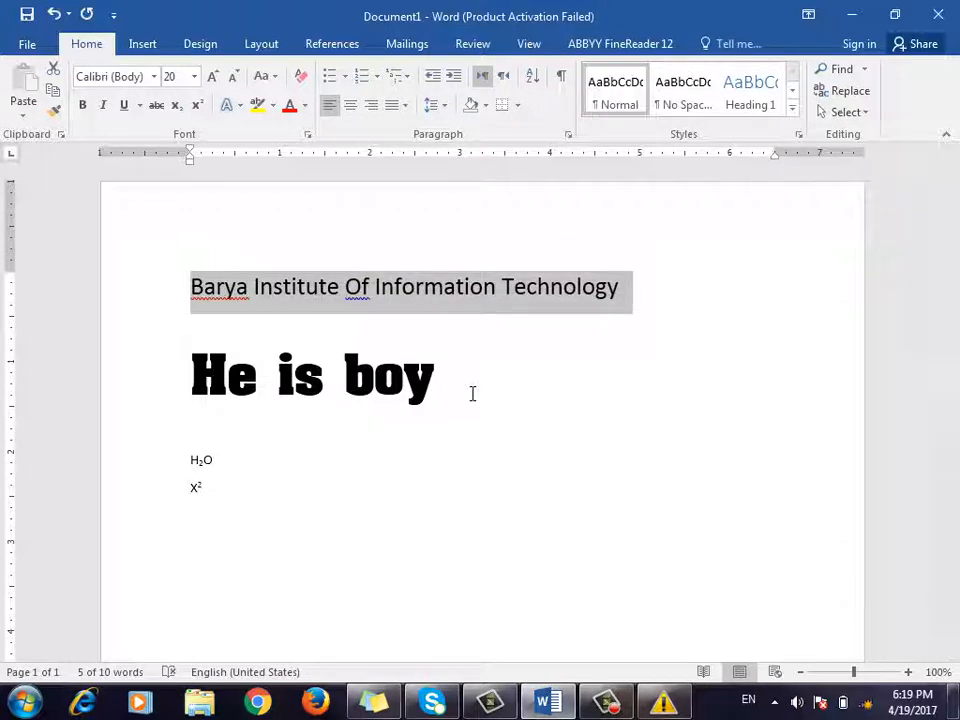
{"action": "key", "text": "shift+F3"}
{"action": "key", "text": "shift+F3"}
{"action": "key", "text": "shift+F3"}
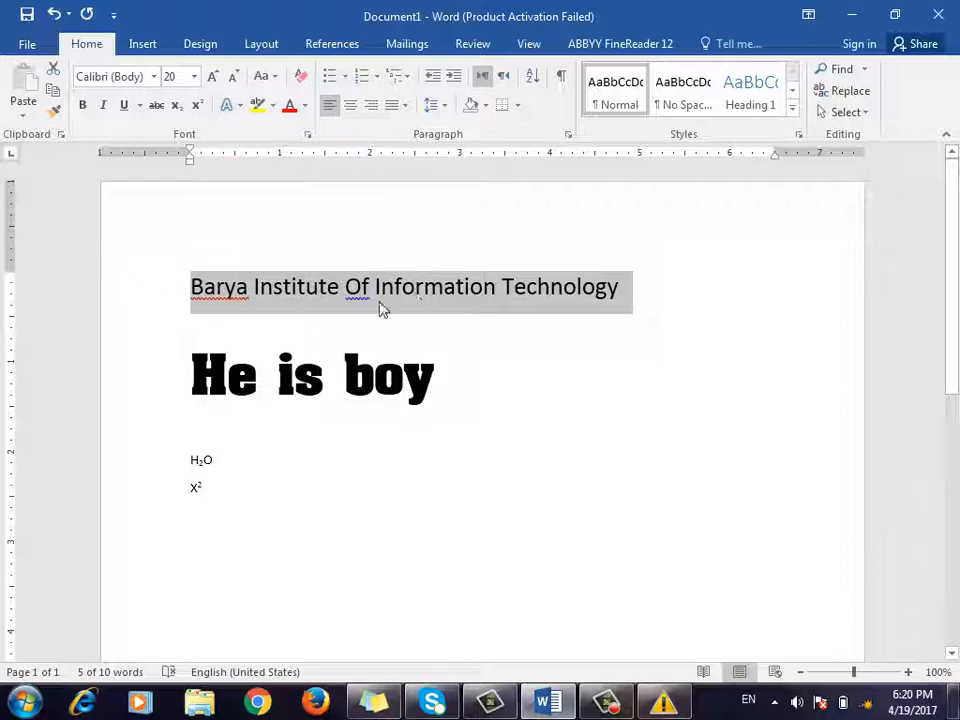
Correct the flagged word "Of" in the institute line to the suggested "of".
{"action": "left_click", "coordinate": [372, 306]}
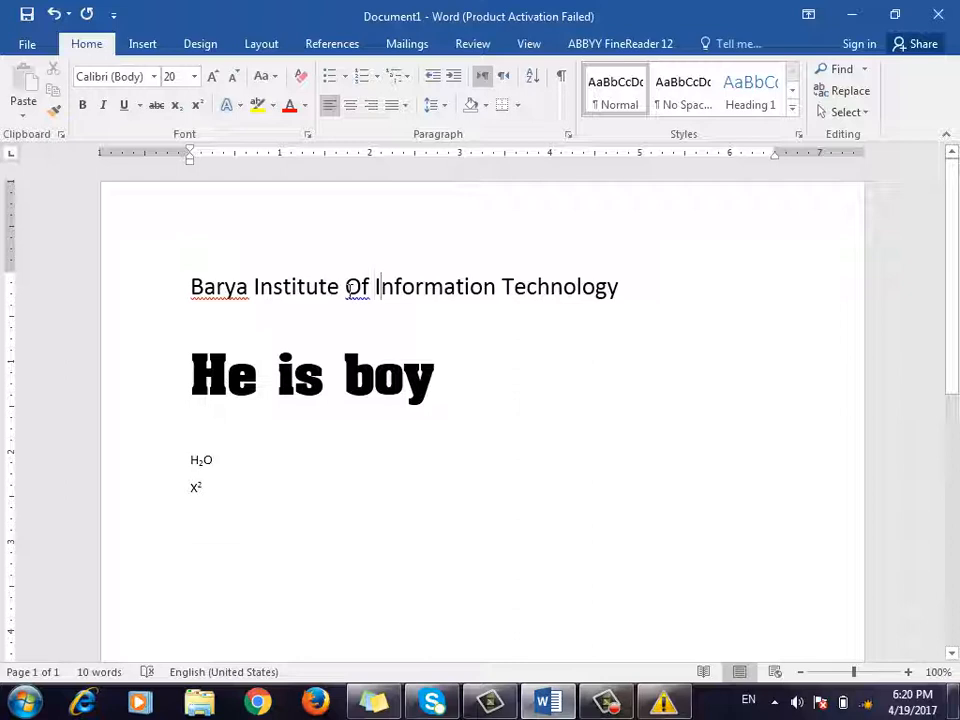
{"action": "right_click", "coordinate": [350, 287]}
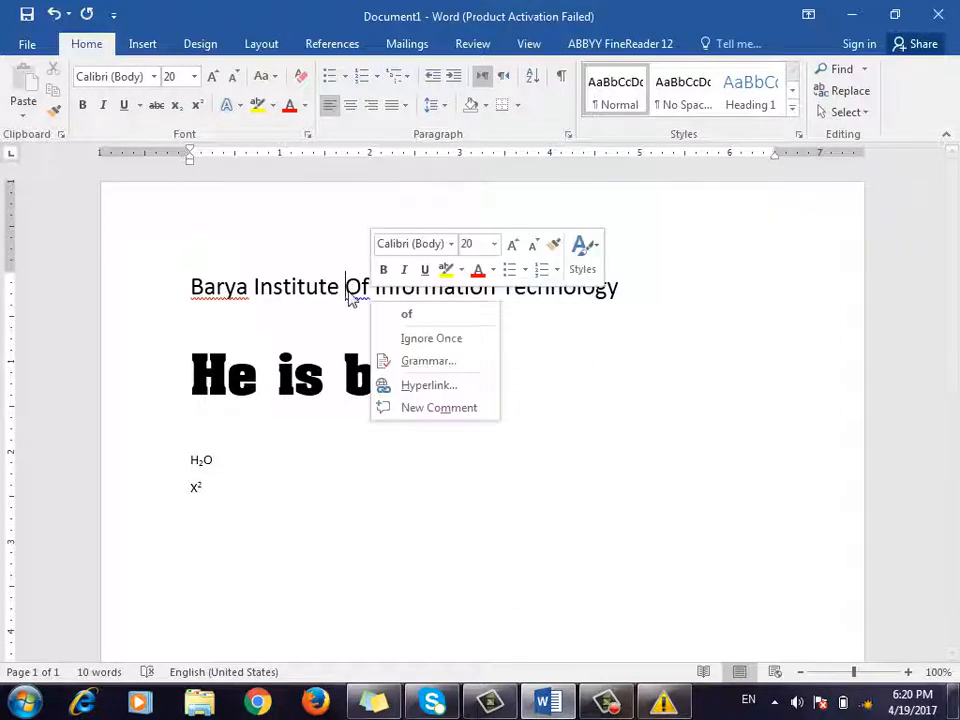
{"action": "left_click", "coordinate": [418, 316]}
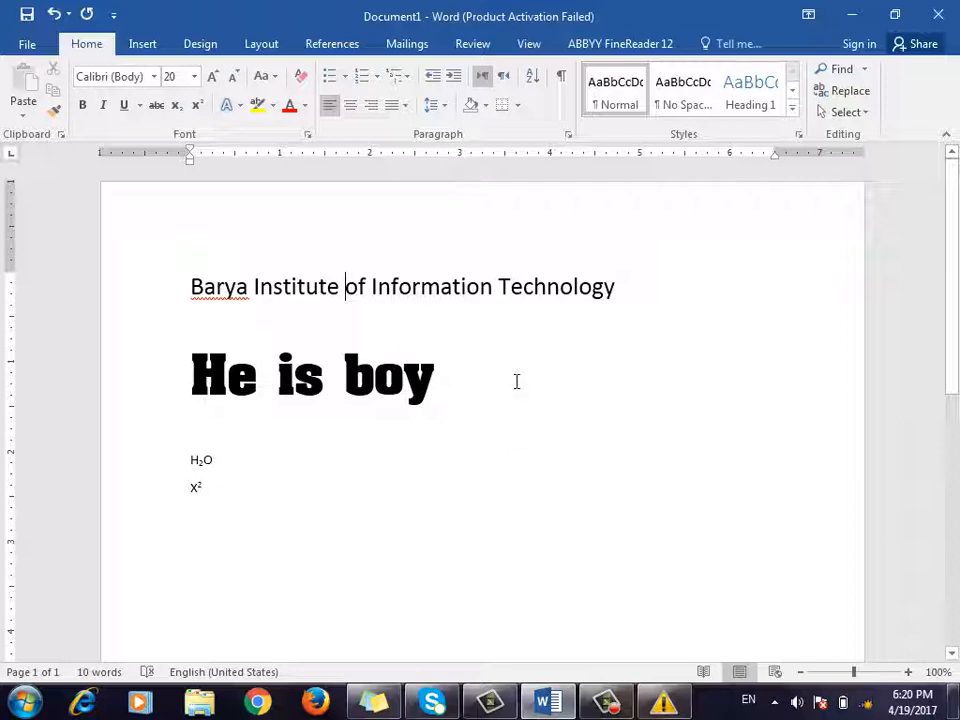
Apply the bold blue preset text effect with shadow to the institute line and set its font size to 36.
{"action": "left_click_drag", "start_coordinate": [621, 287], "coordinate": [190, 287]}
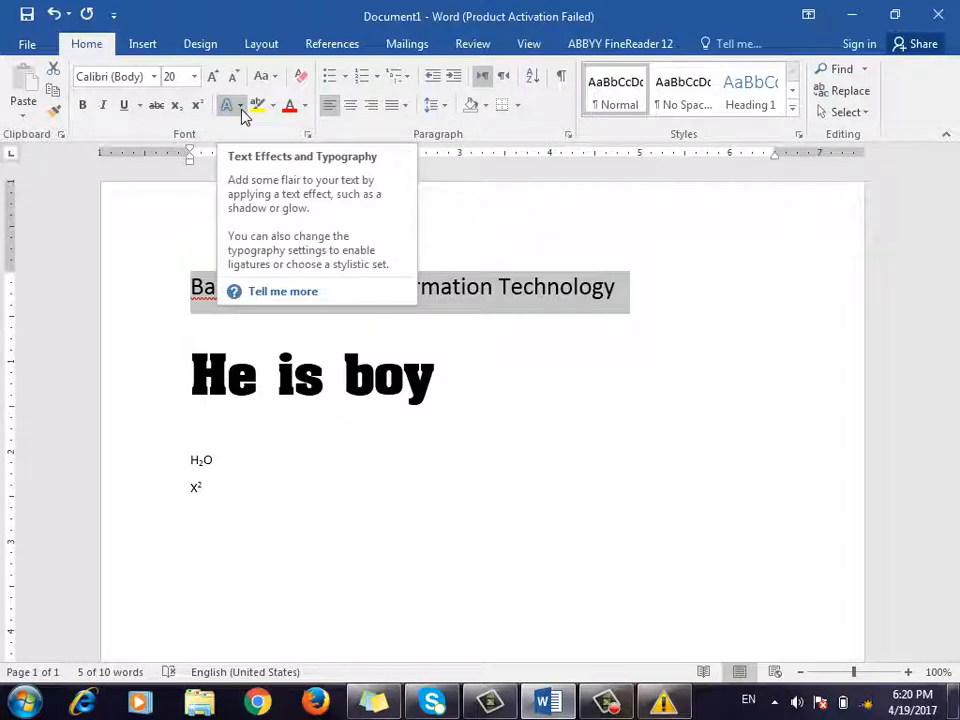
{"action": "left_click", "coordinate": [241, 108]}
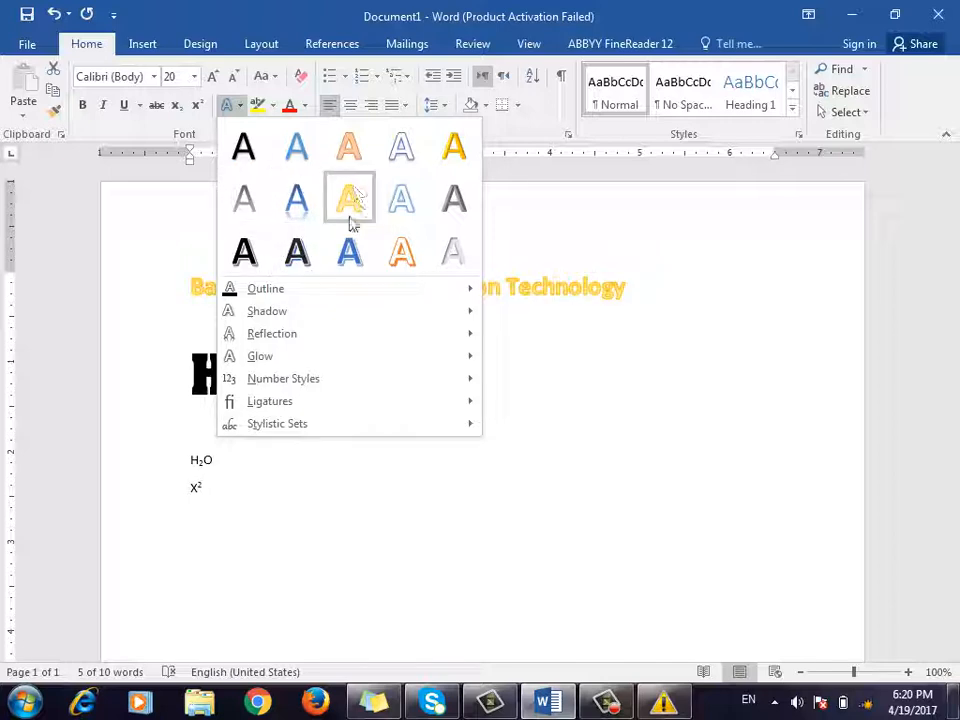
{"action": "left_click", "coordinate": [349, 251]}
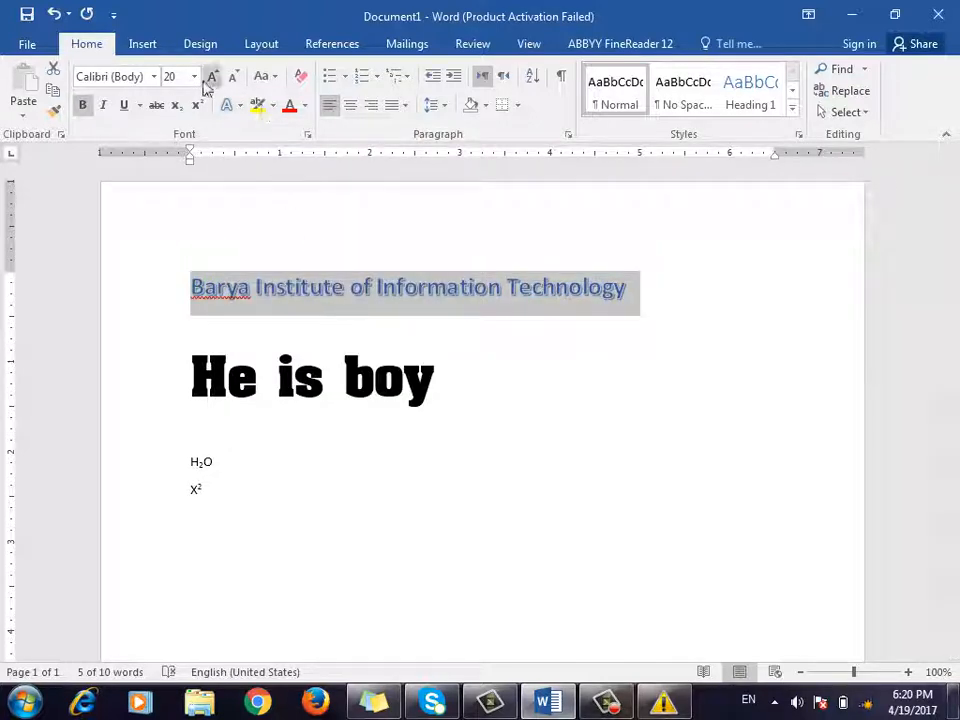
{"action": "left_click", "coordinate": [194, 76]}
{"action": "left_click", "coordinate": [183, 343]}
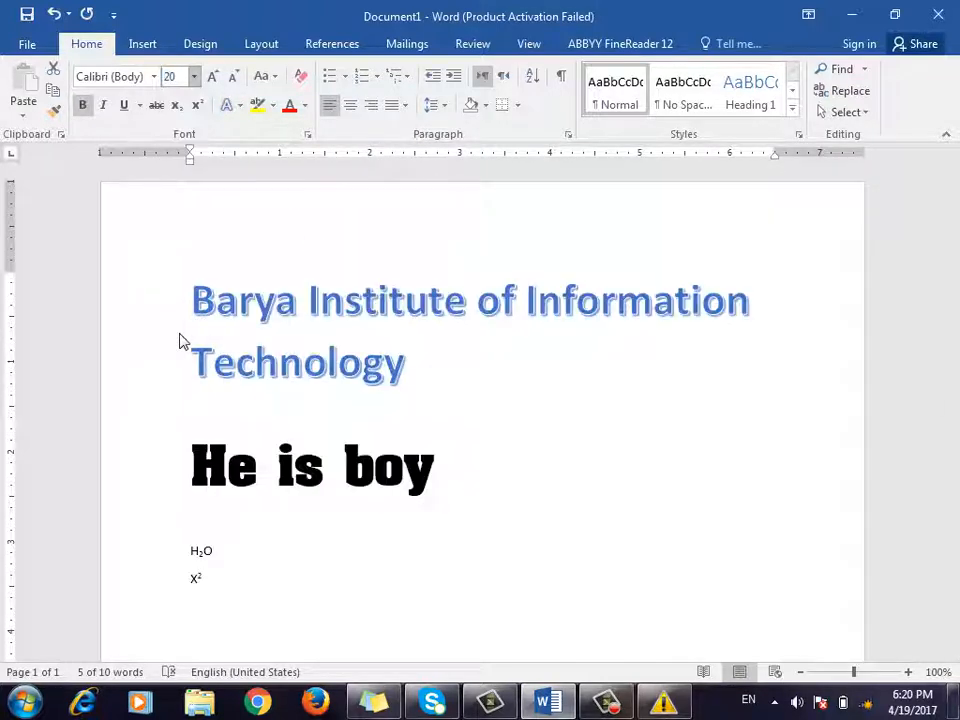
Add a perspective shadow that falls below the letters to the institute line.
{"action": "double_click", "coordinate": [180, 342]}
{"action": "left_click", "coordinate": [232, 105]}
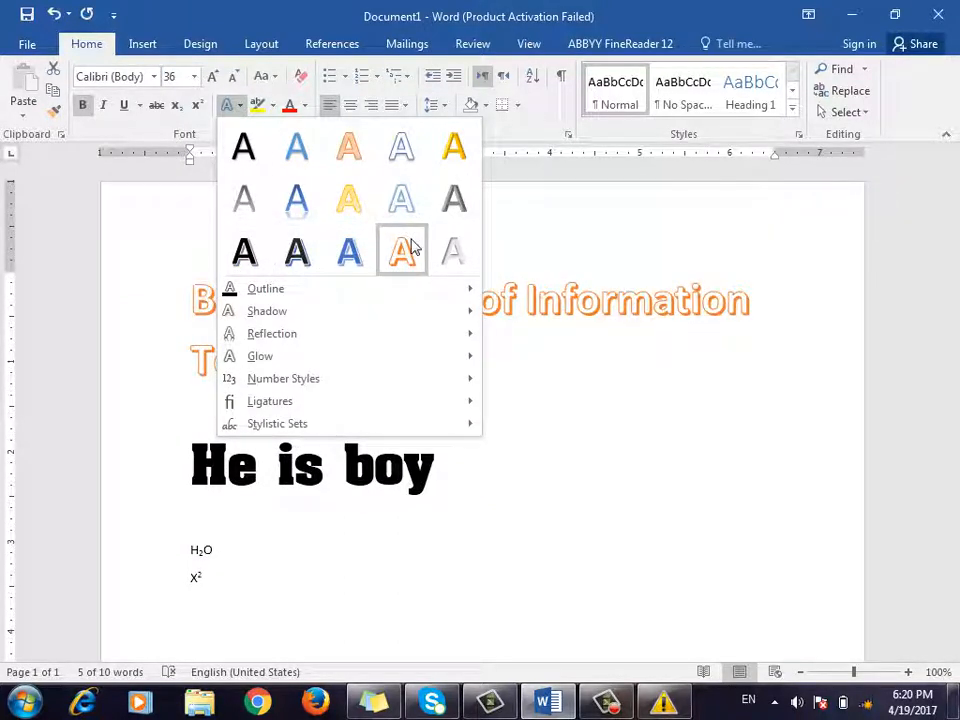
{"action": "mouse_move", "coordinate": [326, 298]}
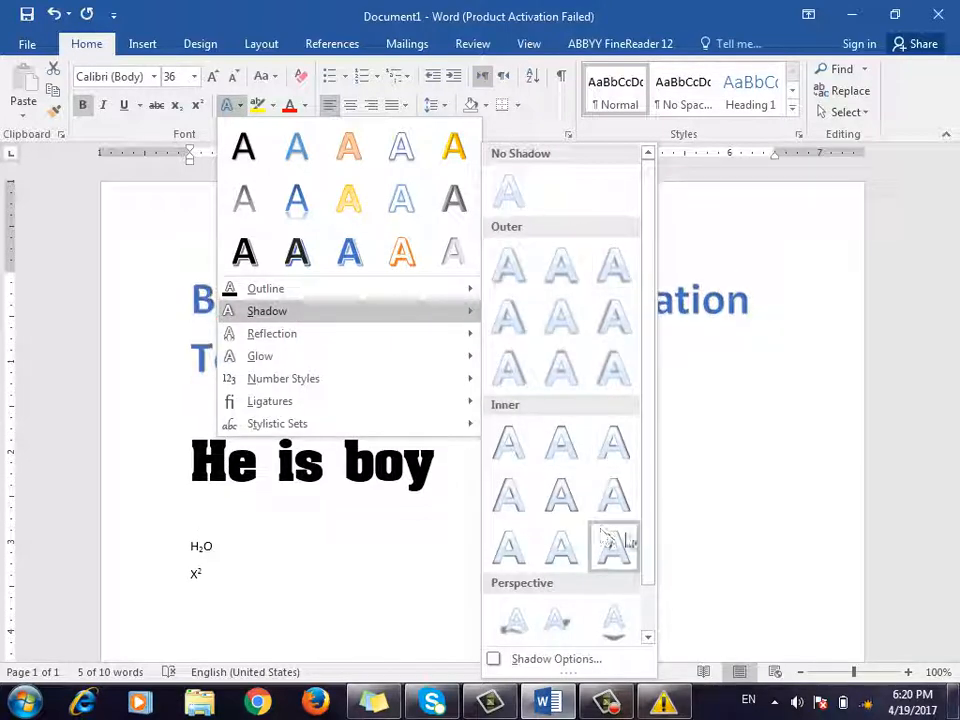
{"action": "scroll", "coordinate": [644, 514], "scroll_direction": "down", "scroll_amount": 1}
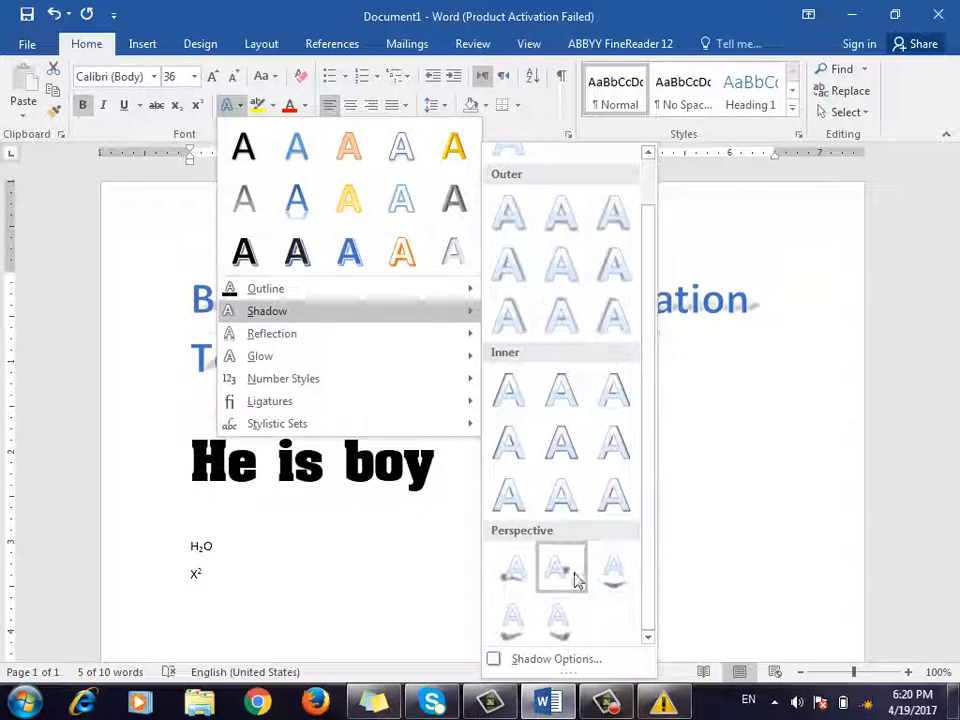
{"action": "left_click", "coordinate": [627, 578]}
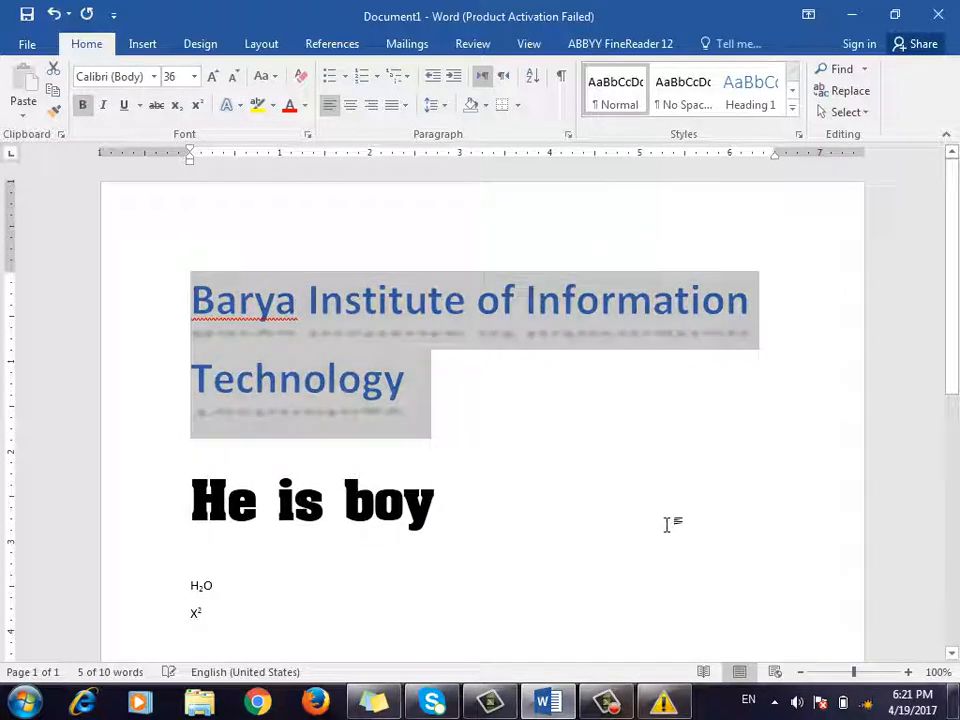
{"action": "left_click", "coordinate": [664, 520]}
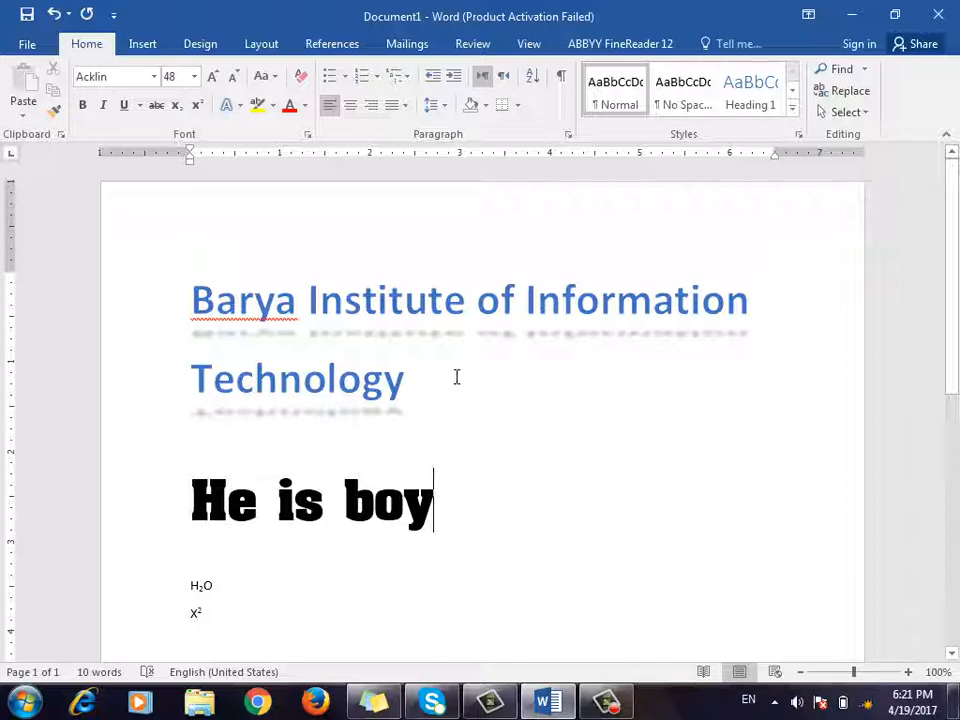
Apply a reflection variation from the first row of presets to the whole institute heading.
{"action": "left_click_drag", "start_coordinate": [454, 377], "coordinate": [190, 295]}
{"action": "left_click", "coordinate": [240, 106]}
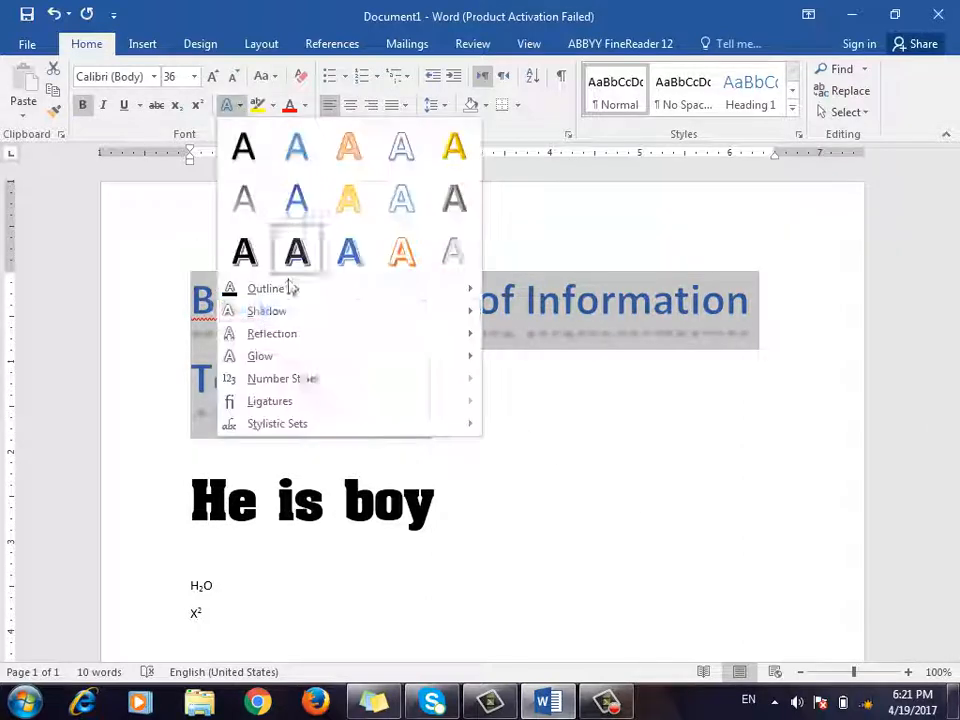
{"action": "mouse_move", "coordinate": [335, 340]}
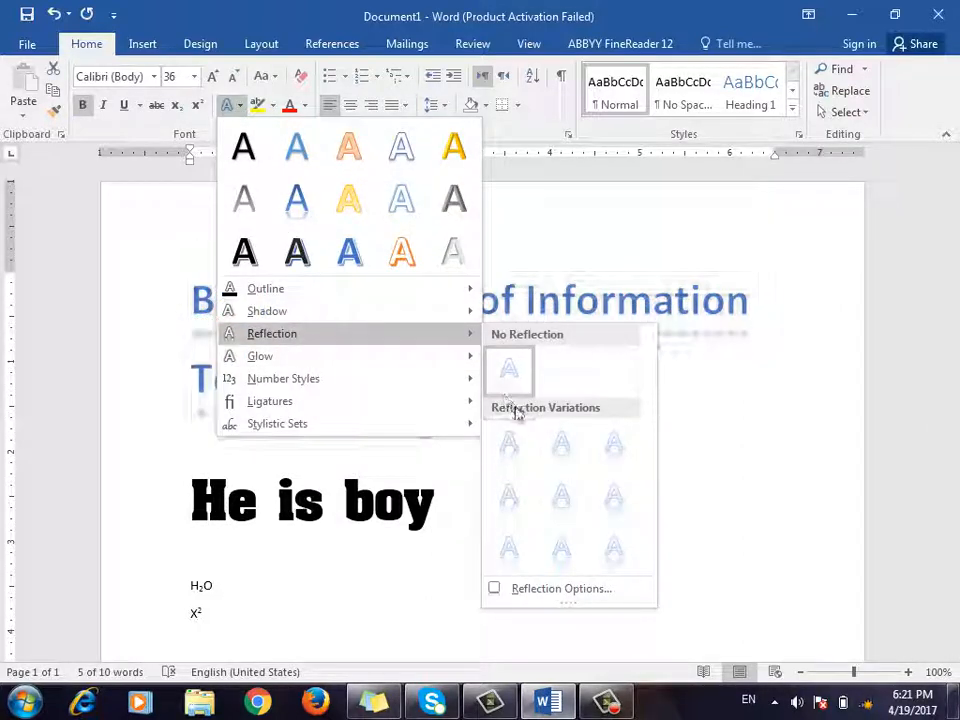
{"action": "left_click", "coordinate": [594, 456]}
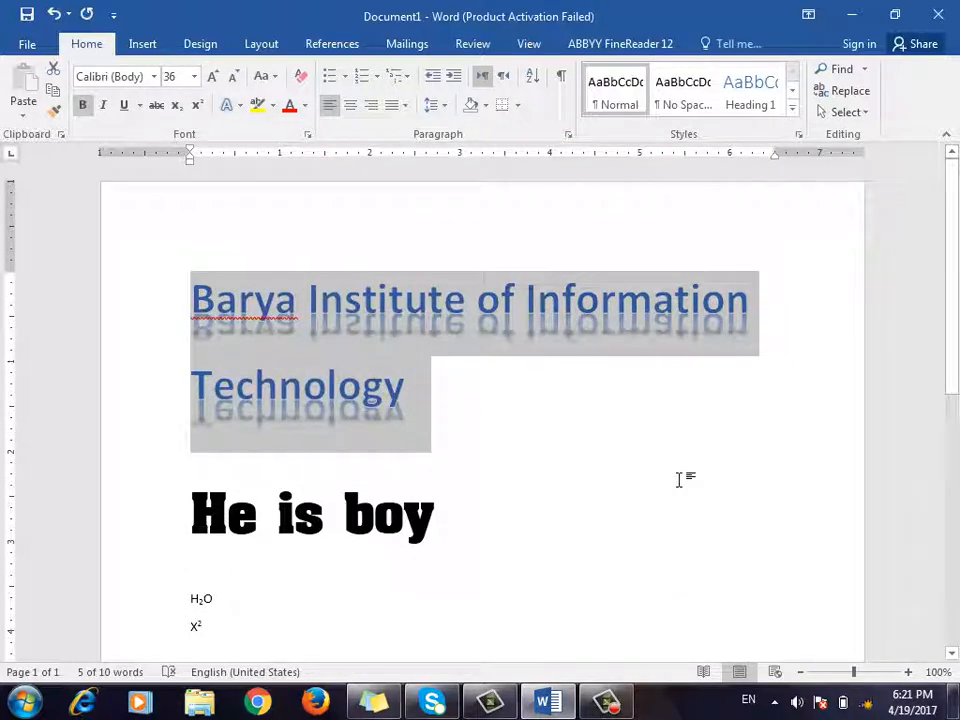
Apply the black preset text effect with shadow to the institute heading and set its font color to dark orange.
{"action": "left_click", "coordinate": [661, 390]}
{"action": "triple_click", "coordinate": [418, 388]}
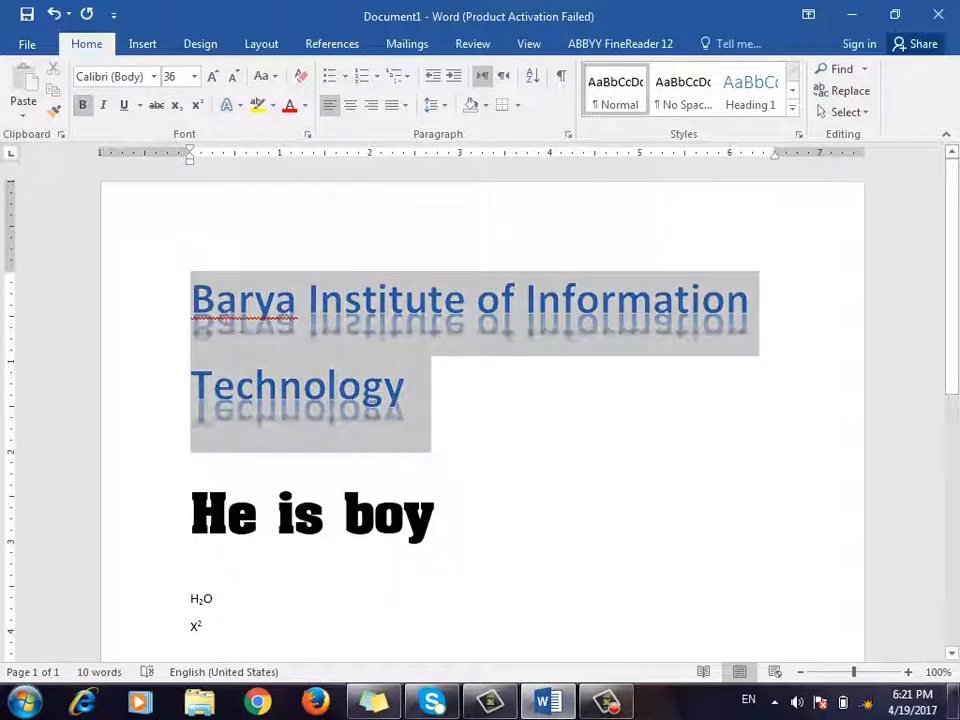
{"action": "left_click", "coordinate": [232, 105]}
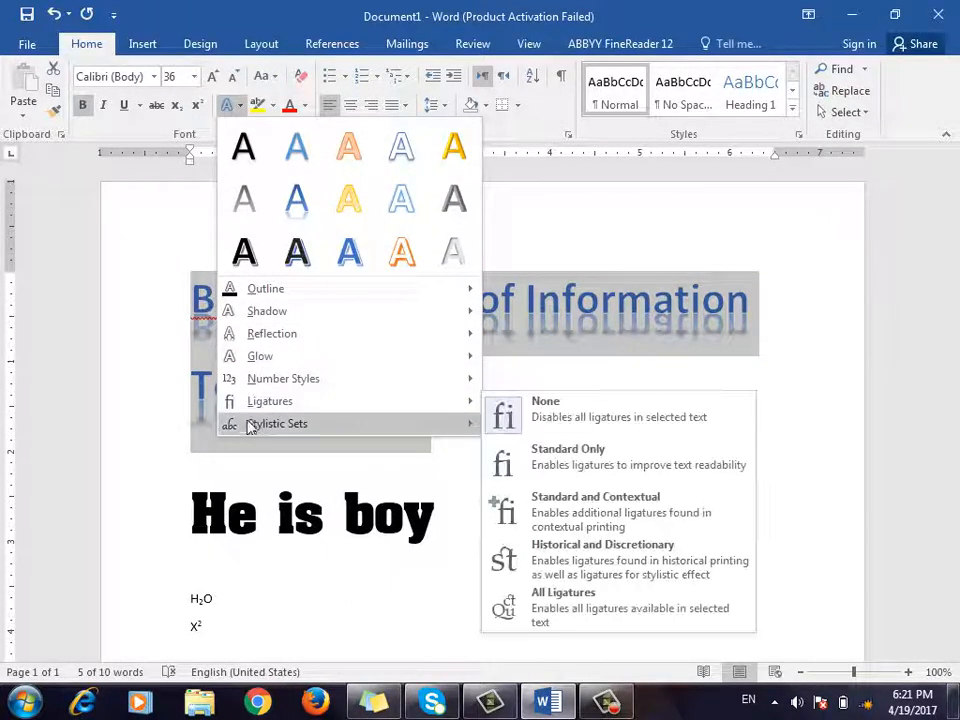
{"action": "left_click", "coordinate": [244, 147]}
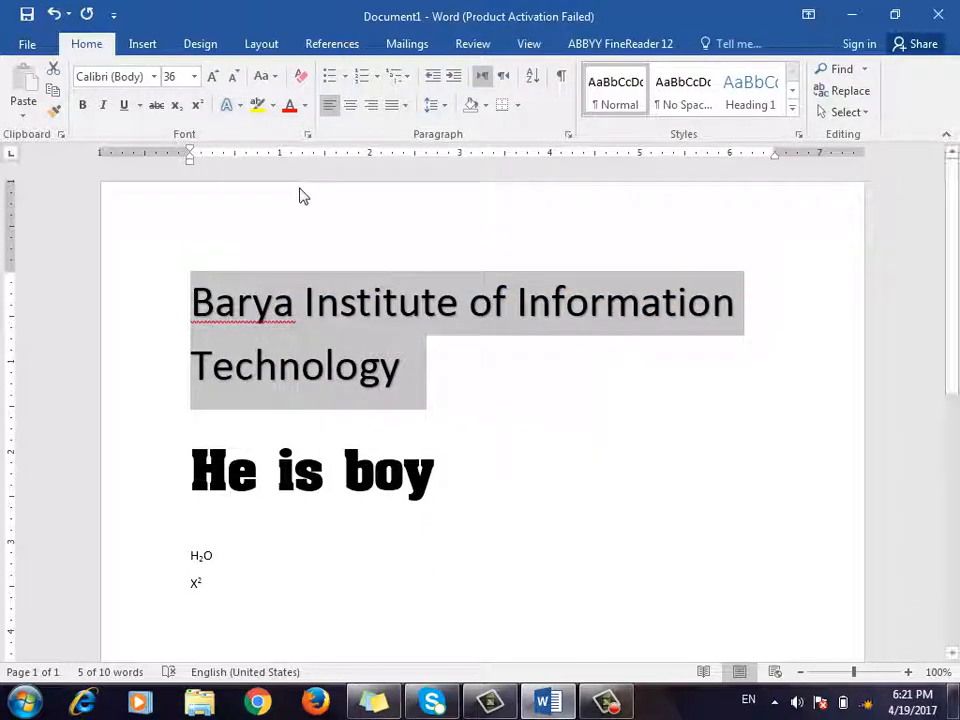
{"action": "left_click", "coordinate": [305, 110]}
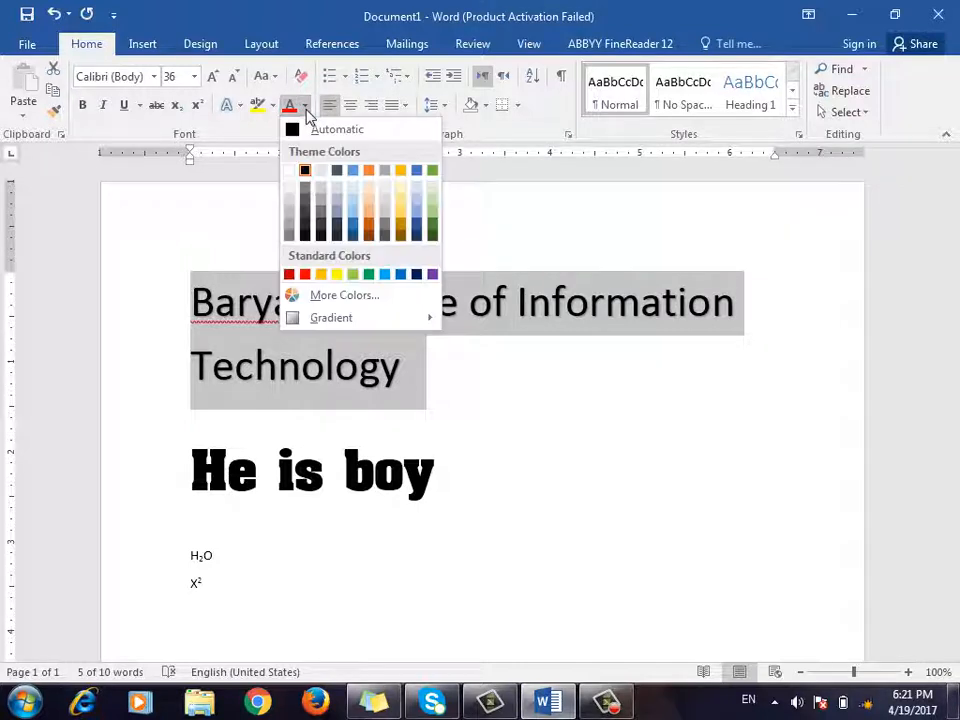
{"action": "left_click", "coordinate": [371, 233]}
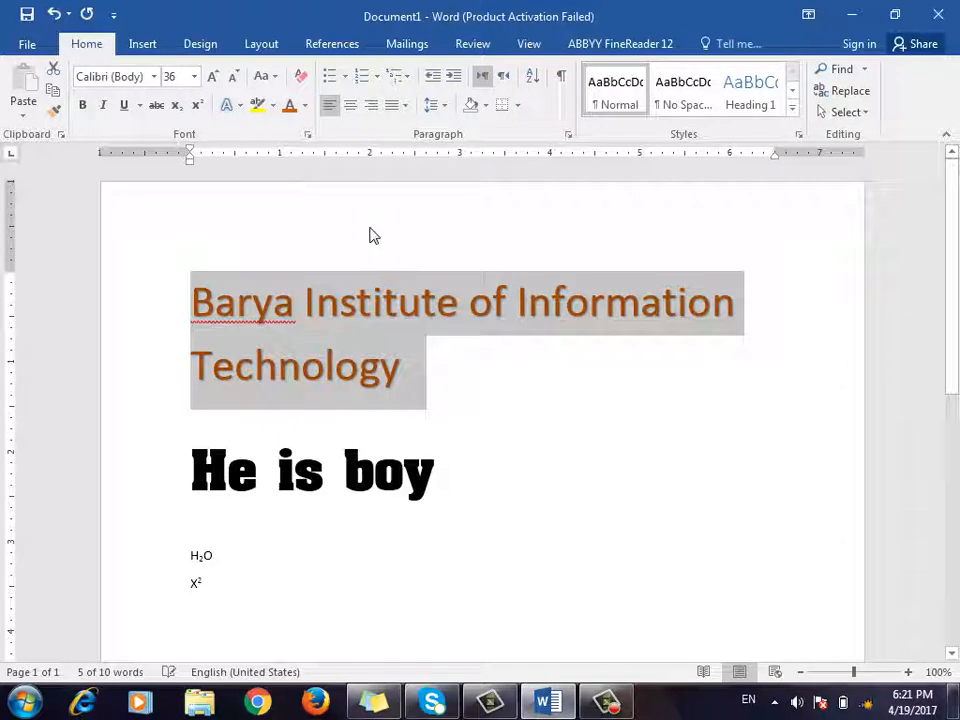
Try a yellow highlight on the institute heading, undo it, and clear all formatting from the heading.
{"action": "left_click", "coordinate": [275, 108]}
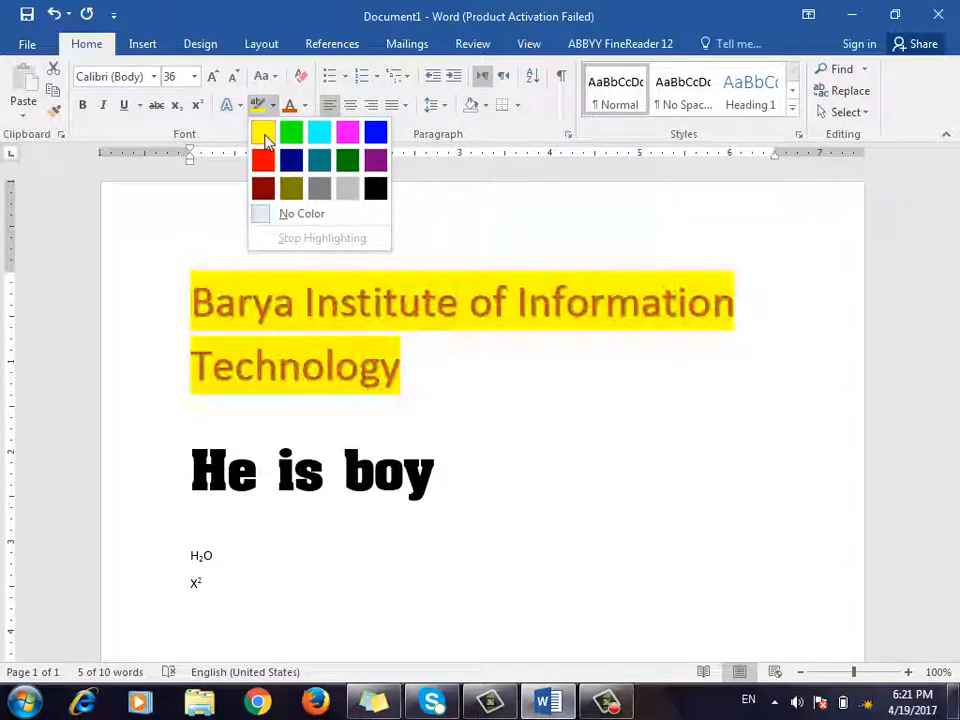
{"action": "left_click", "coordinate": [262, 132]}
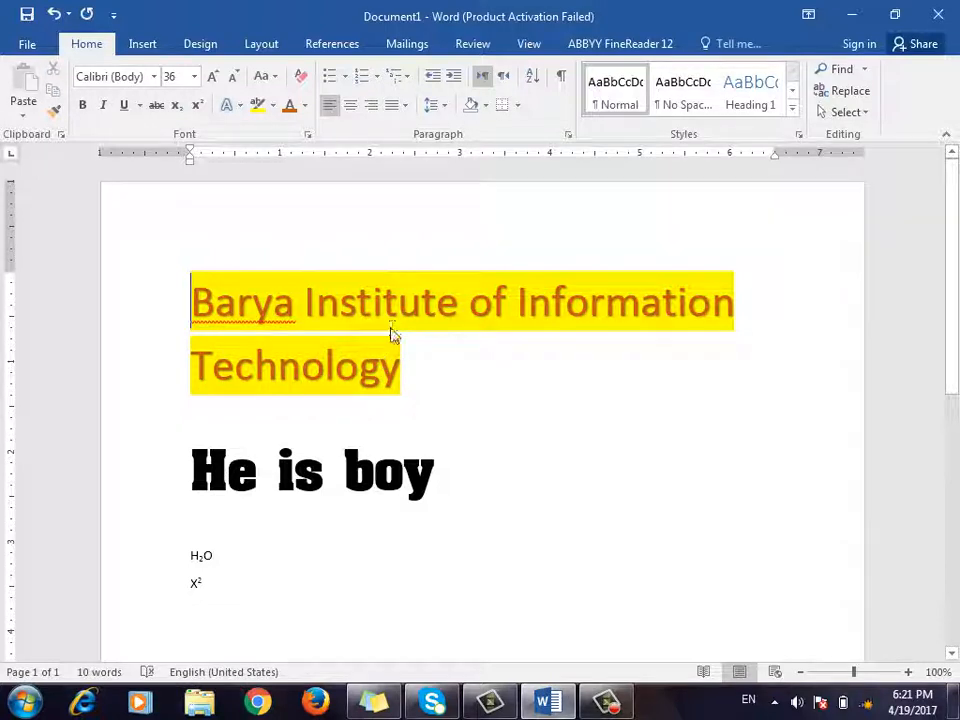
{"action": "key", "text": "ctrl+z"}
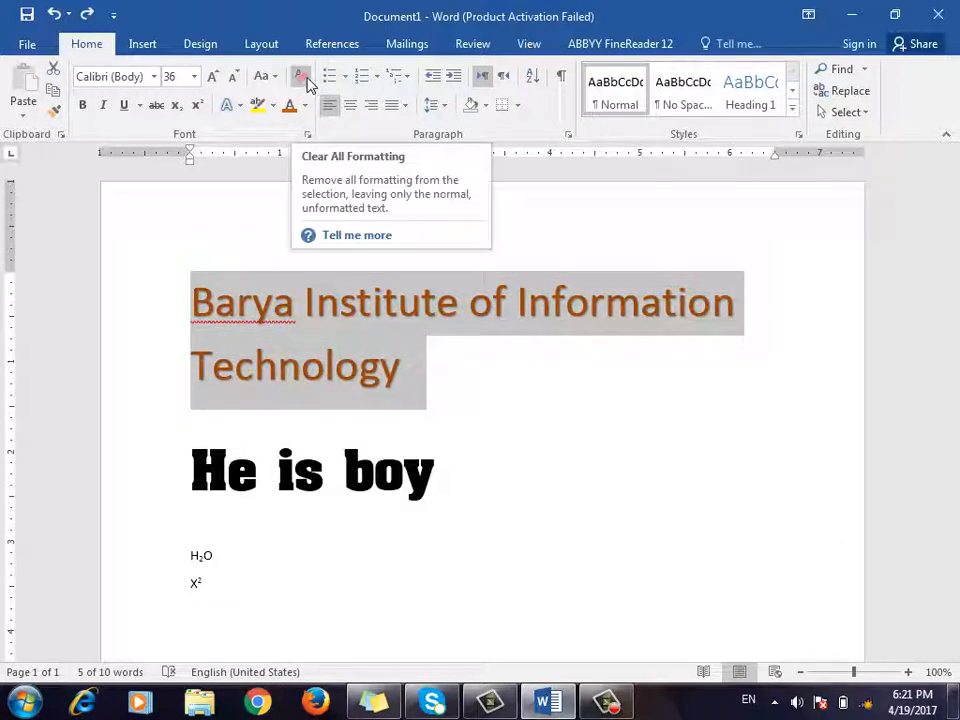
{"action": "left_click", "coordinate": [305, 82]}
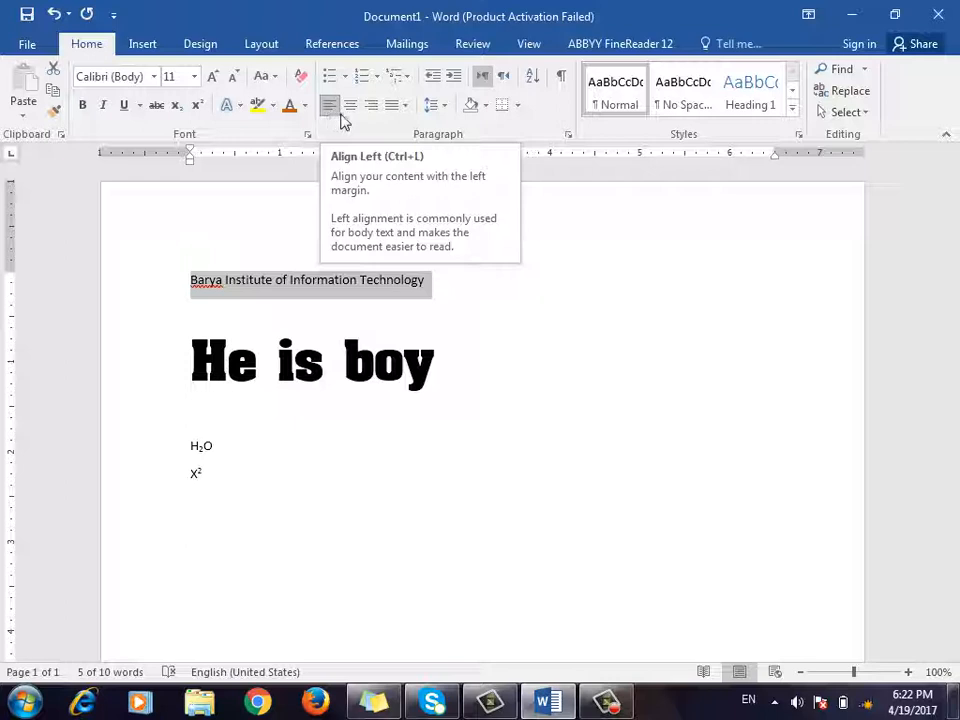
Try centered and right alignment on the institute line and return it to left alignment.
{"action": "left_click", "coordinate": [350, 118]}
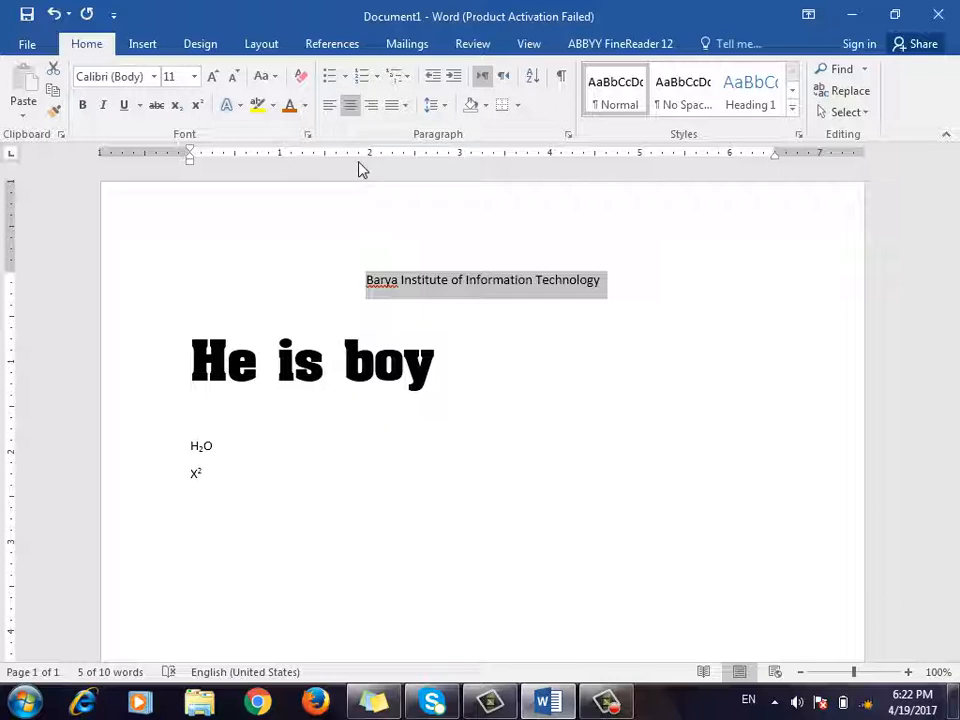
{"action": "left_click", "coordinate": [372, 106]}
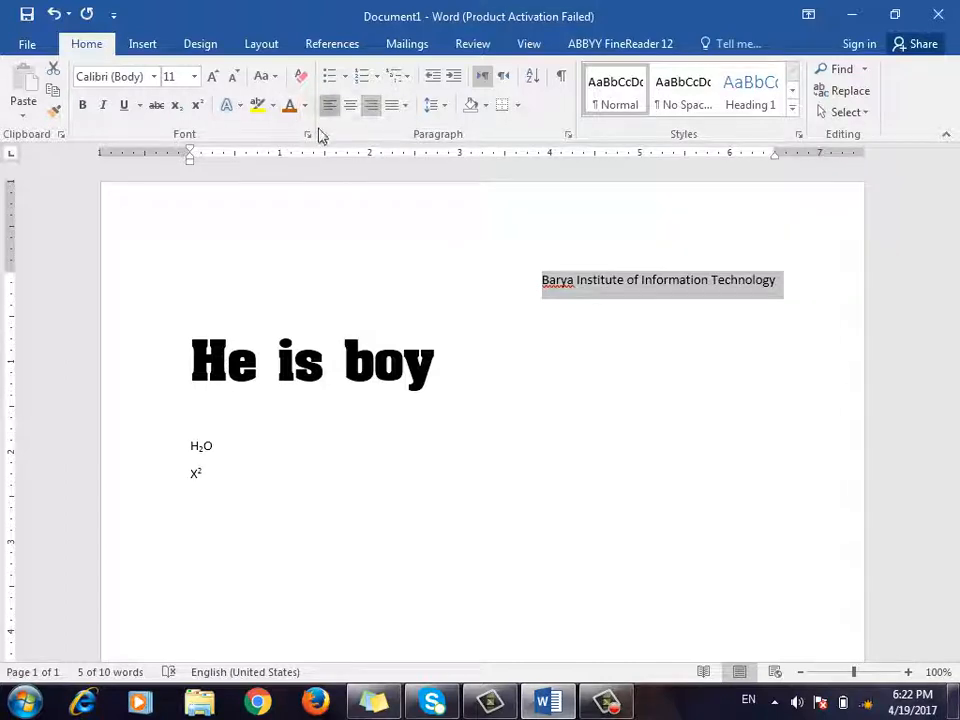
{"action": "key", "text": "ctrl+l"}
Copy the whole institute line and paste it seven times inside the word "boy", undoing the last paste.
{"action": "left_click", "coordinate": [209, 299]}
{"action": "key", "text": "Home"}
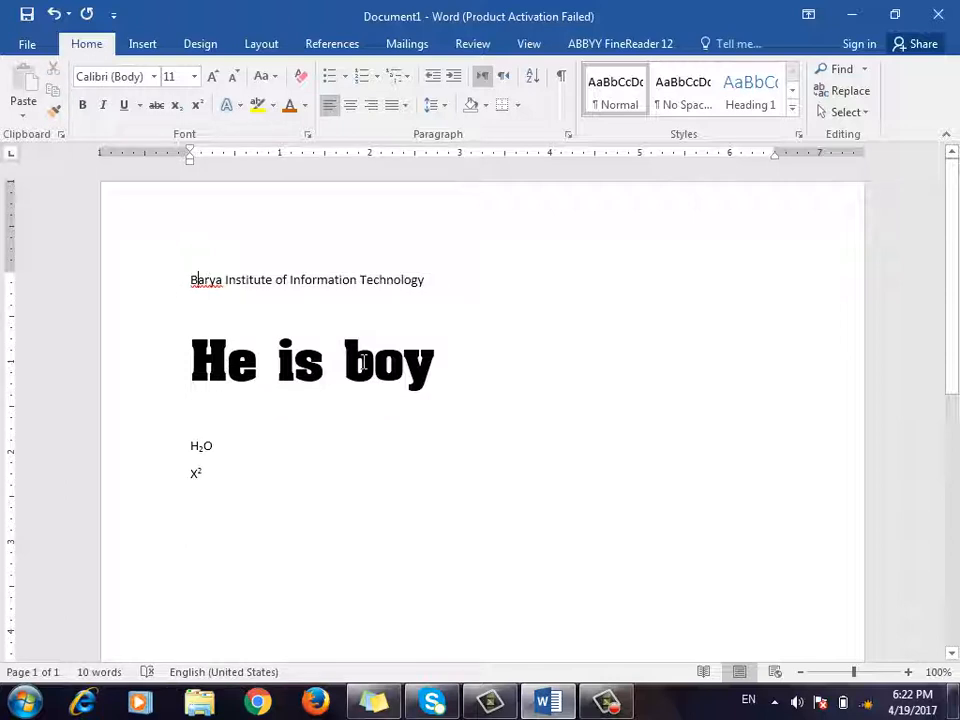
{"action": "key", "text": "shift+End"}
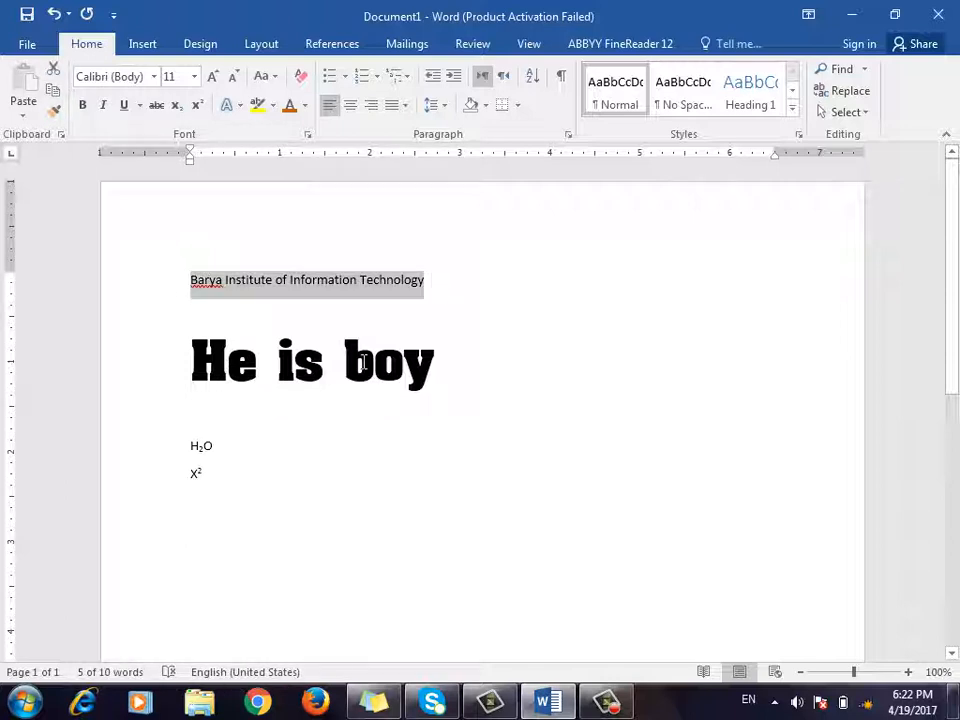
{"action": "key", "text": "ctrl+c"}
{"action": "left_click", "coordinate": [361, 362]}
{"action": "key", "text": "ctrl+v"}
{"action": "key", "text": "ctrl+v"}
{"action": "key", "text": "ctrl+v"}
{"action": "key", "text": "ctrl+v"}
{"action": "key", "text": "ctrl+v"}
{"action": "key", "text": "ctrl+v"}
{"action": "key", "text": "ctrl+v"}
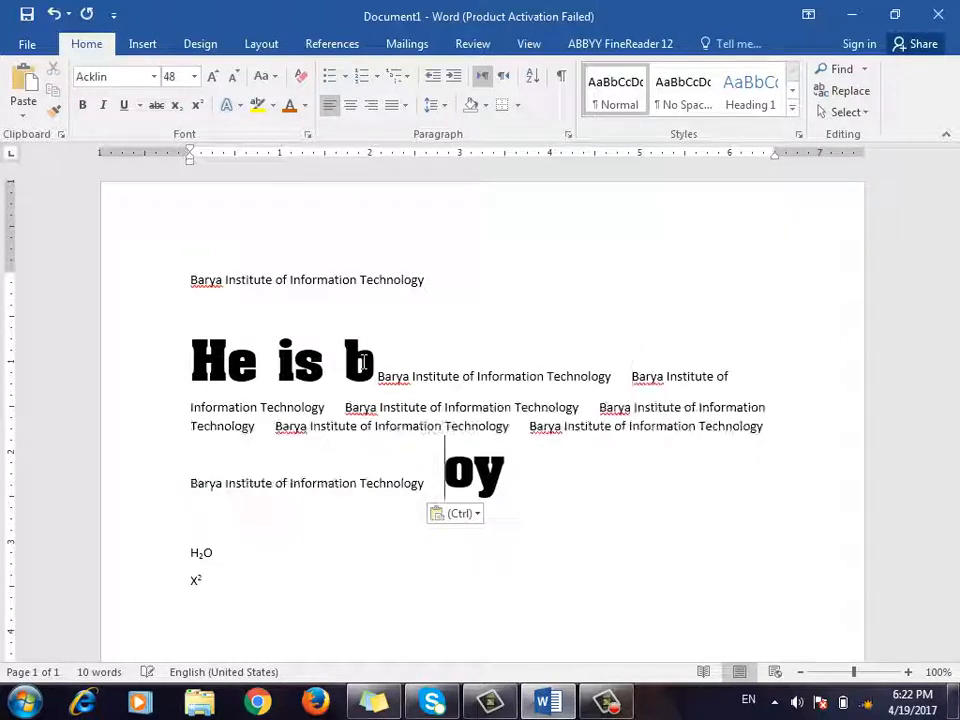
{"action": "key", "text": "ctrl+z"}
Paste the copied institute name repeatedly at the end of the institute line to build a paragraph of about 14 lines.
{"action": "left_click", "coordinate": [428, 279]}
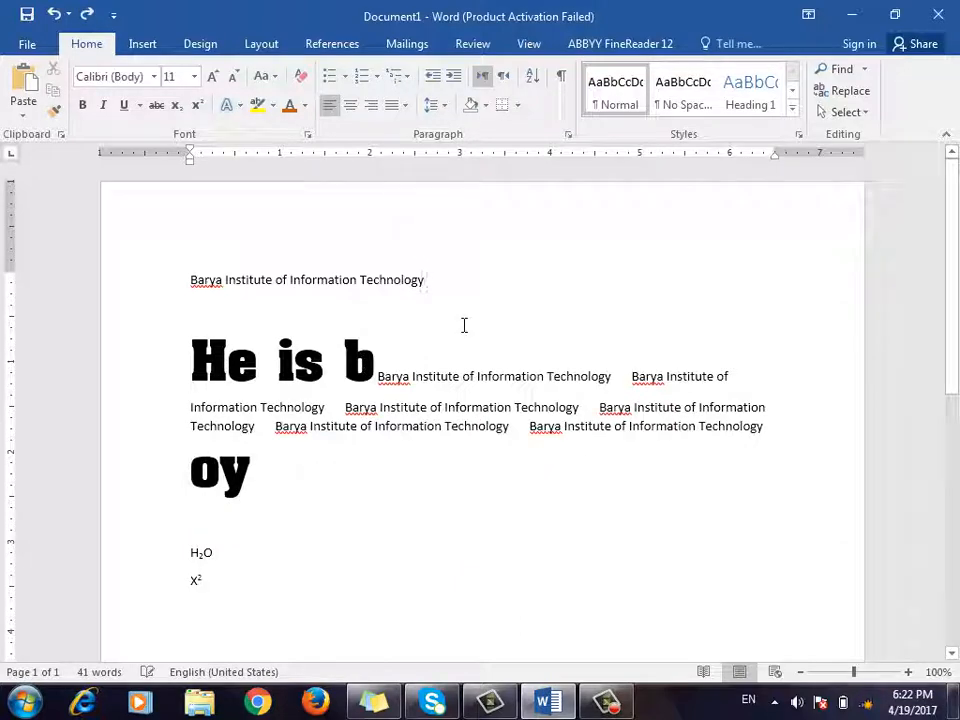
{"action": "key", "text": "ctrl+v"}
{"action": "key", "text": "ctrl+v"}
{"action": "key", "text": "ctrl+v"}
{"action": "key", "text": "ctrl+v"}
{"action": "key", "text": "ctrl+v"}
{"action": "key", "text": "ctrl+v"}
{"action": "key", "text": "ctrl+v"}
{"action": "key", "text": "ctrl+v"}
{"action": "key", "text": "ctrl+v"}
{"action": "key", "text": "ctrl+v"}
{"action": "key", "text": "ctrl+v"}
{"action": "key", "text": "ctrl+v"}
{"action": "key", "text": "ctrl+v"}
{"action": "key", "text": "ctrl+v"}
{"action": "key", "text": "ctrl+v"}
{"action": "key", "text": "ctrl+v"}
{"action": "key", "text": "ctrl+v"}
{"action": "key", "text": "ctrl+v"}
{"action": "key", "text": "ctrl+v"}
{"action": "key", "text": "ctrl+v"}
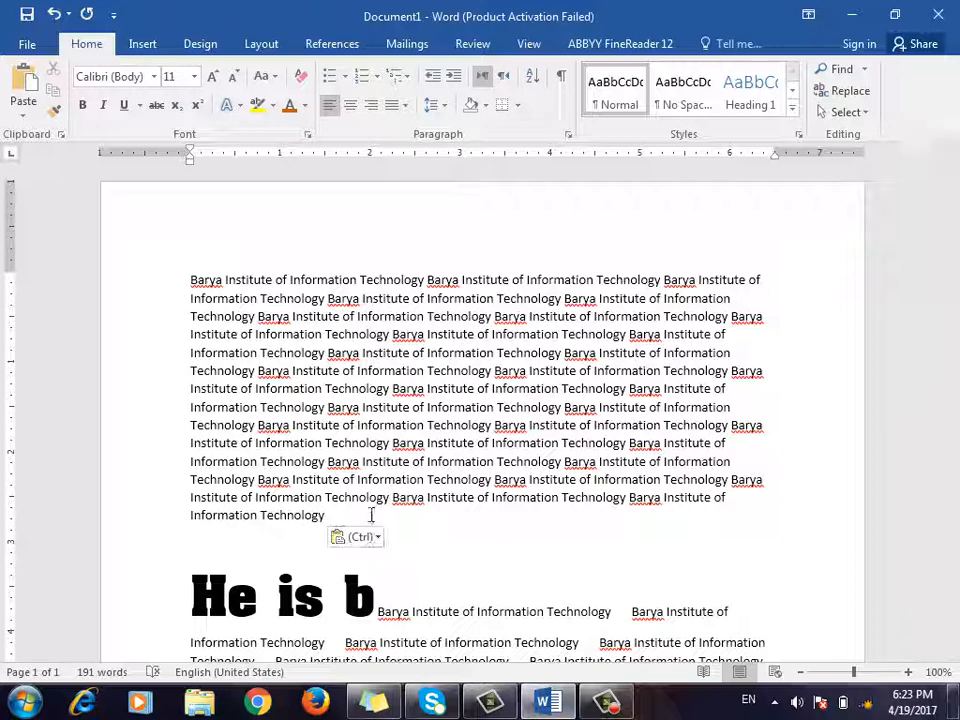
Apply Justify alignment to the whole paragraph of repeated institute names.
{"action": "left_click_drag", "start_coordinate": [336, 510], "coordinate": [190, 278]}
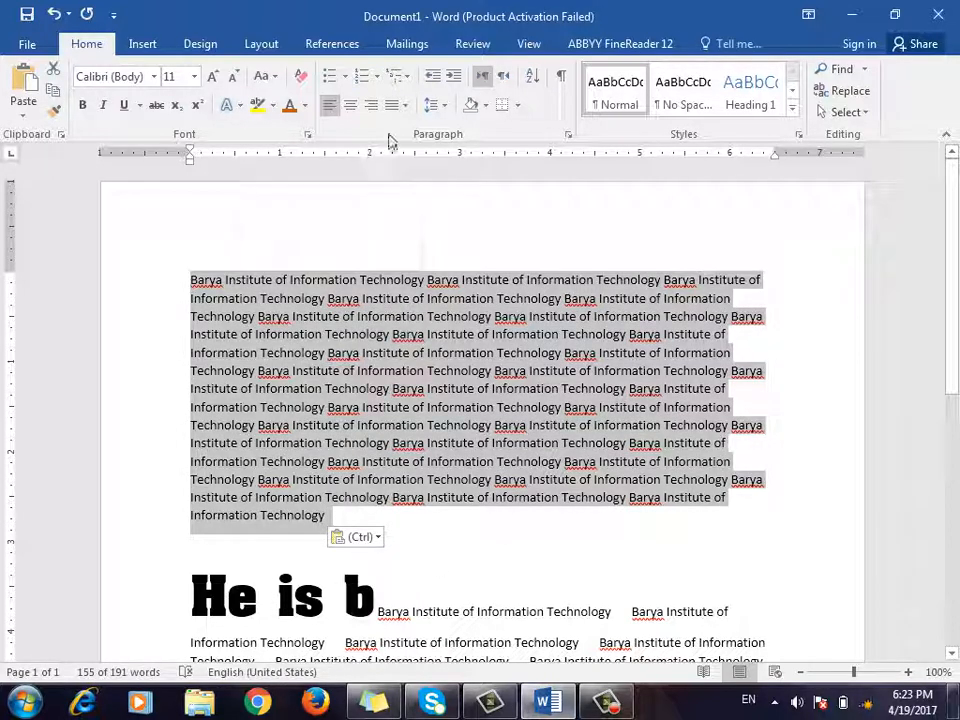
{"action": "left_click", "coordinate": [404, 106]}
{"action": "left_click", "coordinate": [407, 129]}
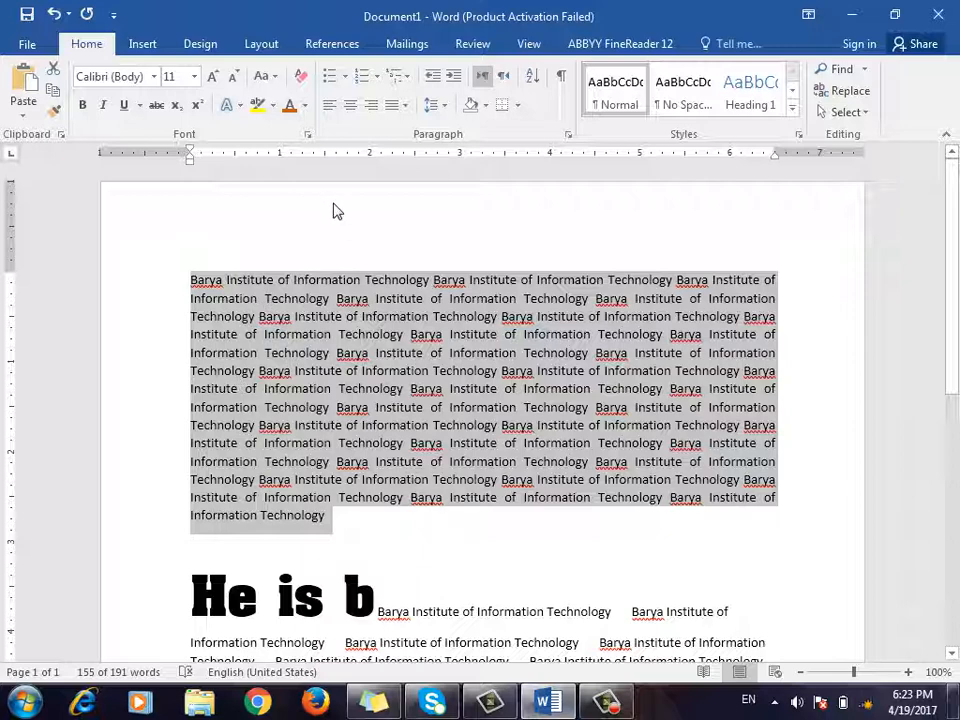
Try Justify High on the institute paragraph and return it to plain Justify.
{"action": "left_click", "coordinate": [405, 105]}
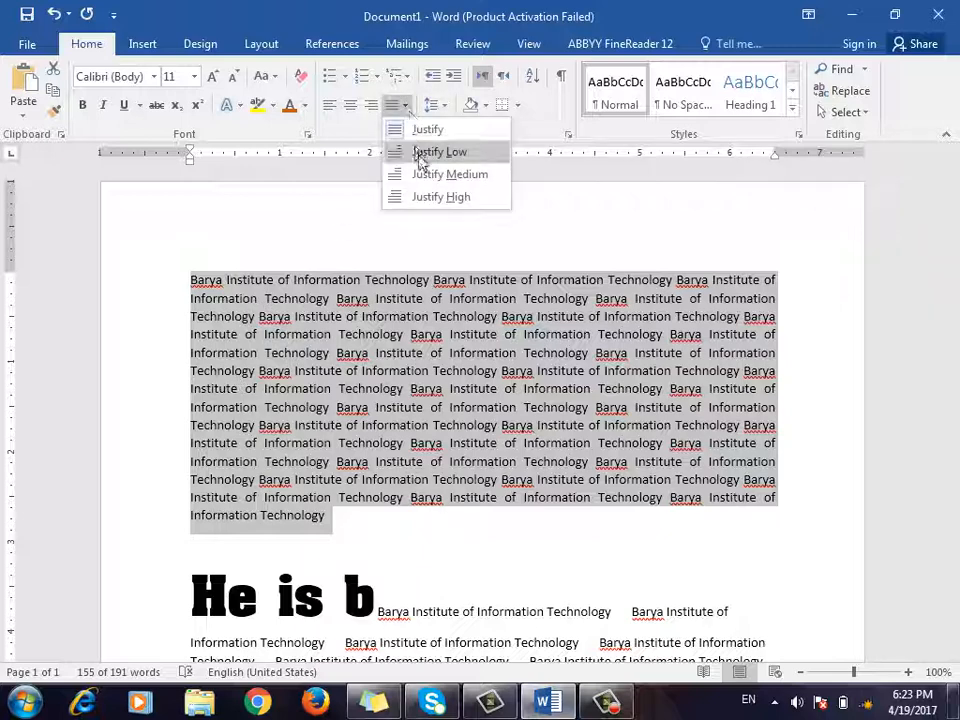
{"action": "left_click", "coordinate": [482, 200]}
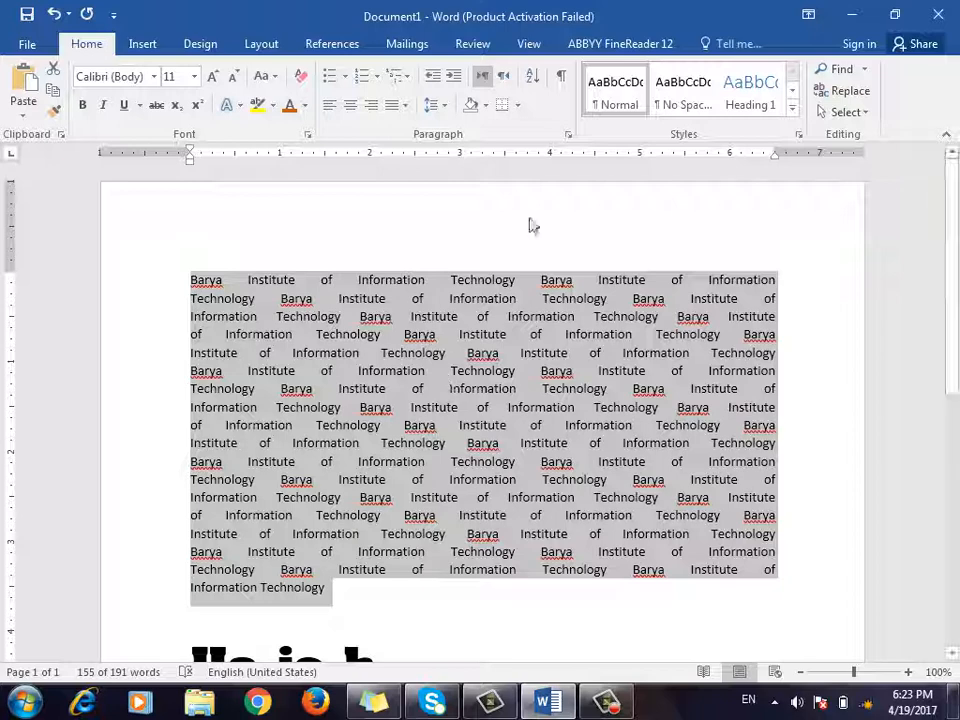
{"action": "left_click", "coordinate": [405, 105]}
{"action": "left_click", "coordinate": [415, 130]}
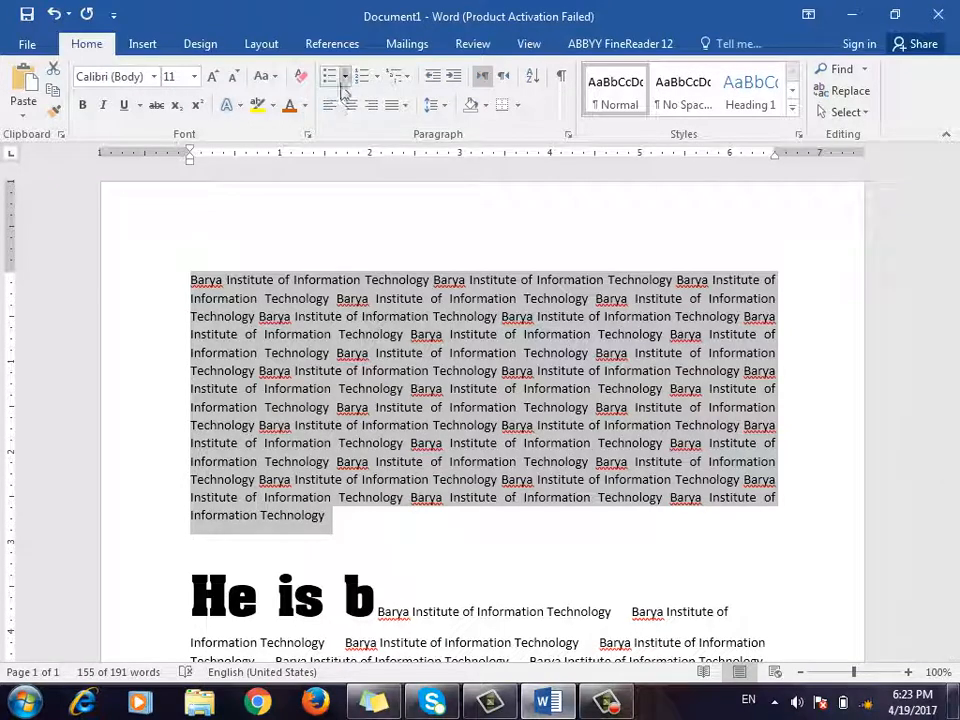
Set the institute paragraph's line spacing to Multiple at 2 through the line spacing options.
{"action": "left_click", "coordinate": [449, 108]}
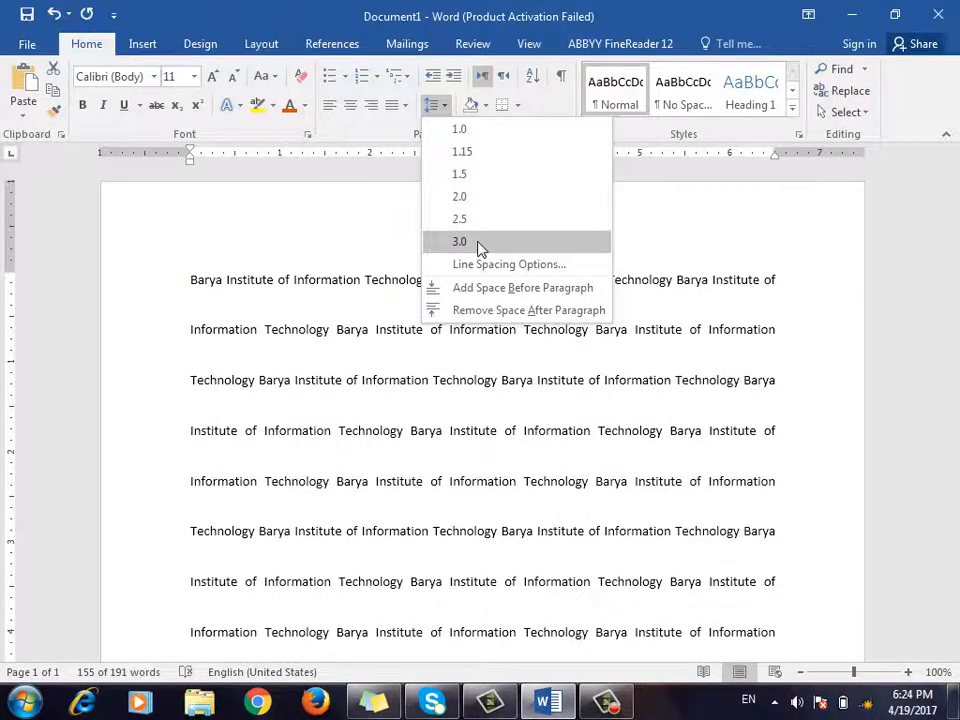
{"action": "left_click", "coordinate": [483, 267]}
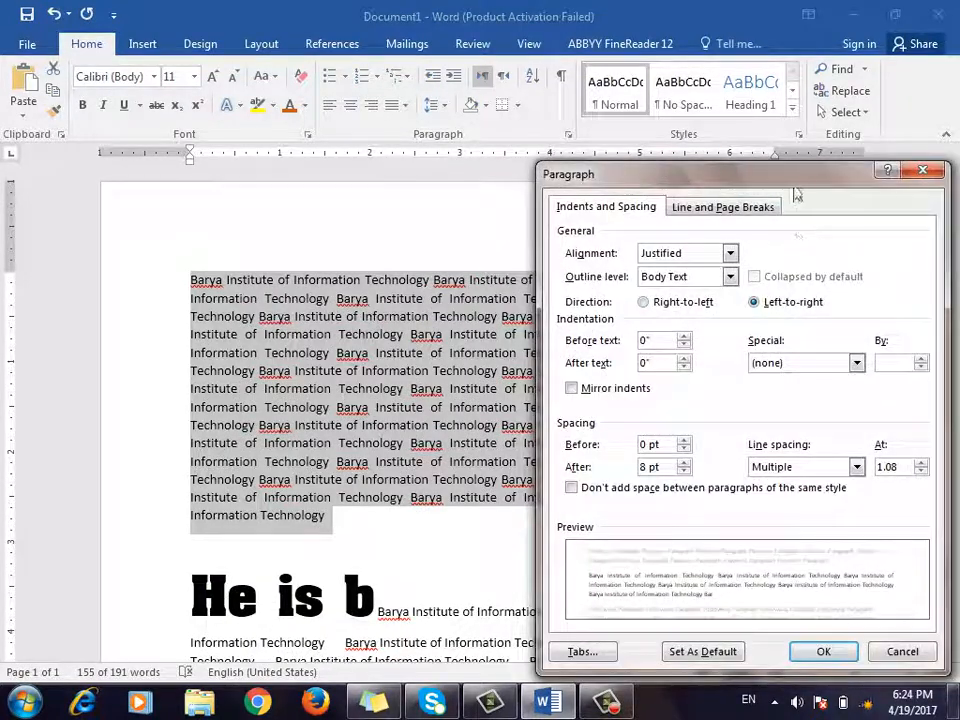
{"action": "left_click_drag", "start_coordinate": [784, 182], "coordinate": [565, 111]}
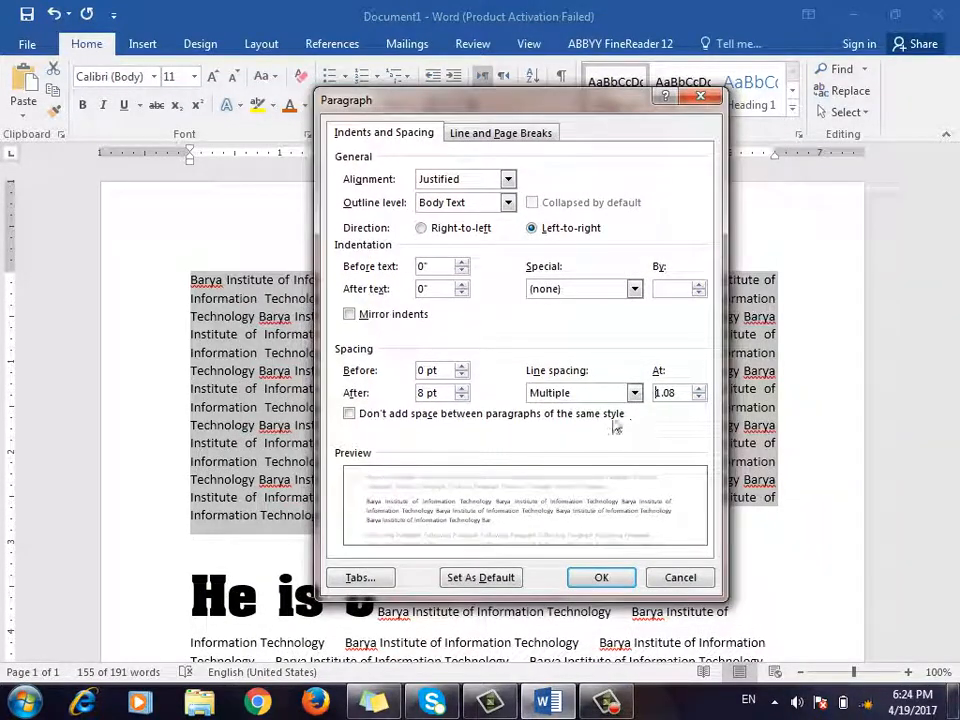
{"action": "left_click_drag", "start_coordinate": [682, 392], "coordinate": [630, 413]}
{"action": "type", "text": "2"}
{"action": "left_click", "coordinate": [602, 578]}
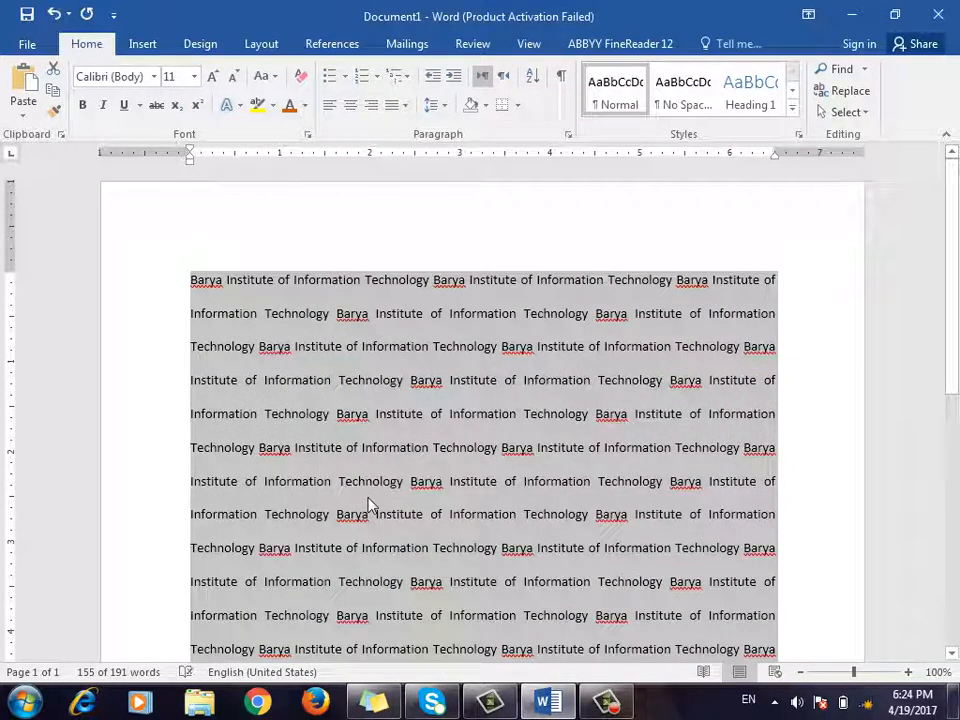
{"action": "left_click", "coordinate": [433, 106]}
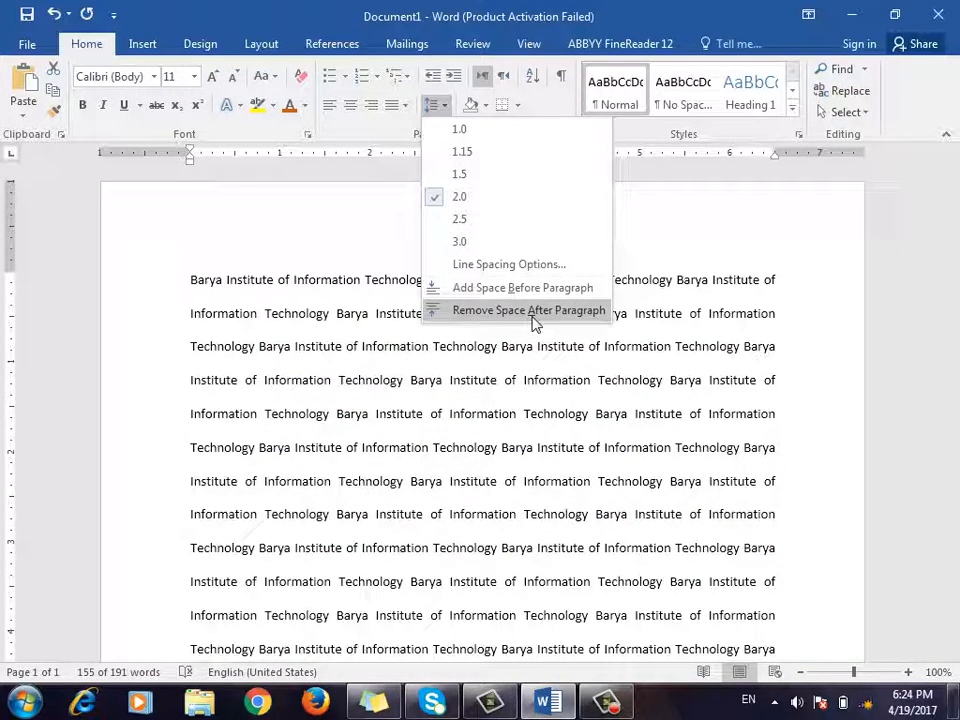
{"action": "left_click", "coordinate": [503, 363]}
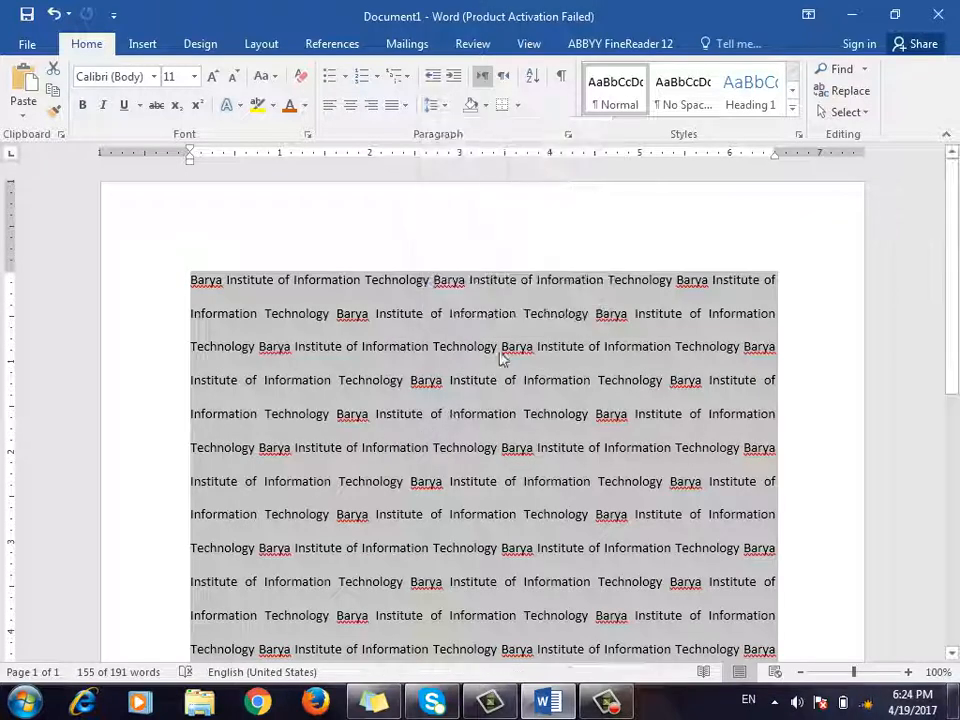
{"action": "scroll", "coordinate": [520, 345], "scroll_direction": "down", "scroll_amount": 3}
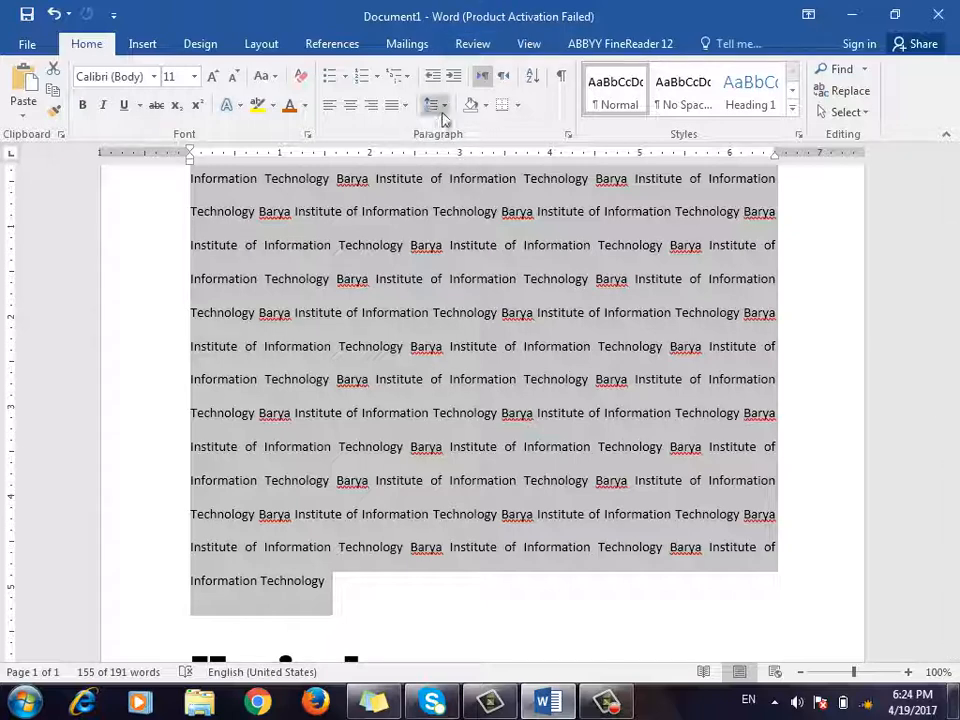
Reselect the whole institute paragraph and set its line spacing to 1.0.
{"action": "left_click", "coordinate": [405, 594]}
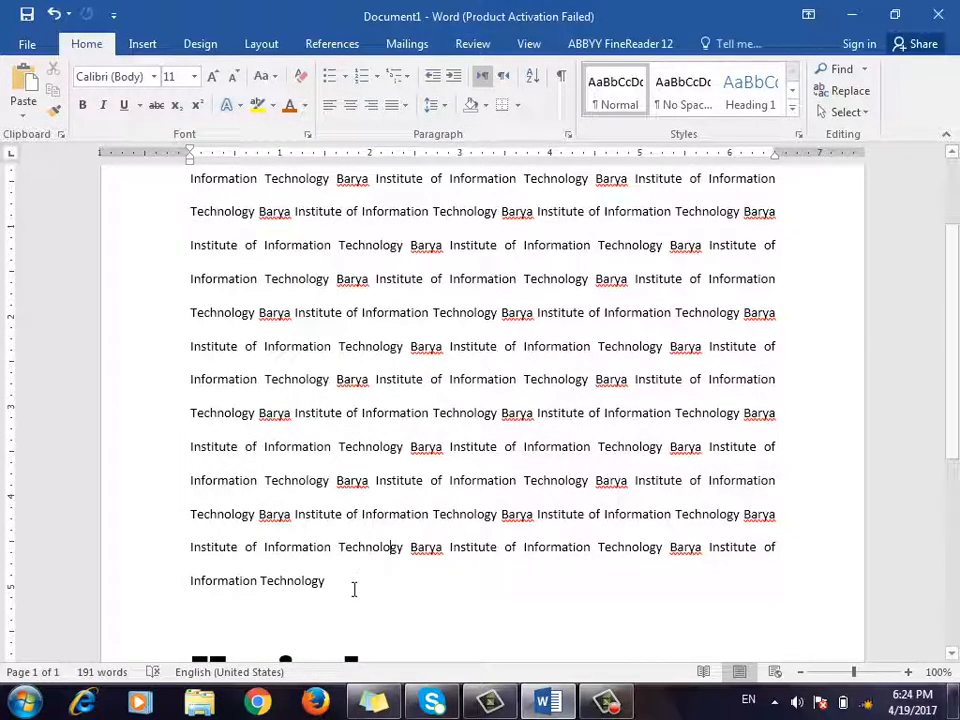
{"action": "left_click_drag", "start_coordinate": [354, 587], "coordinate": [192, 275]}
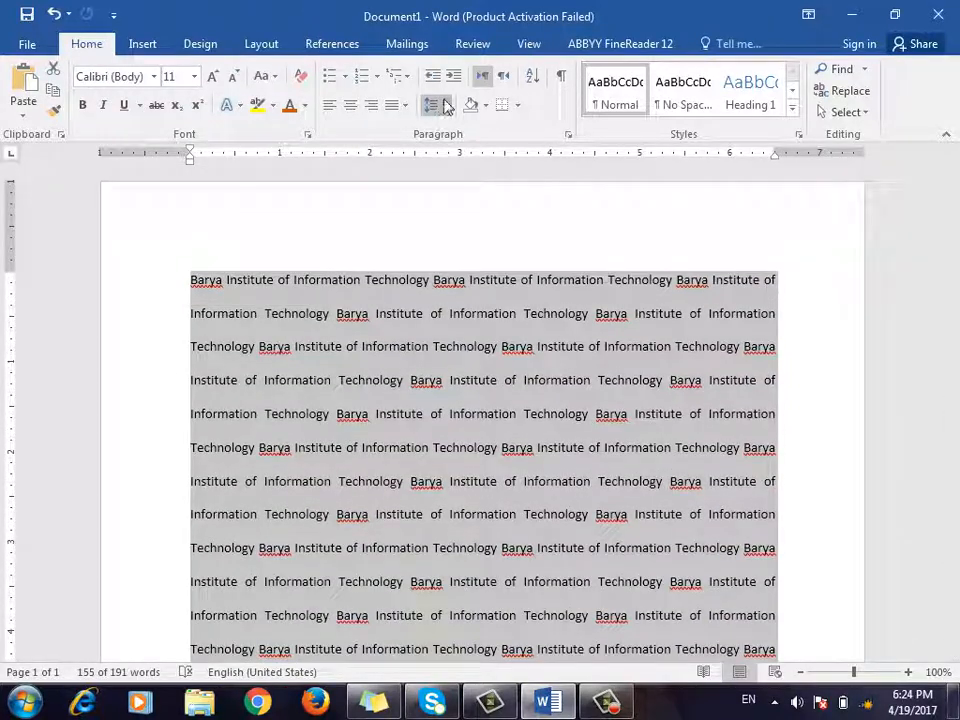
{"action": "left_click", "coordinate": [432, 105]}
{"action": "left_click", "coordinate": [448, 130]}
Start a new paragraph three line breaks below the institute paragraph and fill it with eight copies of "Barya Institute of Information Technology".
{"action": "left_click", "coordinate": [391, 517]}
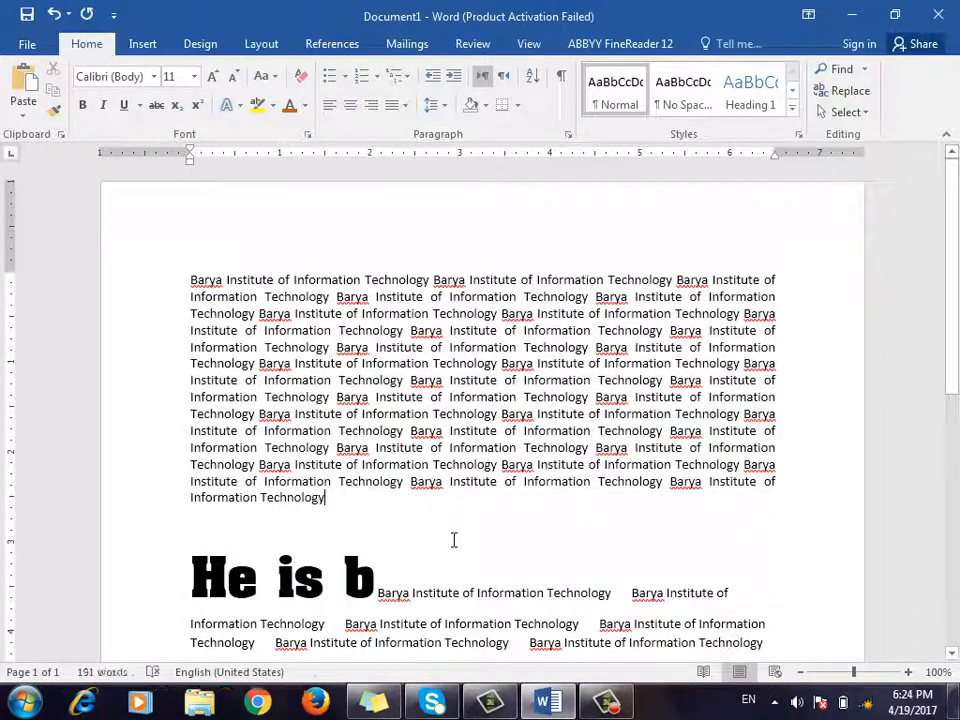
{"action": "key", "text": "Return"}
{"action": "key", "text": "Return"}
{"action": "key", "text": "Return"}
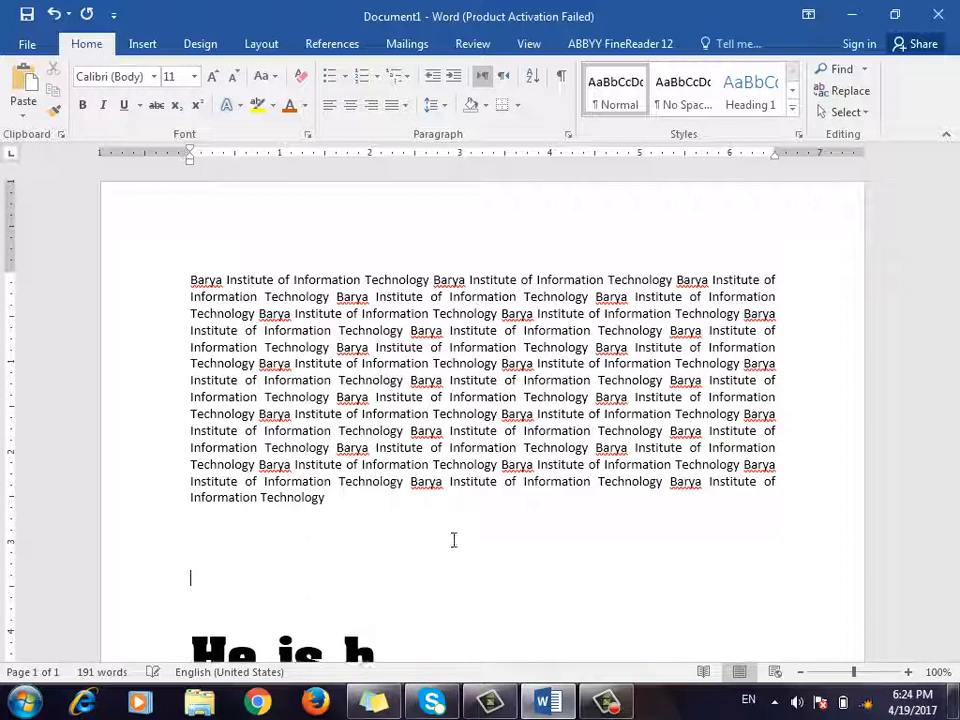
{"action": "type", "text": "Barya Institute of Information Technology"}
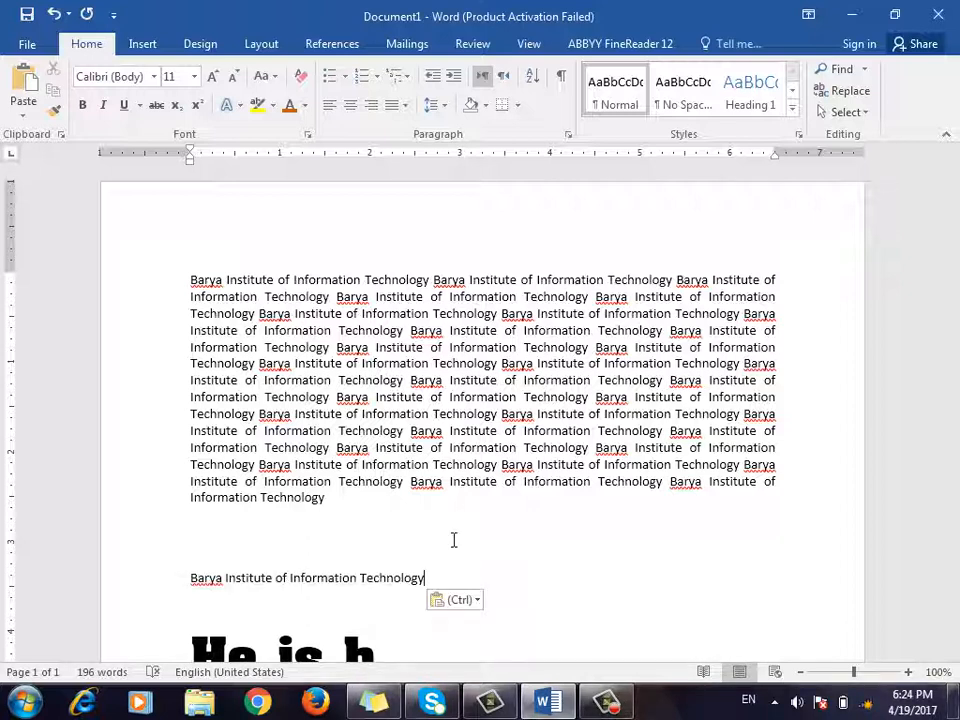
{"action": "type", "text": "Barya Institute of Information Technology"}
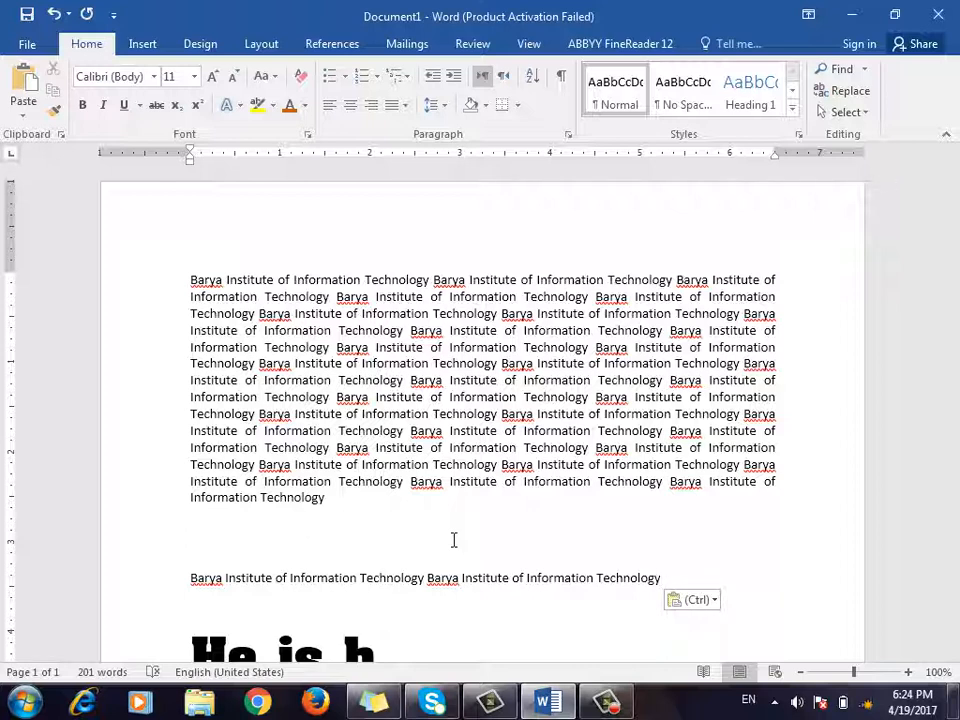
{"action": "key", "text": "ctrl+v"}
{"action": "key", "text": "ctrl+v"}
{"action": "key", "text": "ctrl+v"}
{"action": "key", "text": "ctrl+v"}
{"action": "key", "text": "ctrl+v"}
{"action": "key", "text": "ctrl+v"}
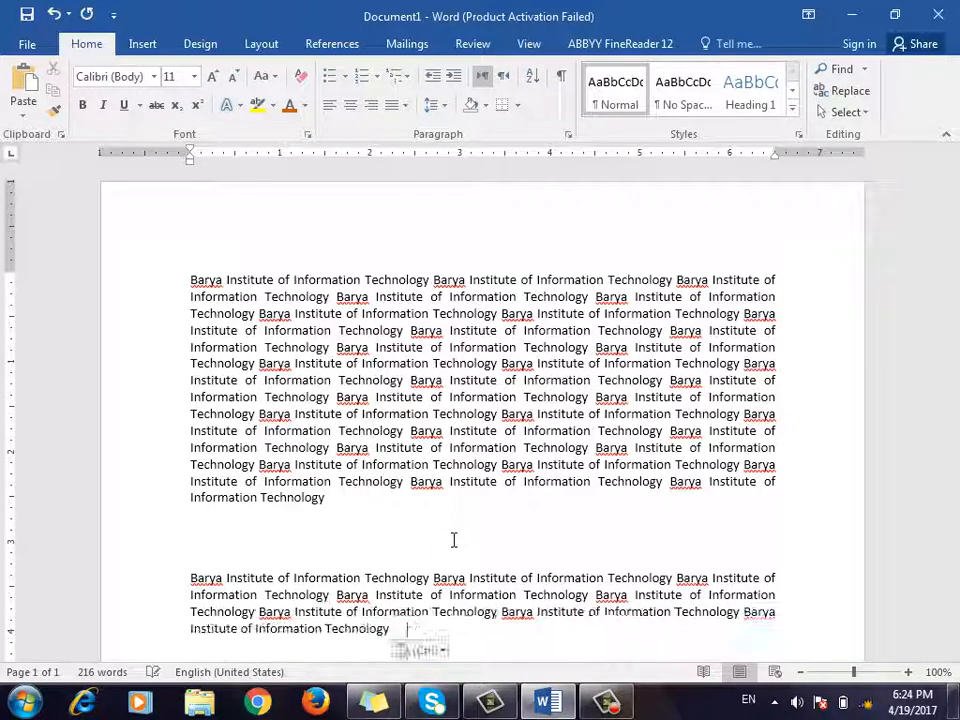
Add one more "Barya Institute of Information Technology" to the second paragraph and insert two line breaks after it.
{"action": "type", "text": "Barya Institute of Information Technology"}
{"action": "scroll", "coordinate": [470, 532], "scroll_direction": "down", "scroll_amount": 3}
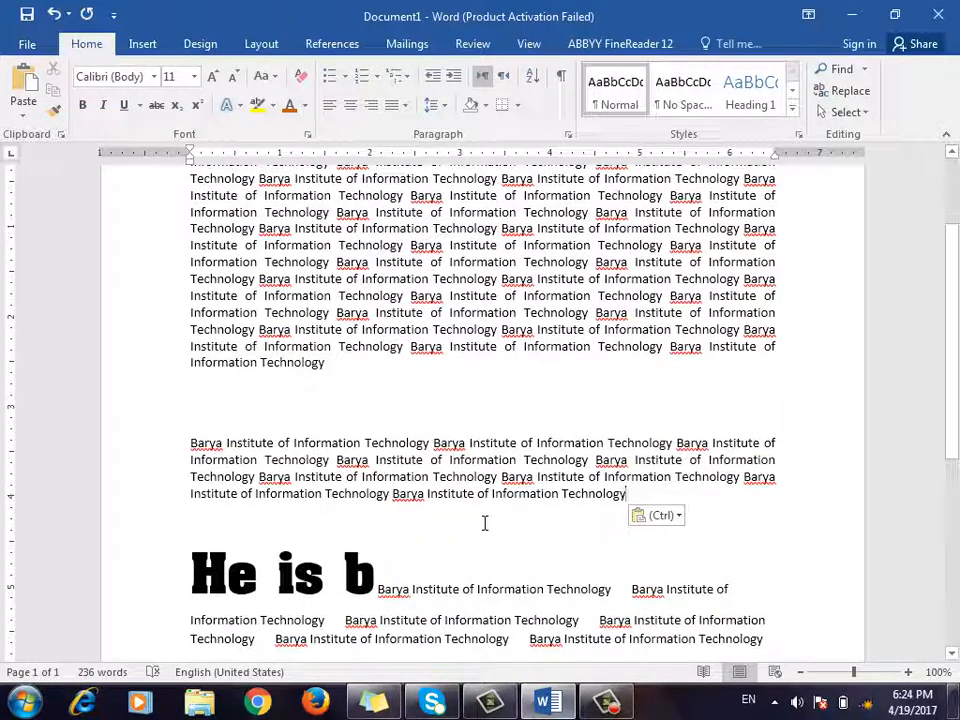
{"action": "key", "text": "Return"}
{"action": "key", "text": "Return"}
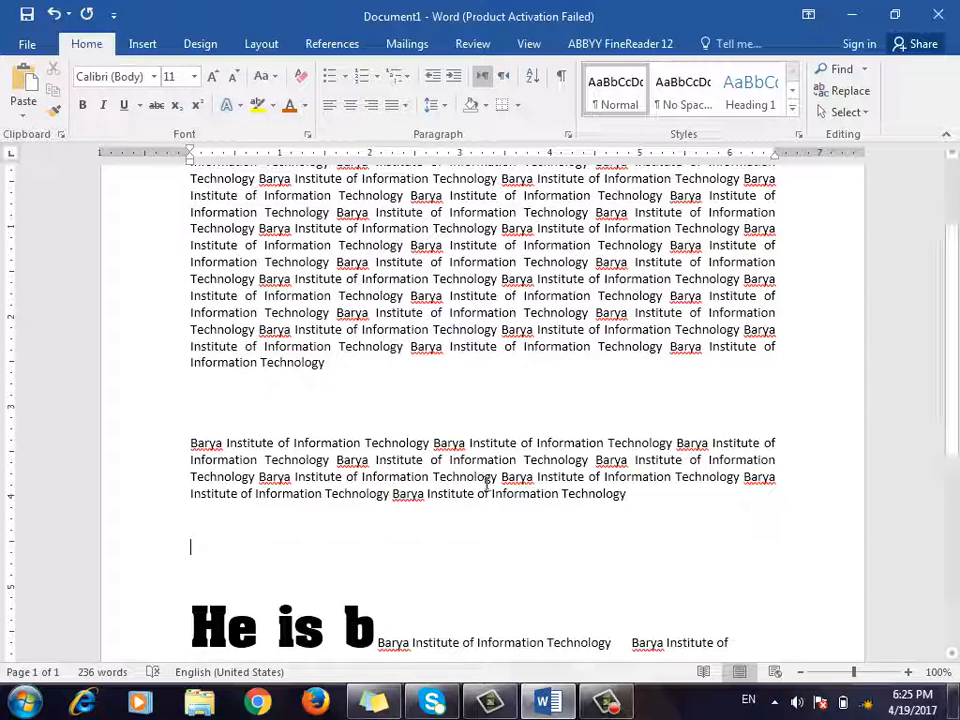
Clear the whole document and fill a first paragraph with ten copies of "Barya Institute of Information Technology".
{"action": "key", "text": "ctrl+a"}
{"action": "key", "text": "Delete"}
{"action": "type", "text": "Barya Institute of Information Technology"}
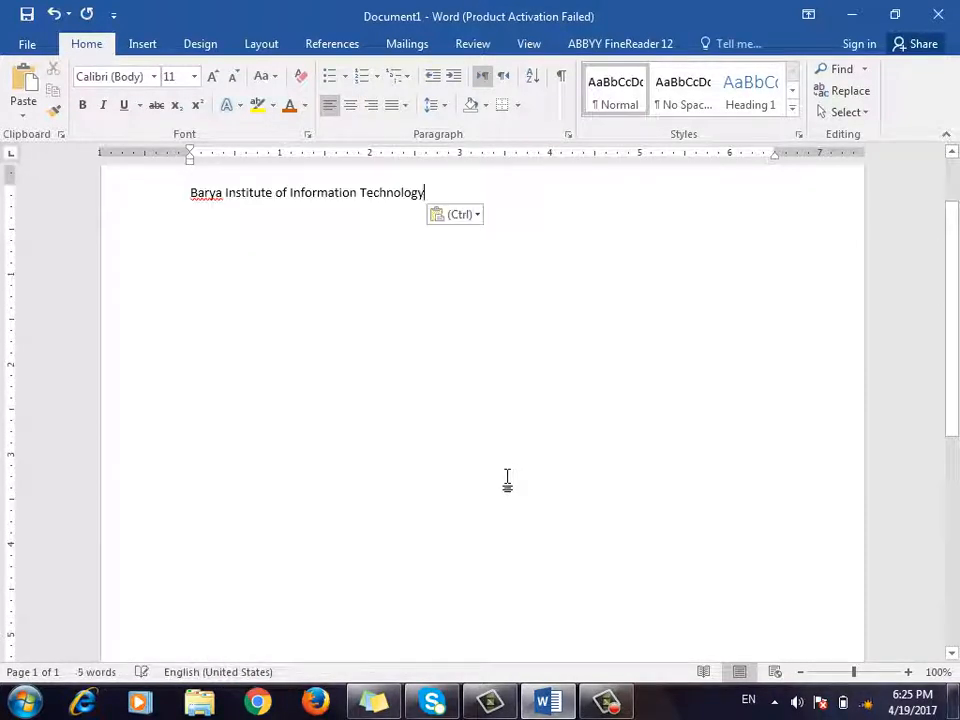
{"action": "type", "text": "Barya Institute of Information Technology"}
{"action": "key", "text": "ctrl+v"}
{"action": "key", "text": "ctrl+v"}
{"action": "key", "text": "ctrl+v"}
{"action": "key", "text": "ctrl+v"}
{"action": "key", "text": "ctrl+v"}
{"action": "key", "text": "ctrl+v"}
{"action": "key", "text": "ctrl+v"}
{"action": "key", "text": "ctrl+v"}
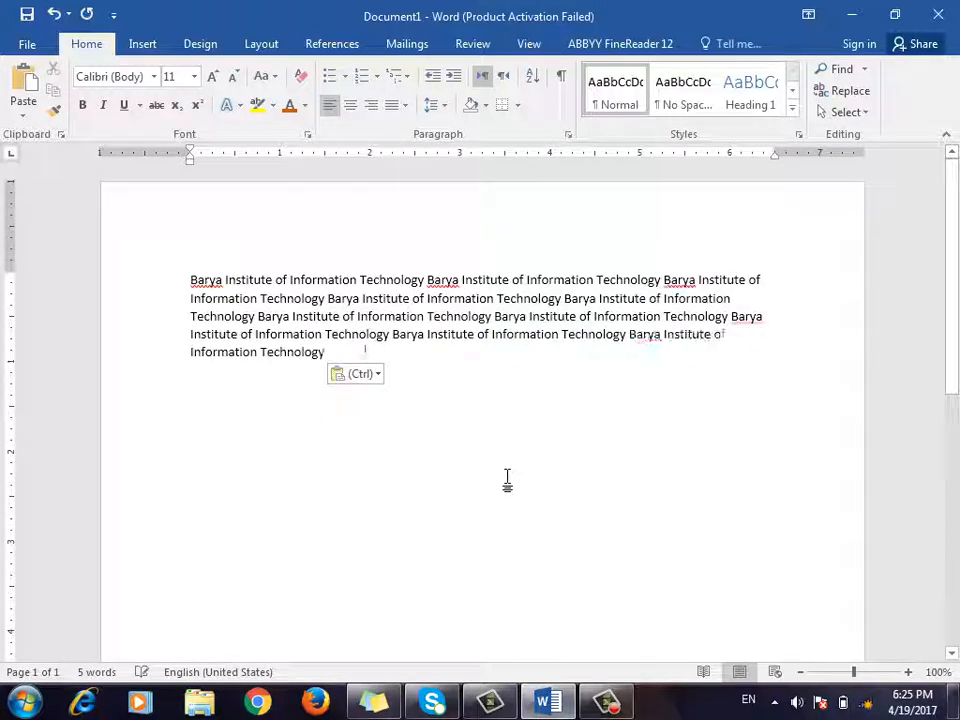
Leave a blank line and fill a second paragraph with twelve copies of "Barya Institute of Information Technology".
{"action": "key", "text": "Return"}
{"action": "key", "text": "Return"}
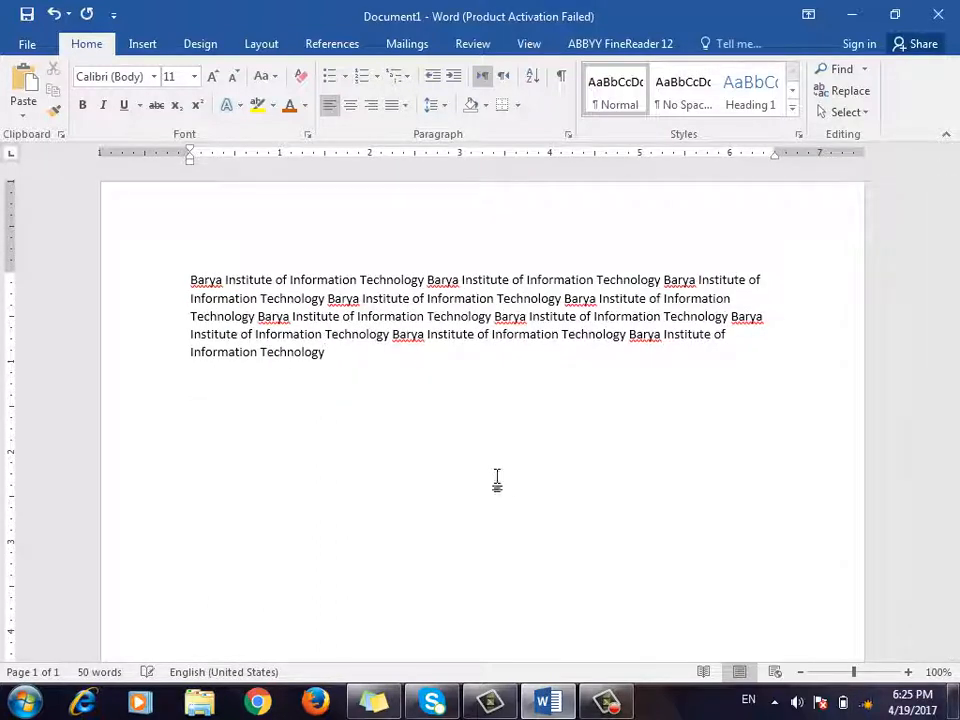
{"action": "key", "text": "ctrl+v"}
{"action": "key", "text": "ctrl+v"}
{"action": "key", "text": "ctrl+v"}
{"action": "key", "text": "ctrl+v"}
{"action": "key", "text": "ctrl+v"}
{"action": "key", "text": "ctrl+v"}
{"action": "key", "text": "ctrl+v"}
{"action": "key", "text": "ctrl+v"}
{"action": "key", "text": "ctrl+v"}
{"action": "key", "text": "ctrl+v"}
{"action": "key", "text": "ctrl+v"}
{"action": "key", "text": "ctrl+v"}
Leave blank space below the second paragraph and fill a third one with thirteen copies of "Barya Institute of Information Technology".
{"action": "key", "text": "Return"}
{"action": "key", "text": "Return"}
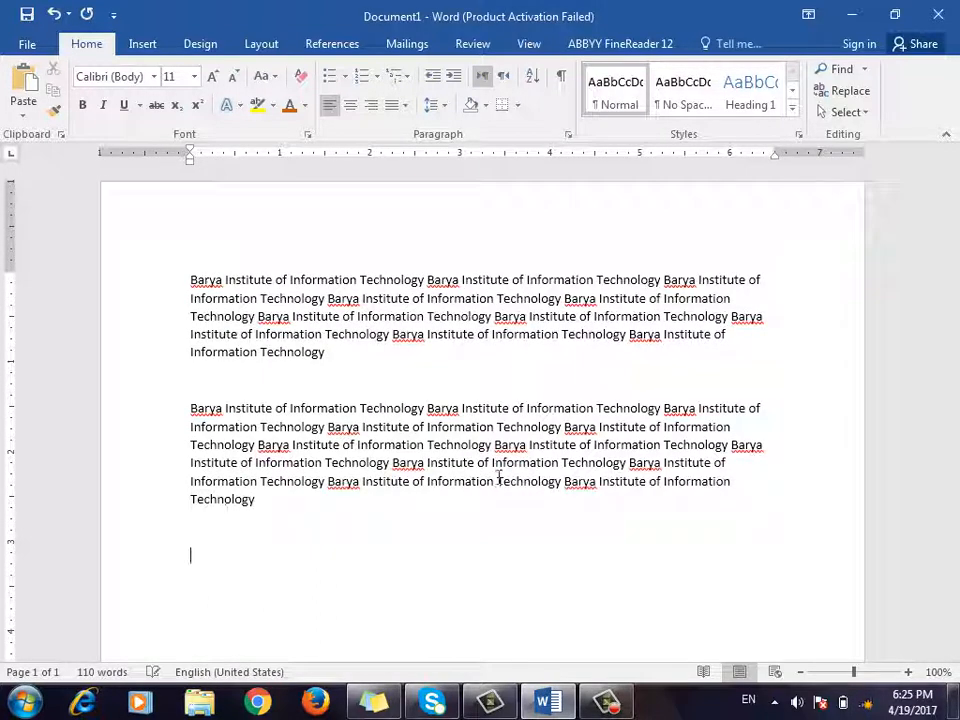
{"action": "key", "text": "ctrl+v"}
{"action": "key", "text": "ctrl+v"}
{"action": "key", "text": "ctrl+v"}
{"action": "key", "text": "ctrl+v"}
{"action": "key", "text": "ctrl+v"}
{"action": "key", "text": "ctrl+v"}
{"action": "key", "text": "ctrl+v"}
{"action": "key", "text": "ctrl+v"}
{"action": "key", "text": "ctrl+v"}
{"action": "key", "text": "ctrl+v"}
{"action": "key", "text": "ctrl+v"}
{"action": "key", "text": "ctrl+v"}
{"action": "key", "text": "ctrl+v"}
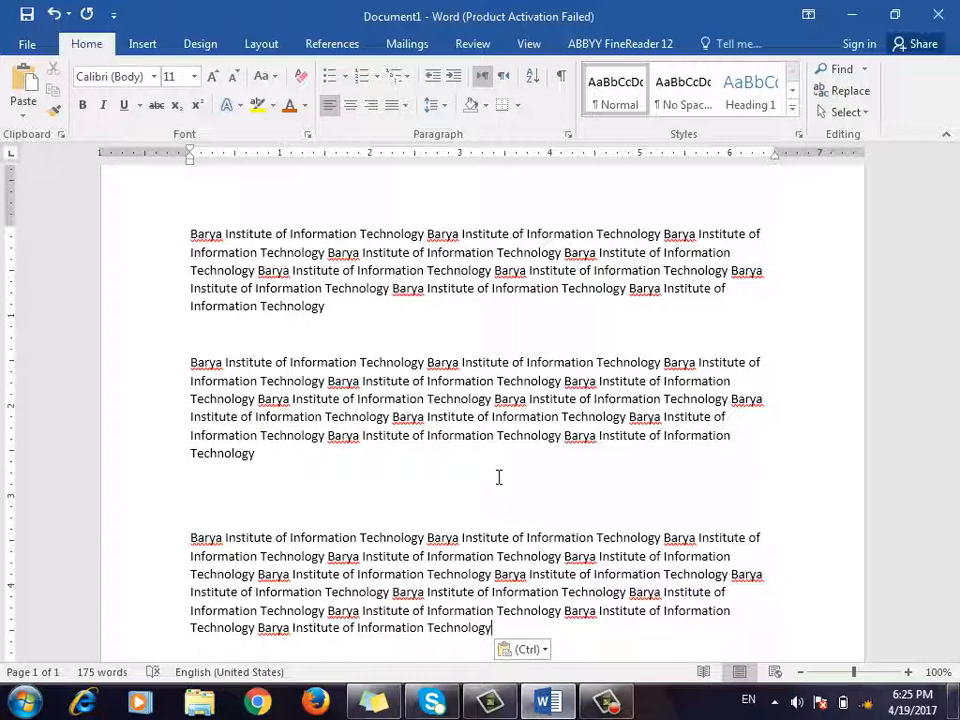
Show the formatting marks, and try right alignment on the middle paragraph before returning it to left alignment.
{"action": "left_click", "coordinate": [563, 79]}
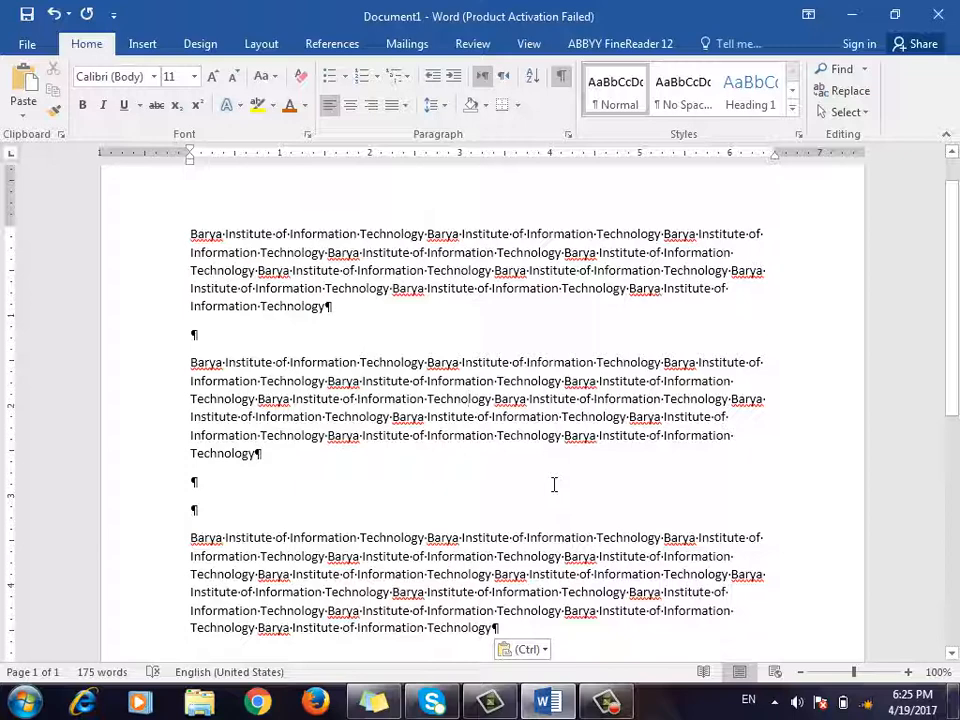
{"action": "left_click", "coordinate": [481, 398]}
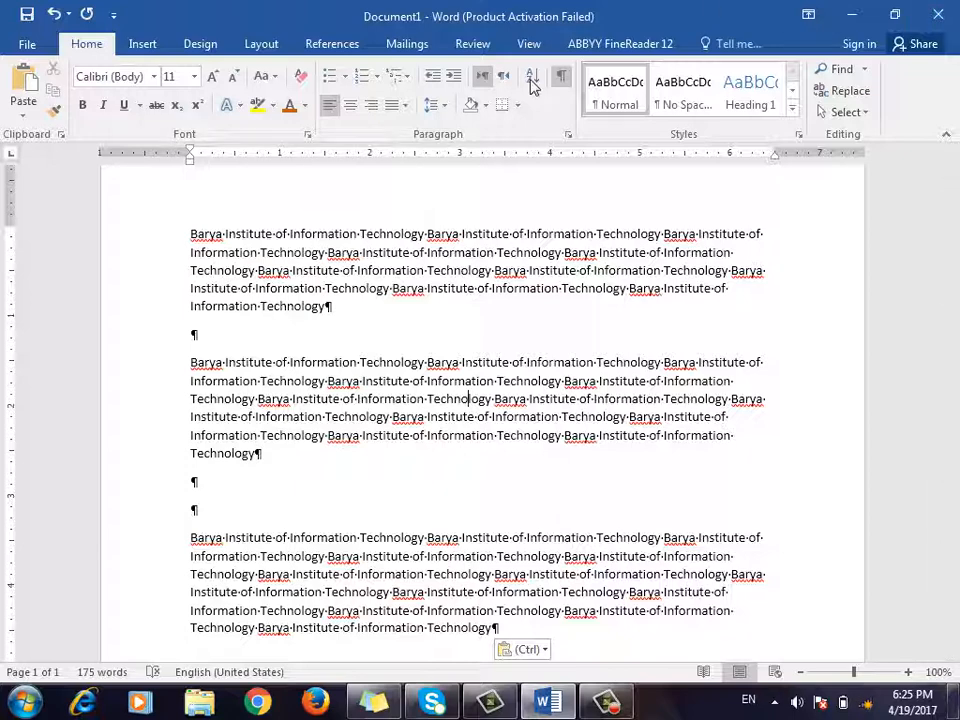
{"action": "left_click", "coordinate": [372, 107]}
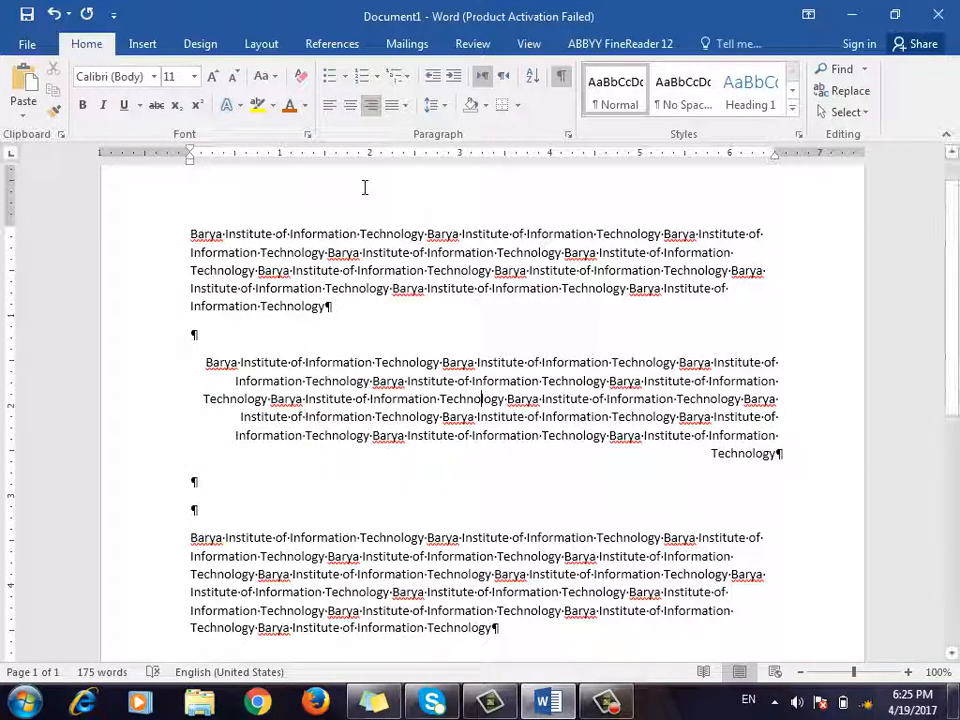
{"action": "left_click", "coordinate": [330, 106]}
{"action": "left_click", "coordinate": [440, 106]}
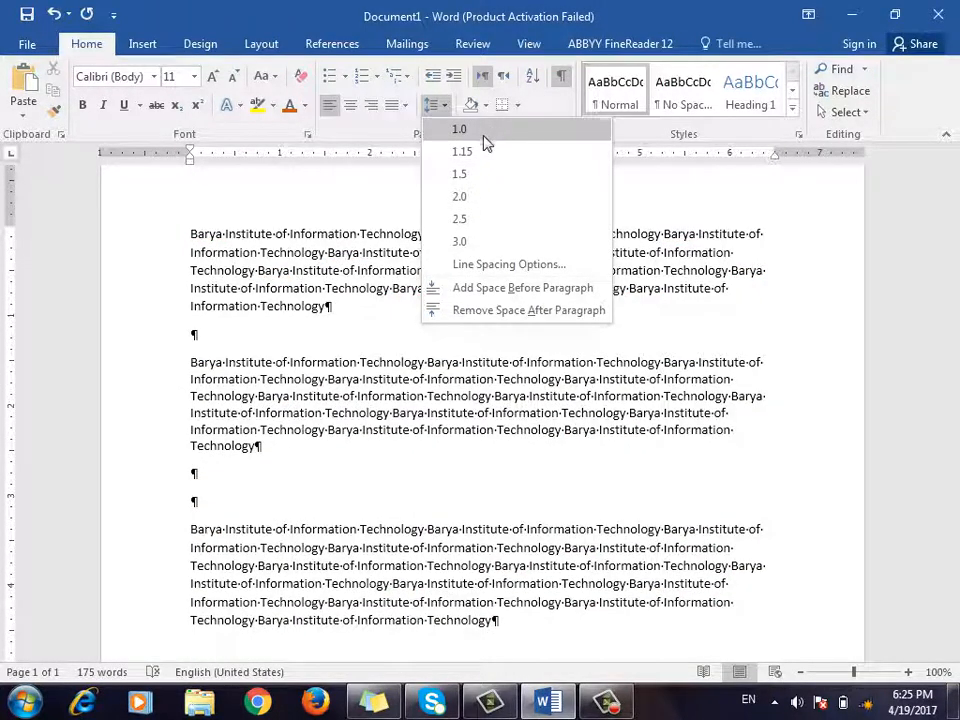
{"action": "left_click", "coordinate": [284, 515]}
Delete the blank lines between the three text paragraphs and hide the formatting marks.
{"action": "left_click", "coordinate": [354, 514]}
{"action": "key", "text": "BackSpace"}
{"action": "key", "text": "BackSpace"}
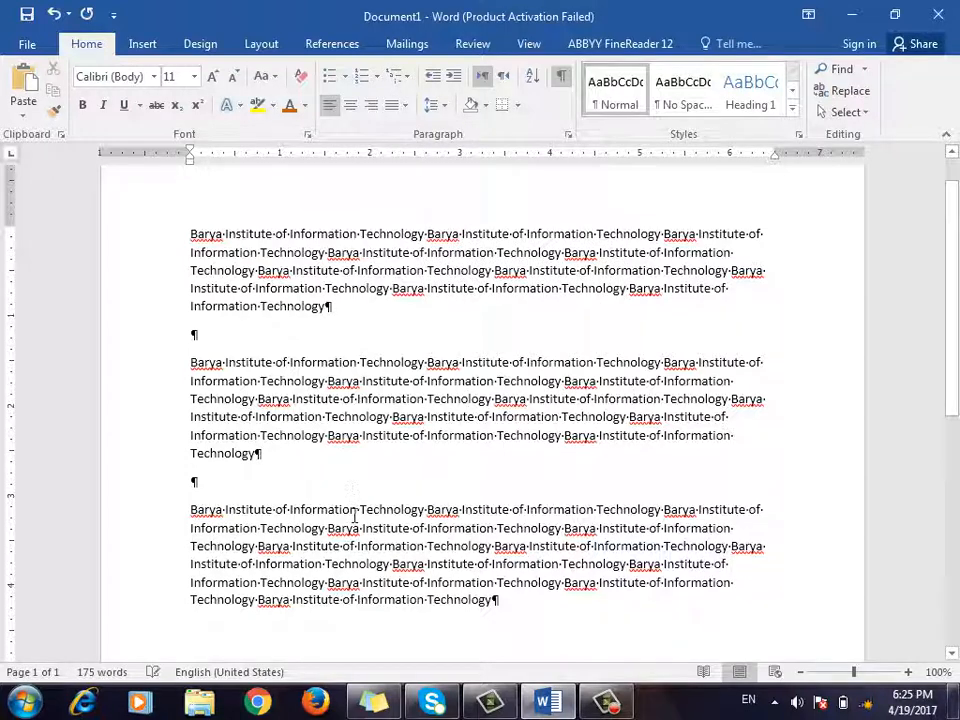
{"action": "left_click", "coordinate": [561, 76]}
{"action": "left_click", "coordinate": [314, 343]}
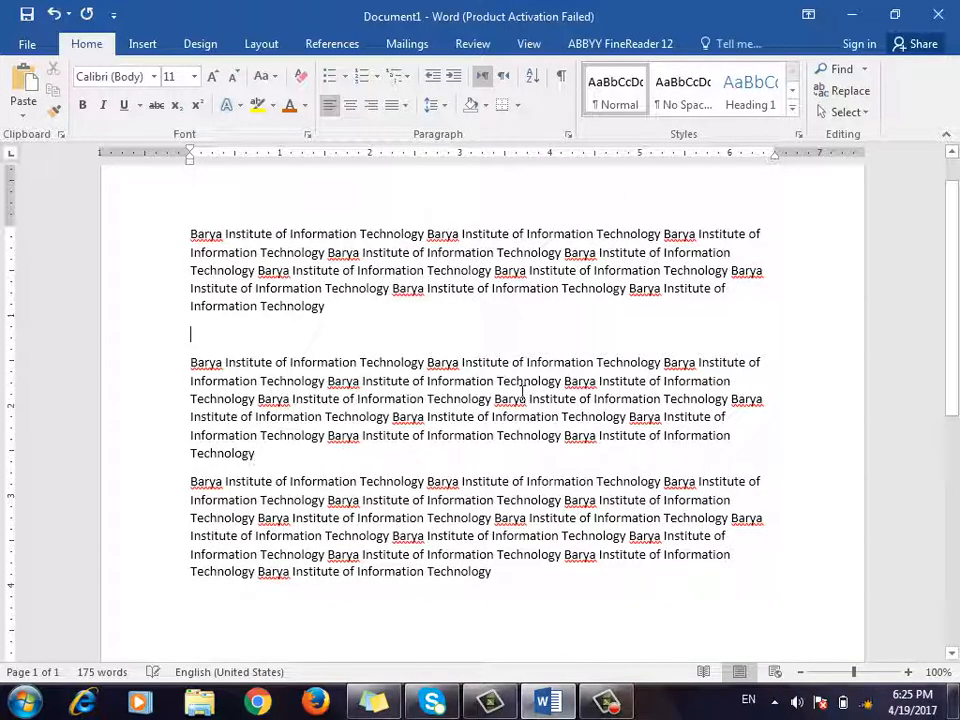
{"action": "key", "text": "BackSpace"}
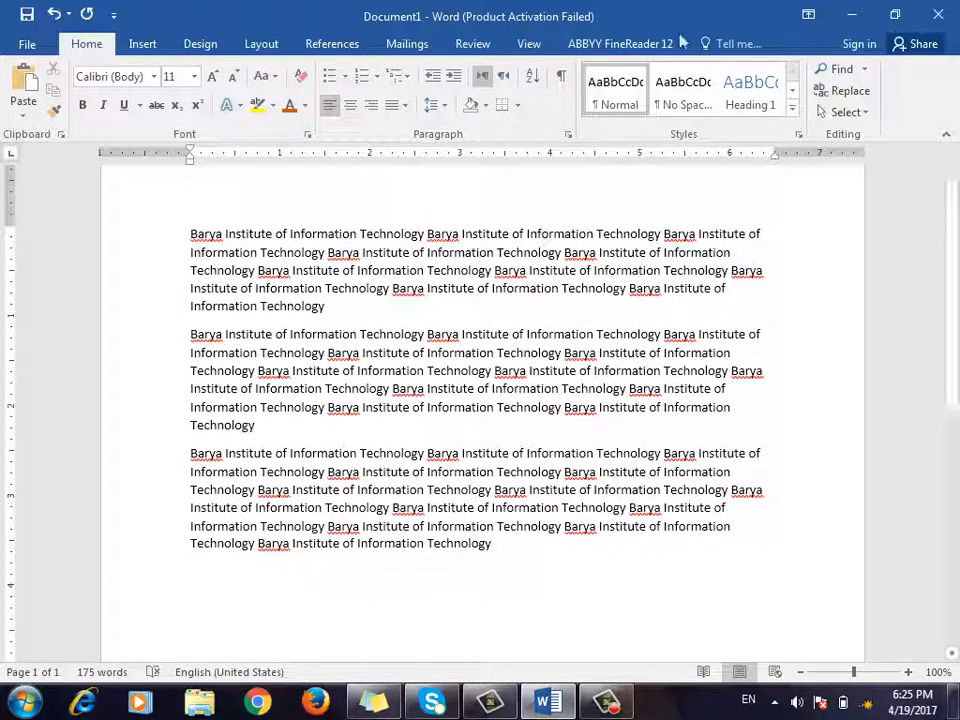
Preview Remove Space After Paragraph on the first and middle paragraphs without applying it.
{"action": "left_click", "coordinate": [471, 276]}
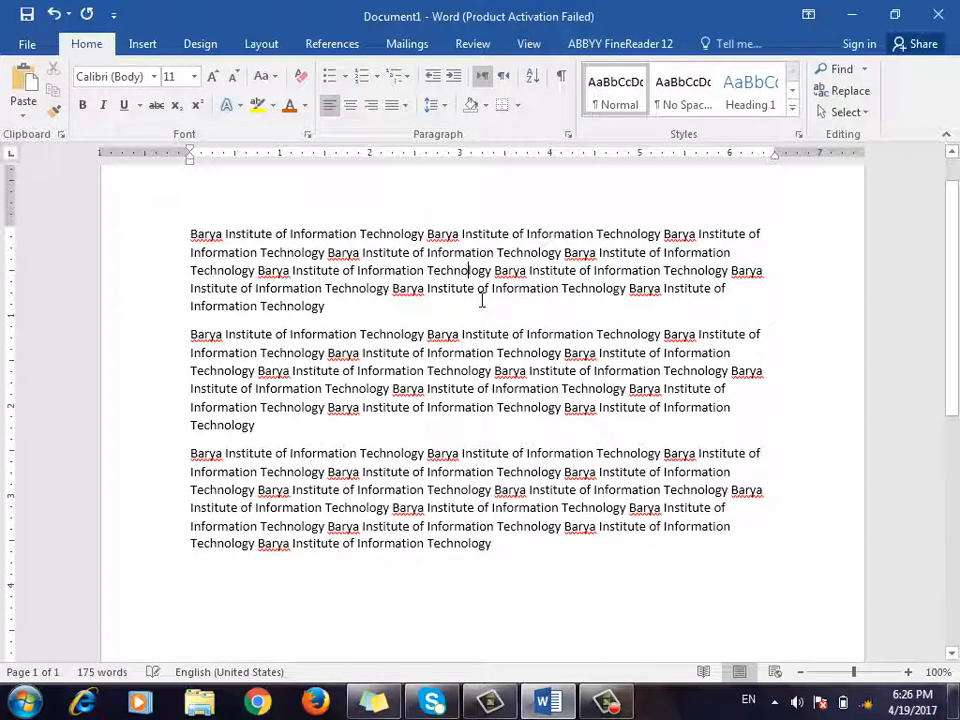
{"action": "left_click", "coordinate": [294, 315]}
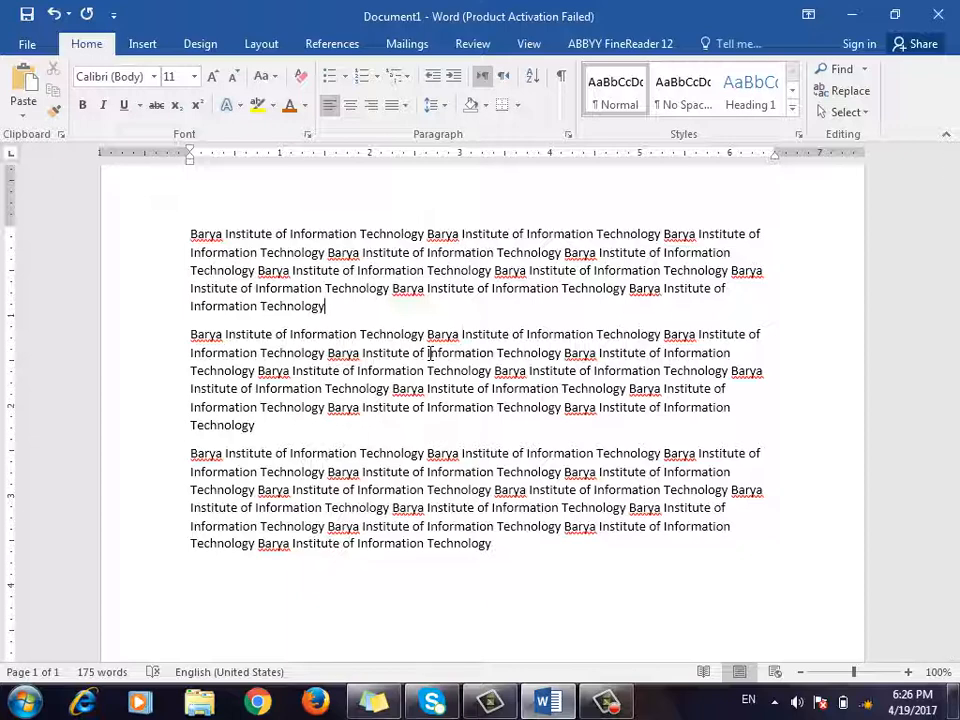
{"action": "left_click", "coordinate": [444, 105]}
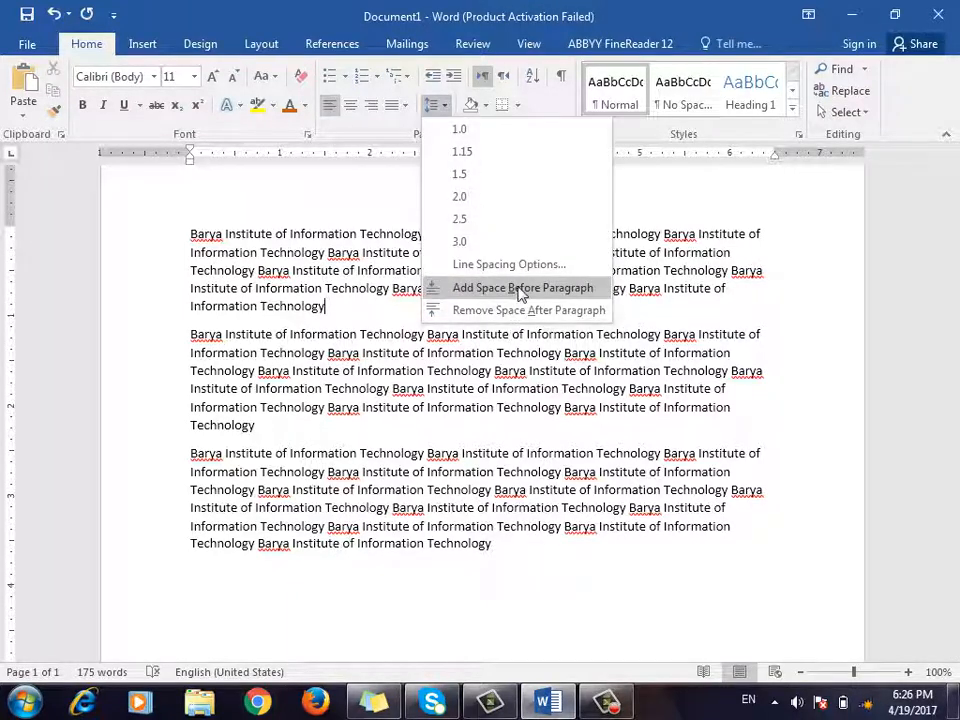
{"action": "left_click", "coordinate": [535, 312]}
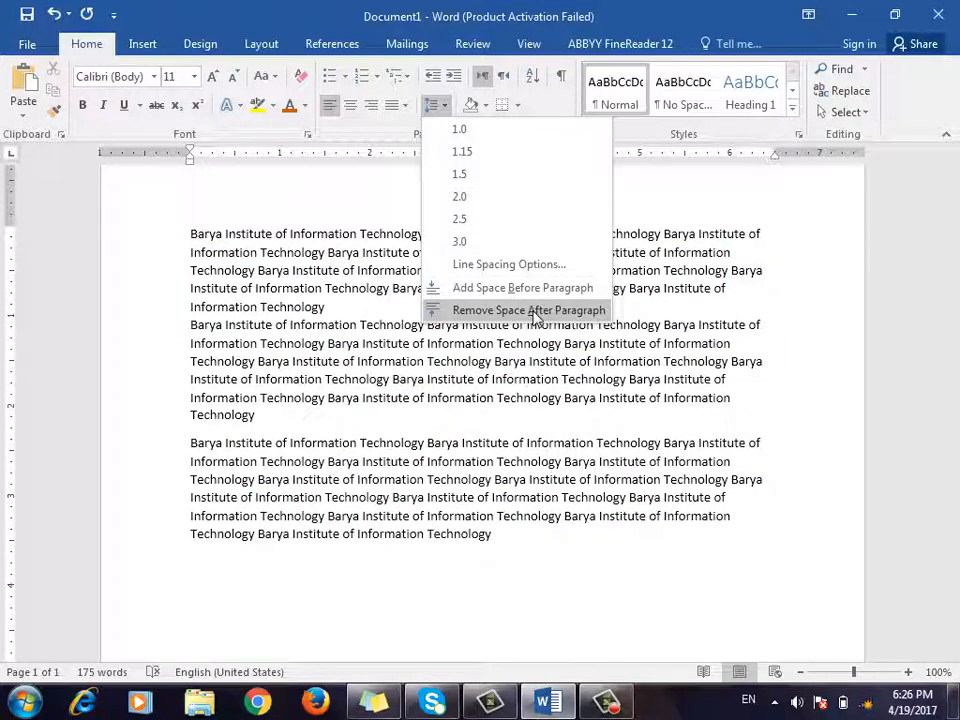
{"action": "left_click", "coordinate": [390, 280]}
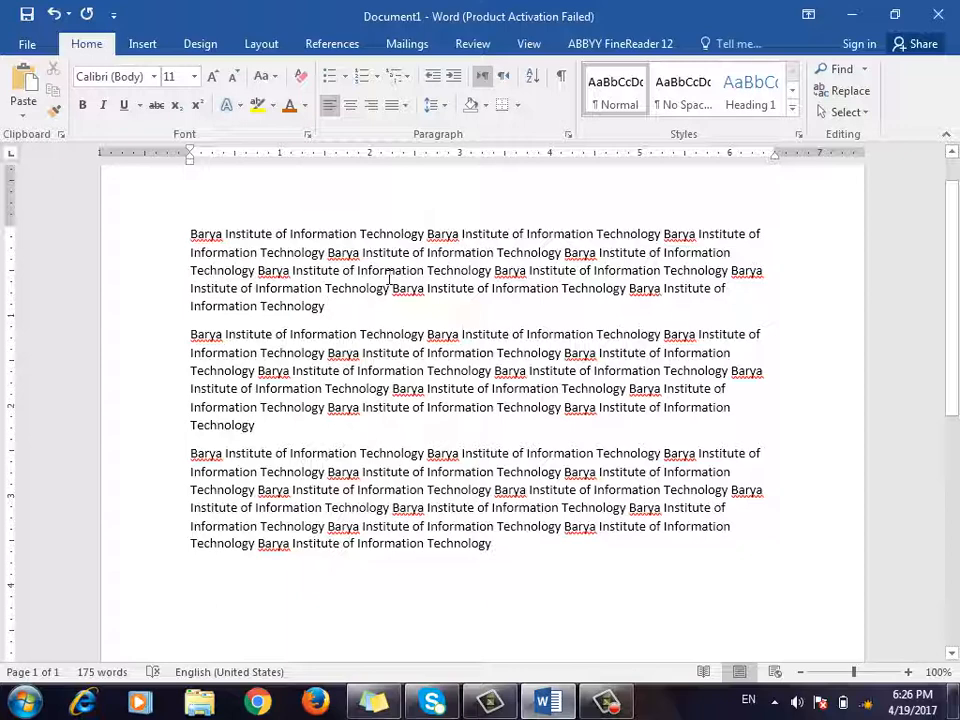
{"action": "left_click", "coordinate": [437, 105]}
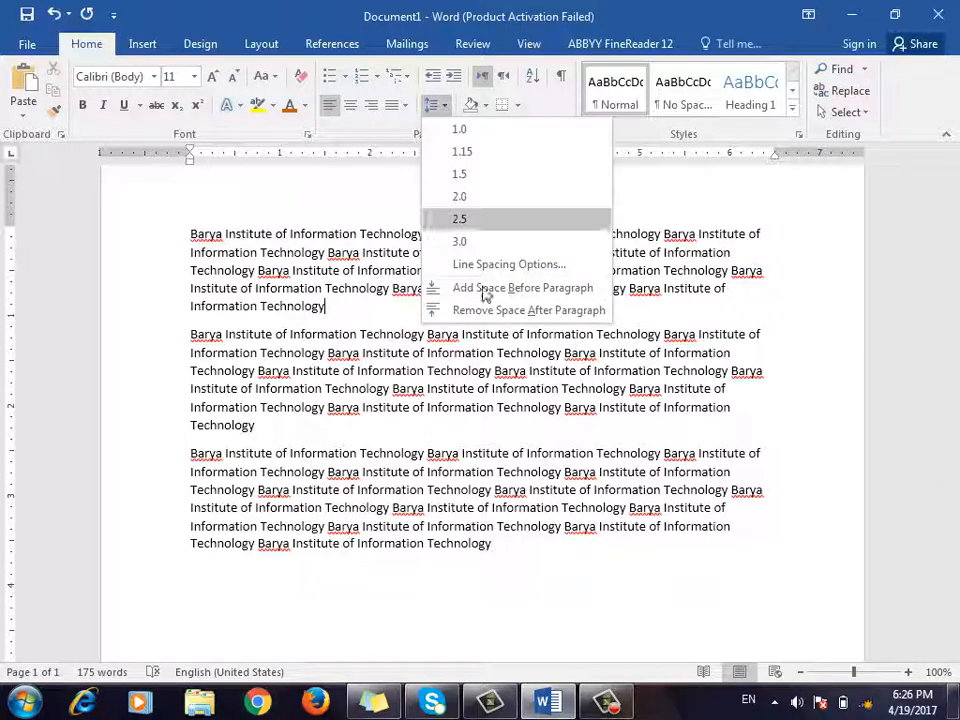
{"action": "left_click", "coordinate": [393, 371]}
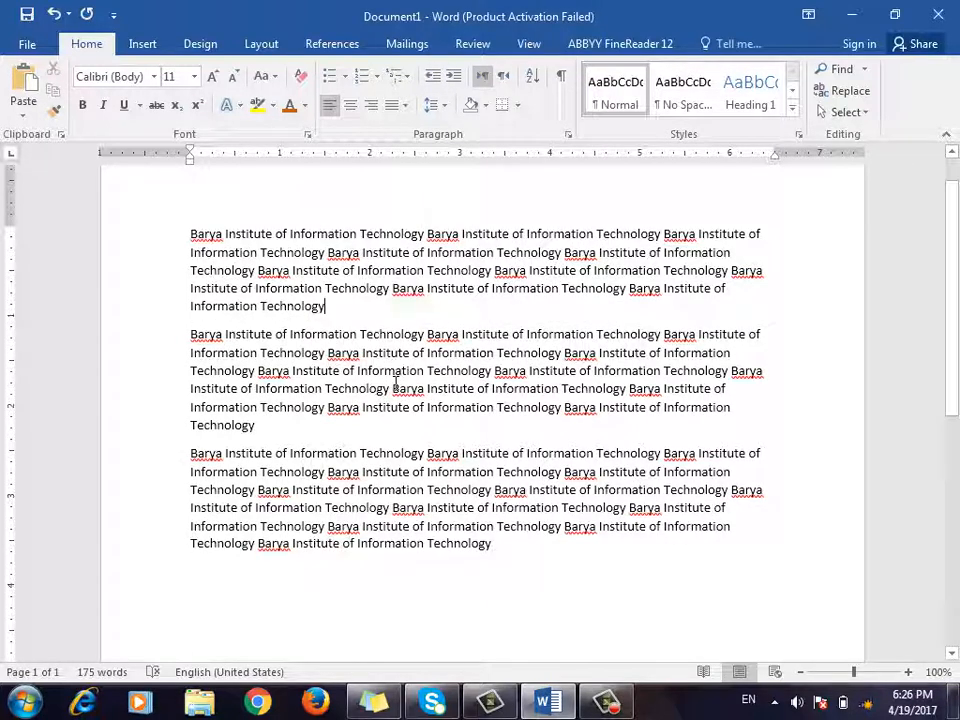
{"action": "left_click", "coordinate": [437, 105]}
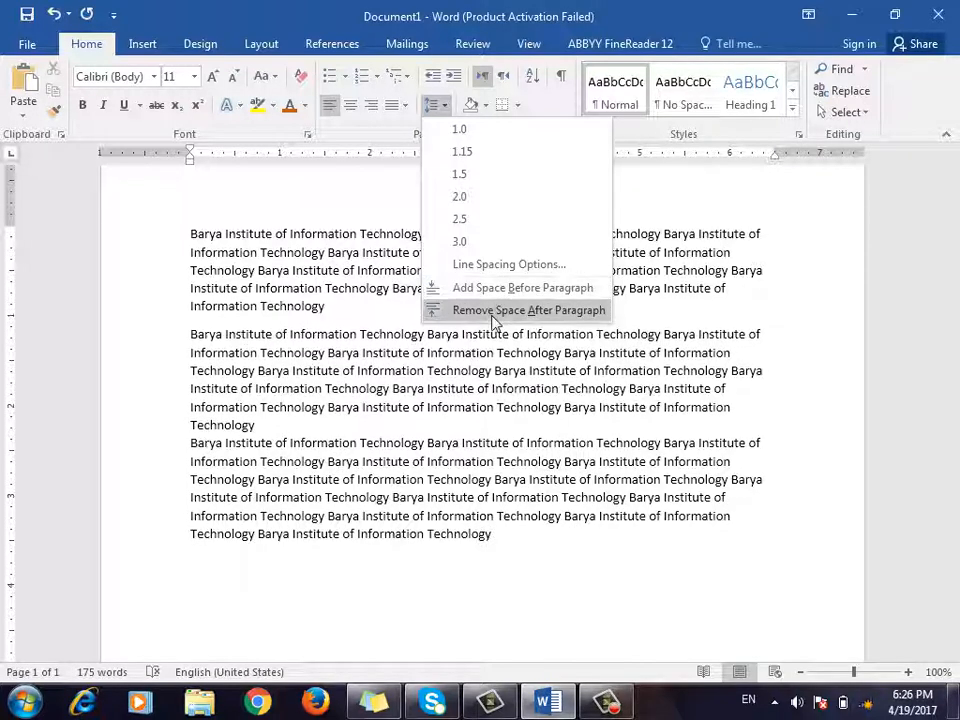
{"action": "left_click", "coordinate": [493, 395]}
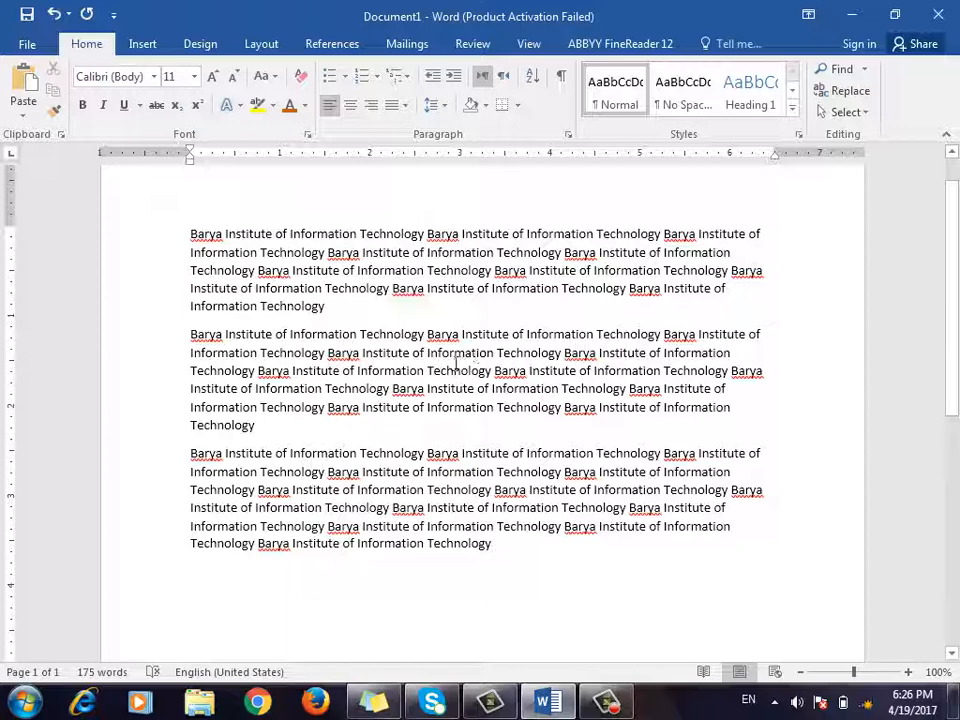
Increase the middle paragraph's indent by three levels and bring it back to the margin.
{"action": "left_click", "coordinate": [455, 368]}
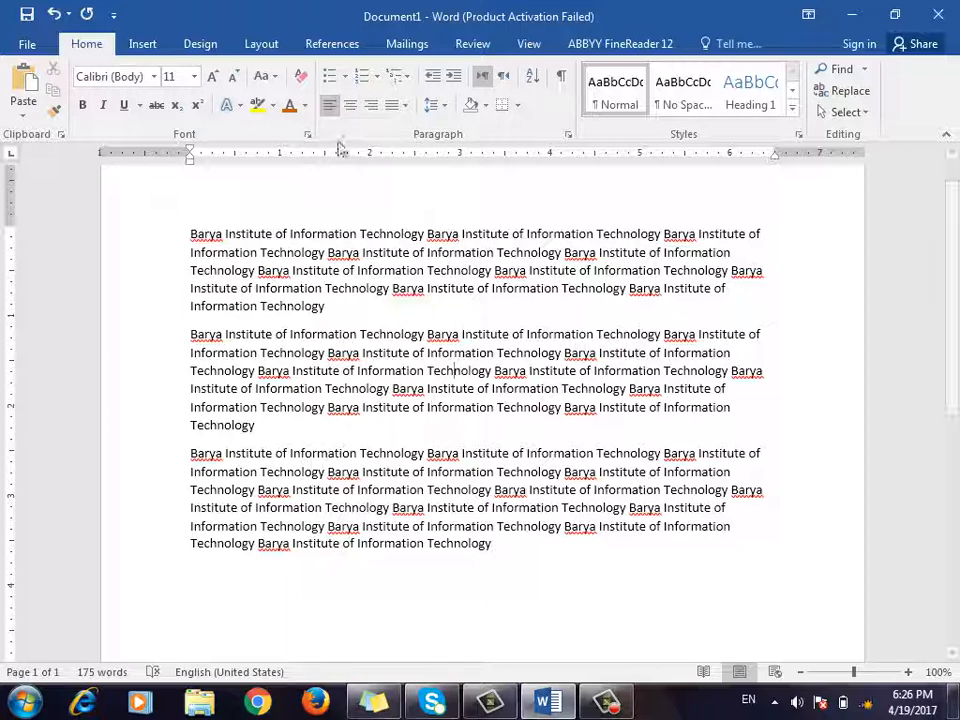
{"action": "left_click", "coordinate": [455, 80]}
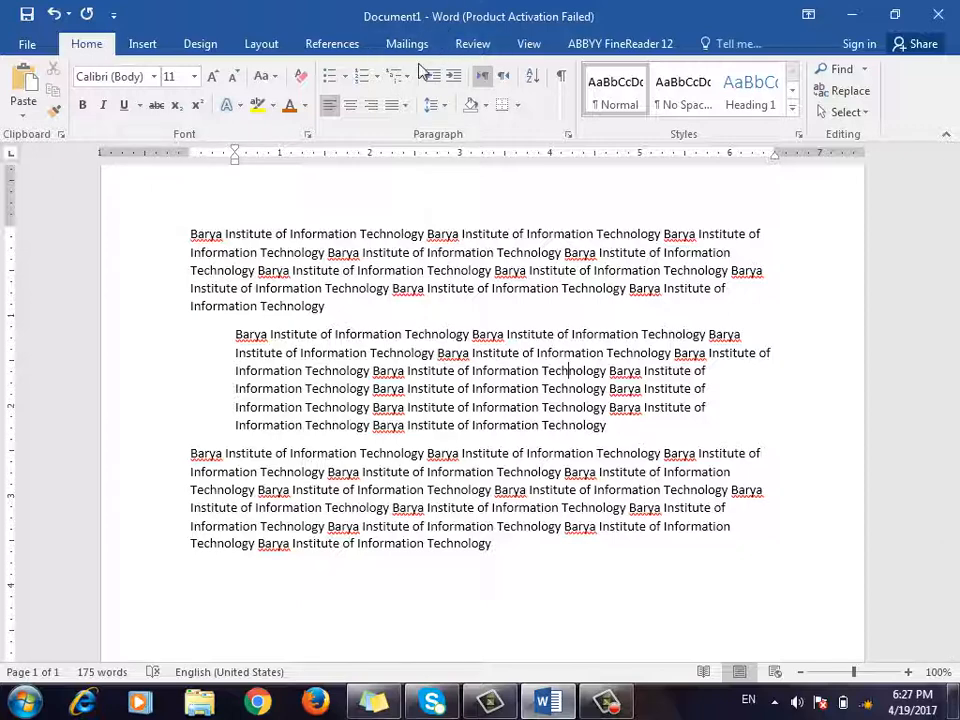
{"action": "left_click", "coordinate": [453, 80]}
{"action": "left_click", "coordinate": [452, 87]}
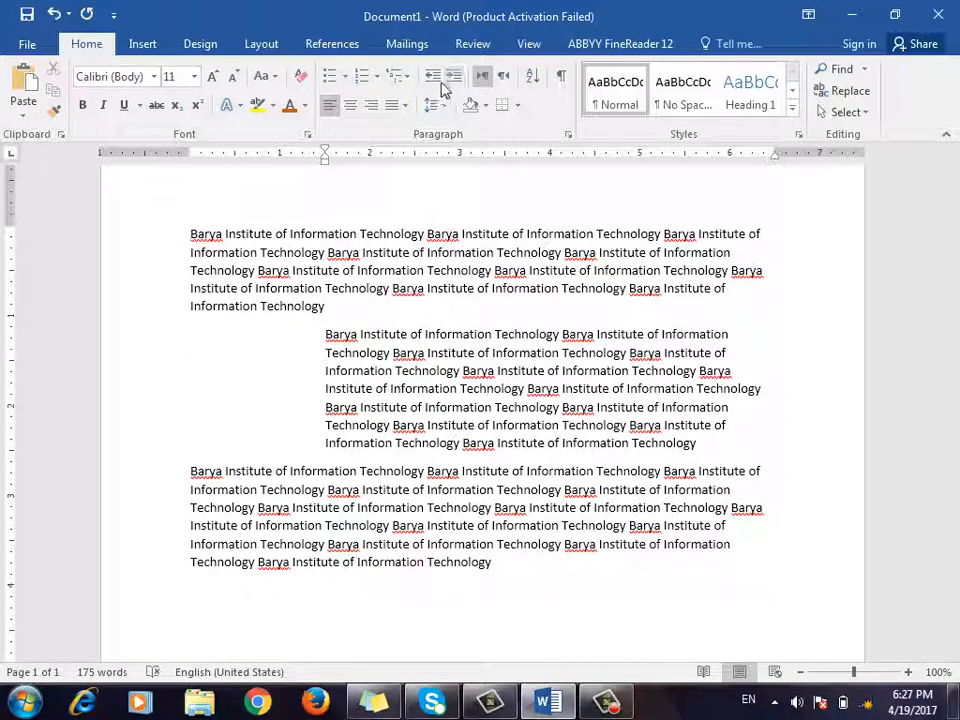
{"action": "left_click", "coordinate": [440, 86]}
{"action": "left_click", "coordinate": [438, 88]}
{"action": "left_click", "coordinate": [438, 88]}
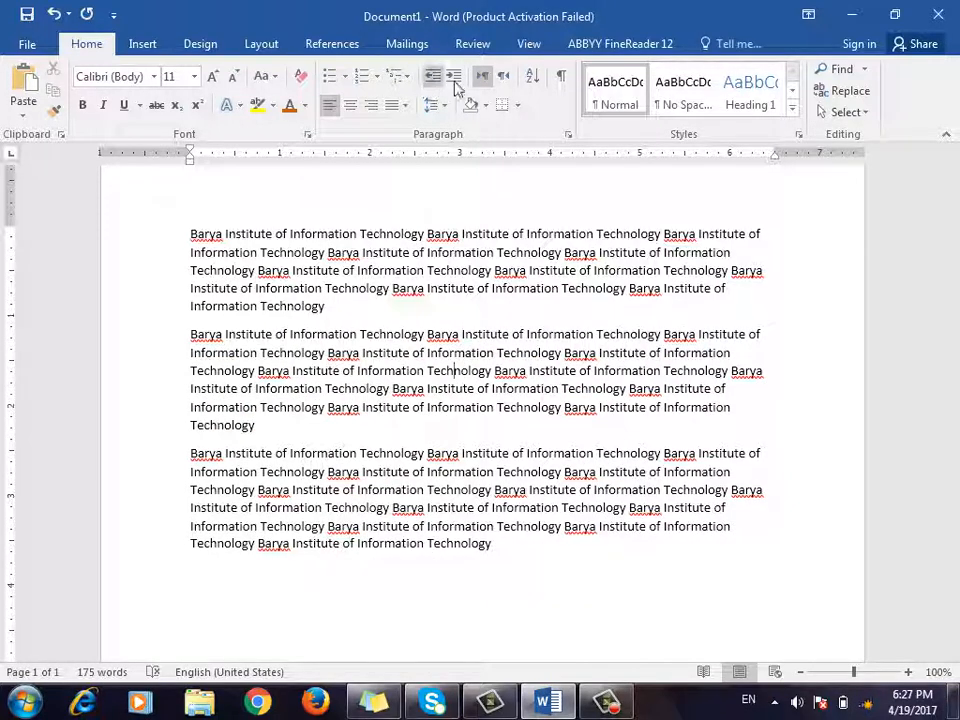
Indent the middle paragraph again by two levels and remove that indent.
{"action": "left_click", "coordinate": [452, 87]}
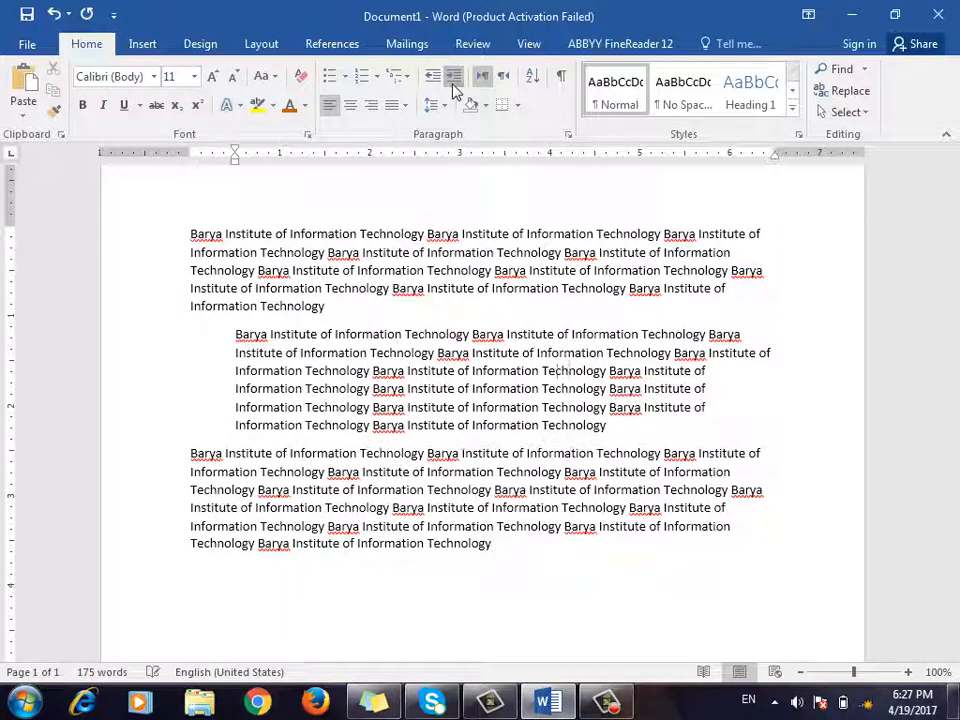
{"action": "left_click", "coordinate": [454, 88]}
{"action": "left_click", "coordinate": [432, 86]}
{"action": "left_click", "coordinate": [432, 86]}
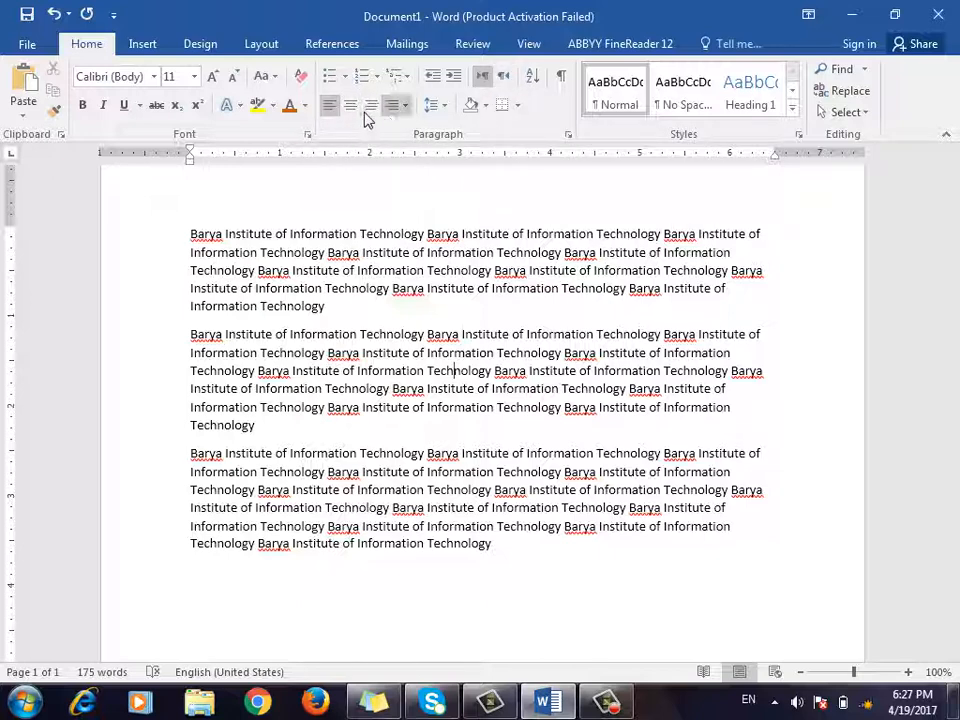
Start a new line two line breaks below the last paragraph and enter "Barya insitute".
{"action": "left_click", "coordinate": [393, 288]}
{"action": "scroll", "coordinate": [480, 430], "scroll_direction": "down", "scroll_amount": 5}
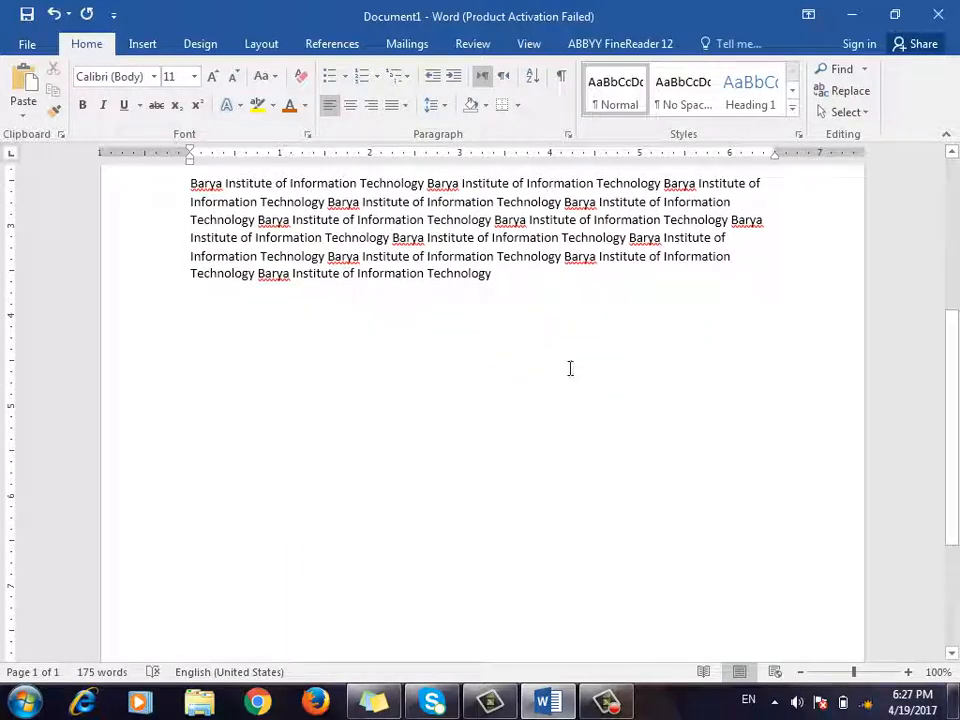
{"action": "left_click", "coordinate": [598, 461]}
{"action": "key", "text": "Return"}
{"action": "key", "text": "Return"}
{"action": "type", "text": "barya insit"}
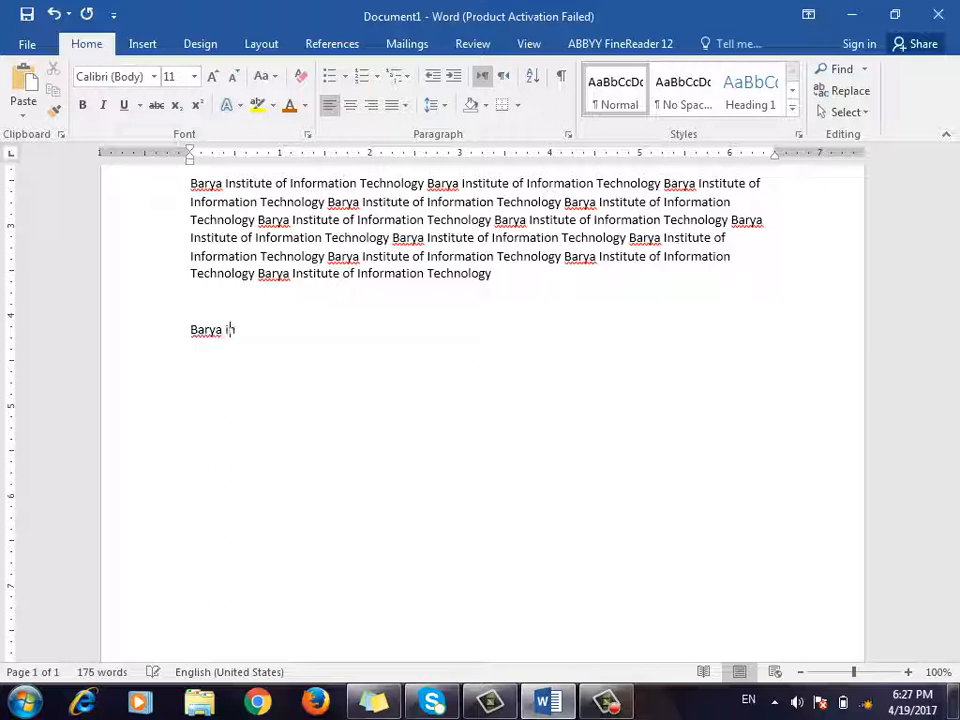
{"action": "type", "text": "ute"}
Set the new line's text direction to right-to-left and append "ksksksk" to it.
{"action": "left_click", "coordinate": [504, 80]}
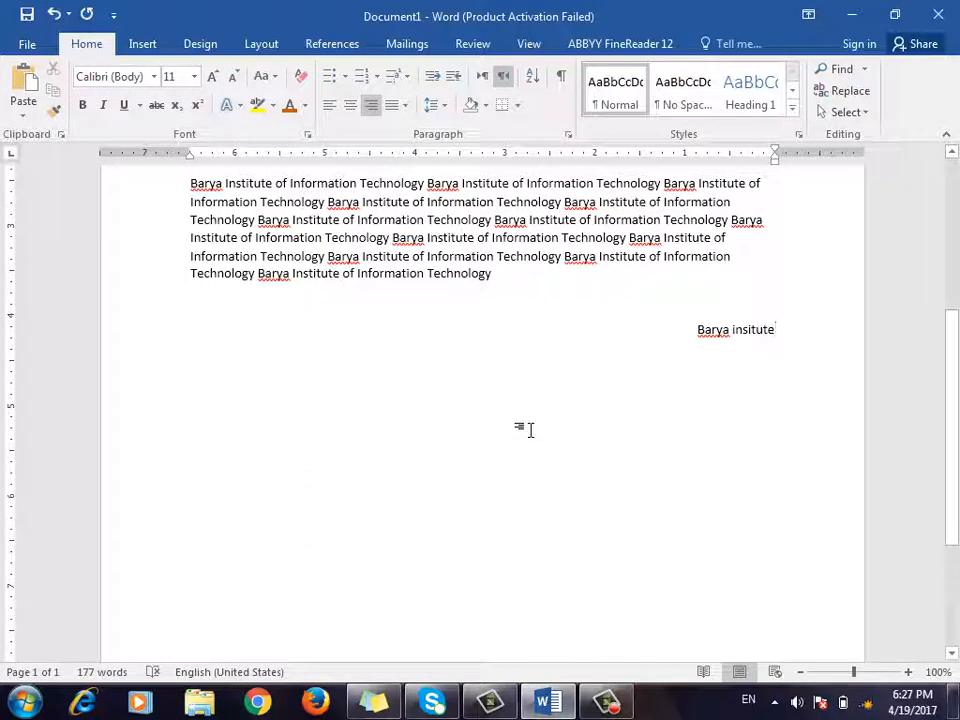
{"action": "type", "text": "ksksksk"}
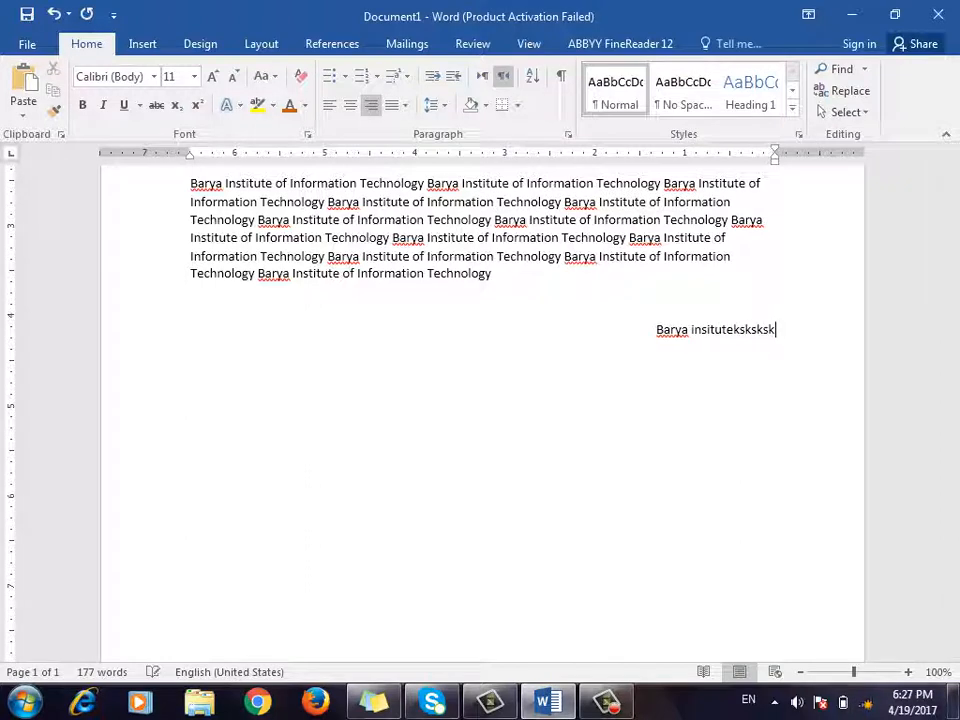
Delete all the text in the right-to-left line.
{"action": "left_click_drag", "start_coordinate": [786, 332], "coordinate": [662, 332]}
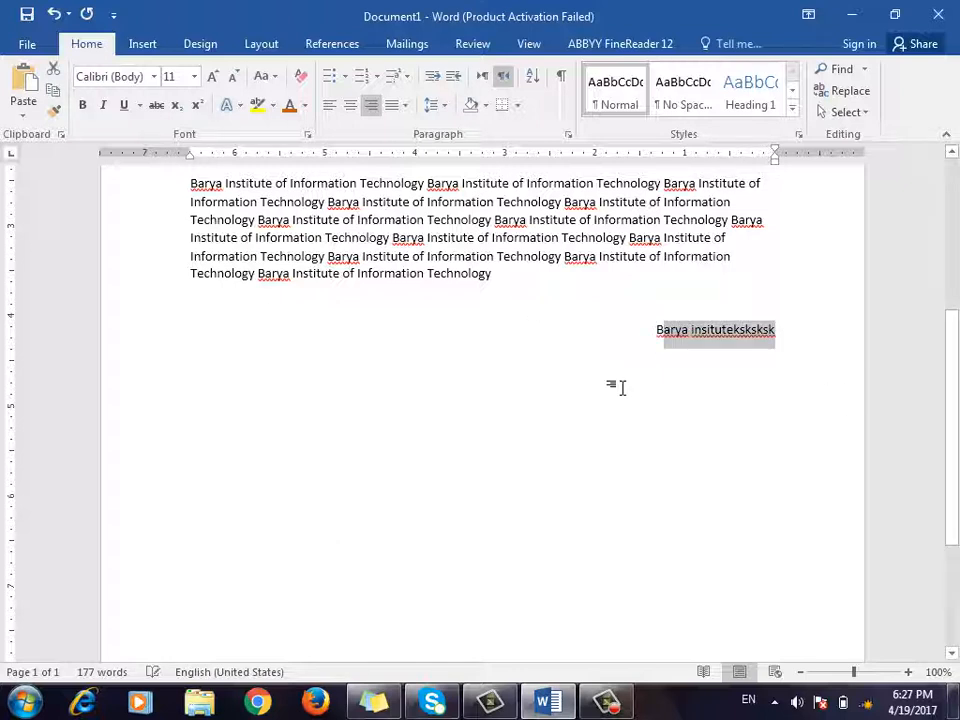
{"action": "type", "text": "B"}
{"action": "key", "text": "BackSpace"}
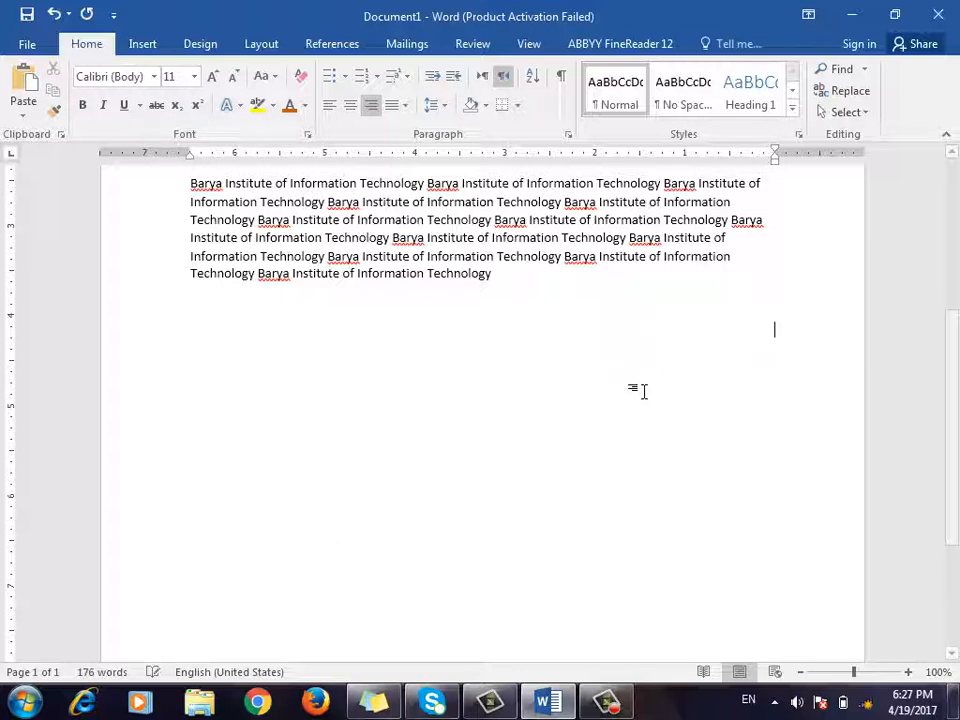
Left-align the empty right-to-left line below the last paragraph and enter "sdfsdsdf" in it.
{"action": "left_click", "coordinate": [329, 105]}
{"action": "type", "text": "sdfsdsdf"}
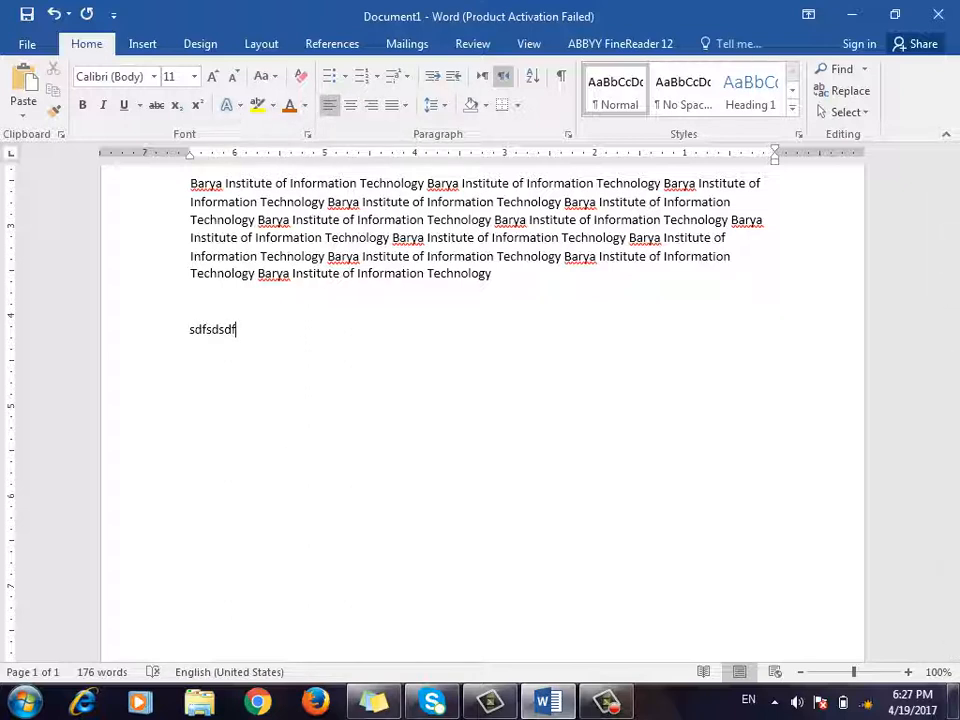
Right-align the "sdfsdsdf" line, append a run of the letter d, and align the line left again.
{"action": "left_click", "coordinate": [371, 105]}
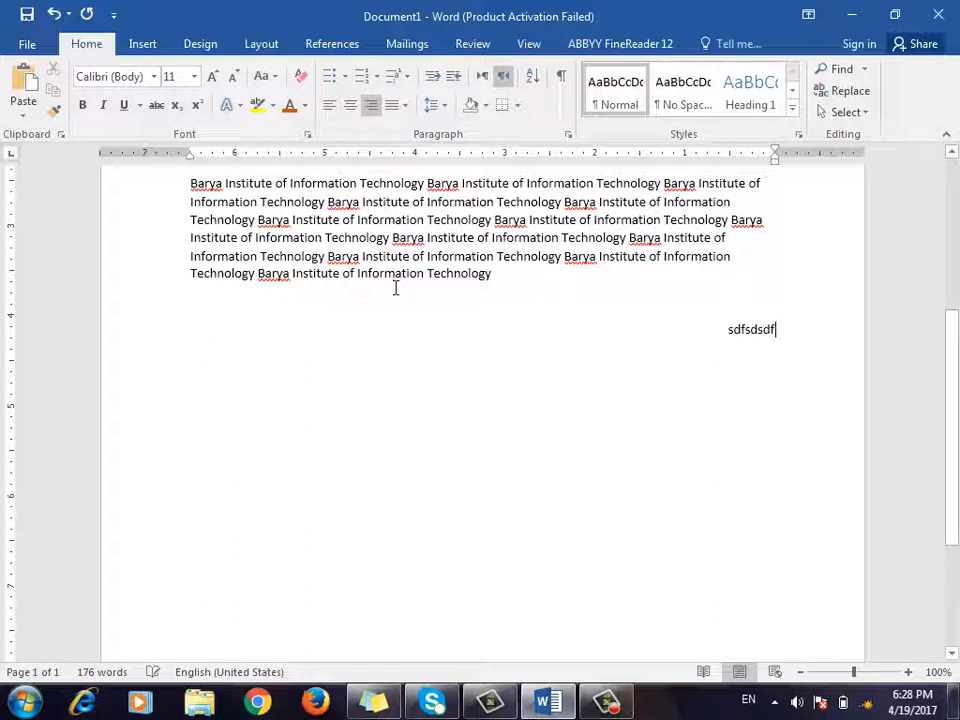
{"action": "type", "text": "dddddddddd"}
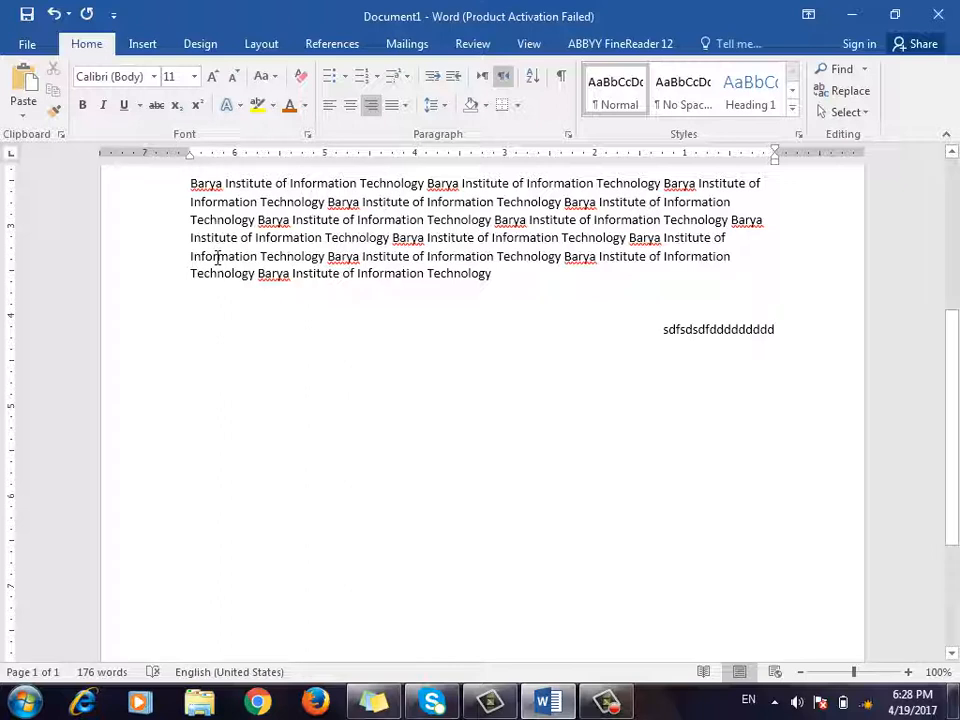
{"action": "left_click", "coordinate": [329, 105]}
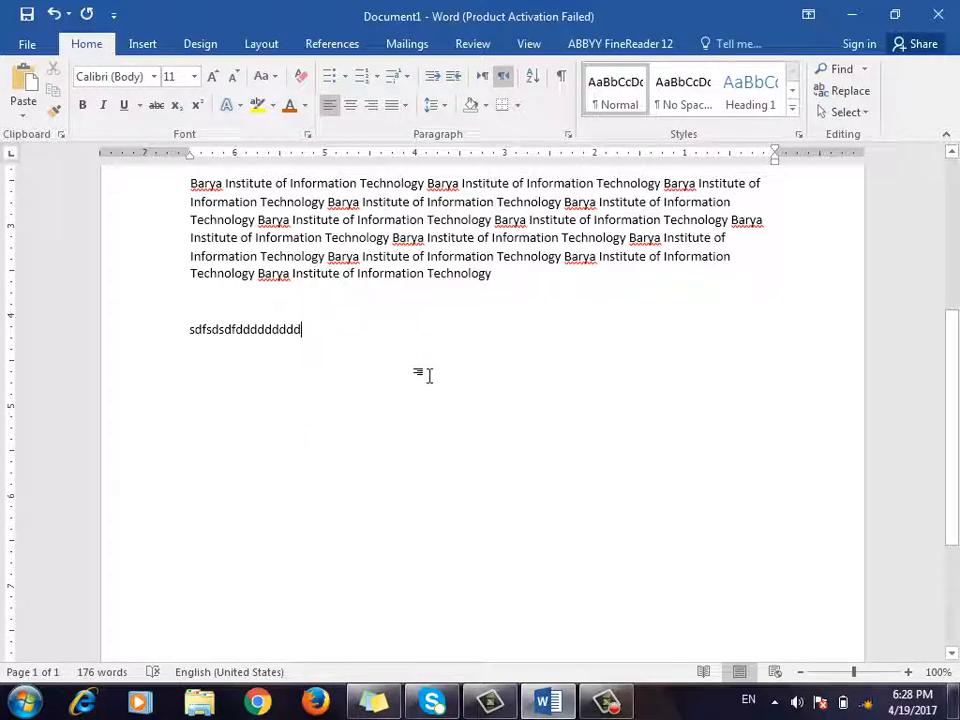
Start a new line below the sample text and set it to left-to-right direction with right alignment.
{"action": "key", "text": "Return"}
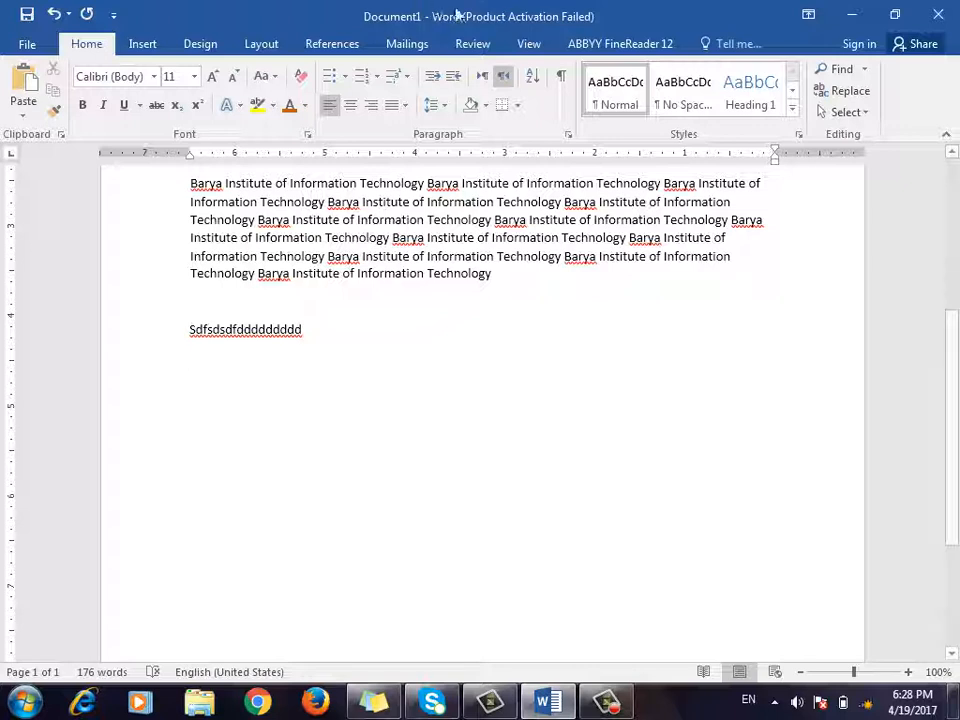
{"action": "left_click", "coordinate": [502, 78]}
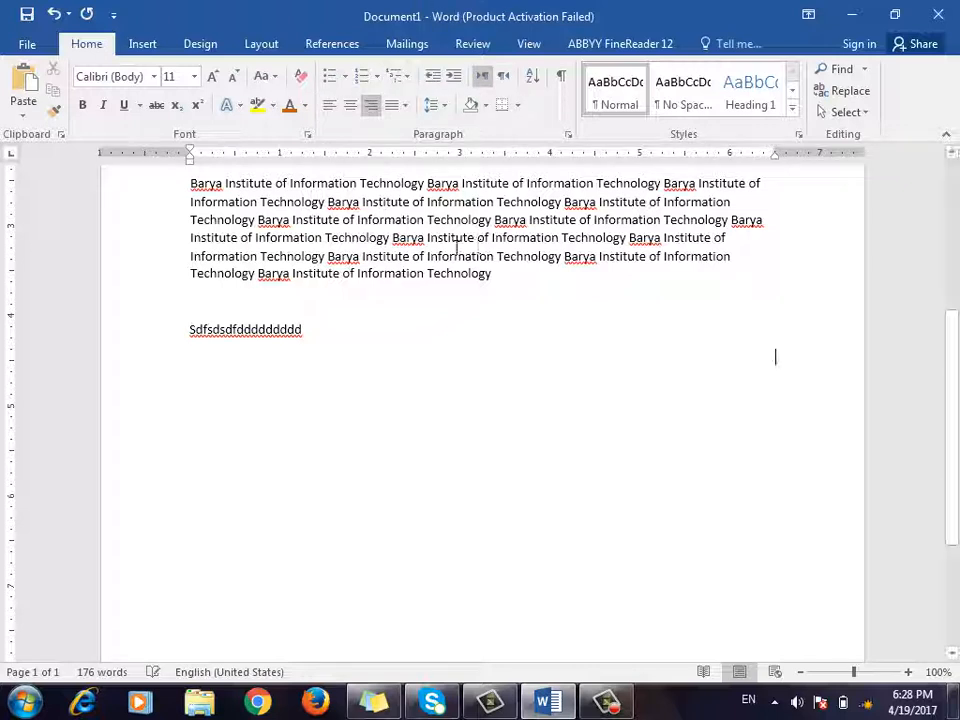
{"action": "left_click", "coordinate": [373, 108]}
{"action": "left_click", "coordinate": [370, 105]}
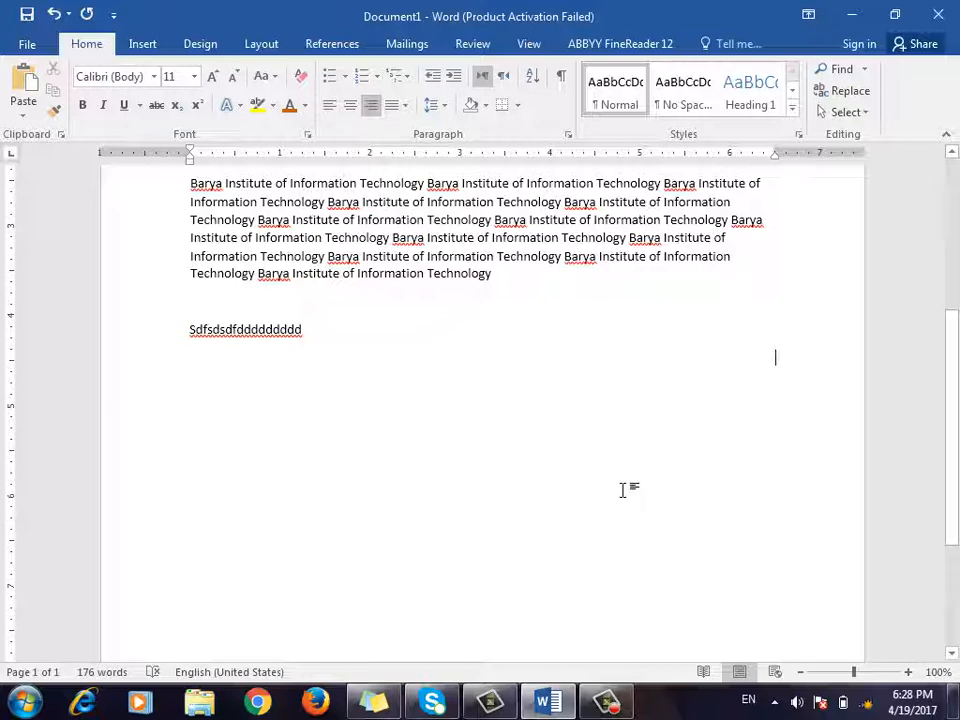
Switch the keyboard language to Pashto (Afghanistan) and enter "بر یا انستیتویت" in the new right-aligned line.
{"action": "left_click", "coordinate": [748, 699]}
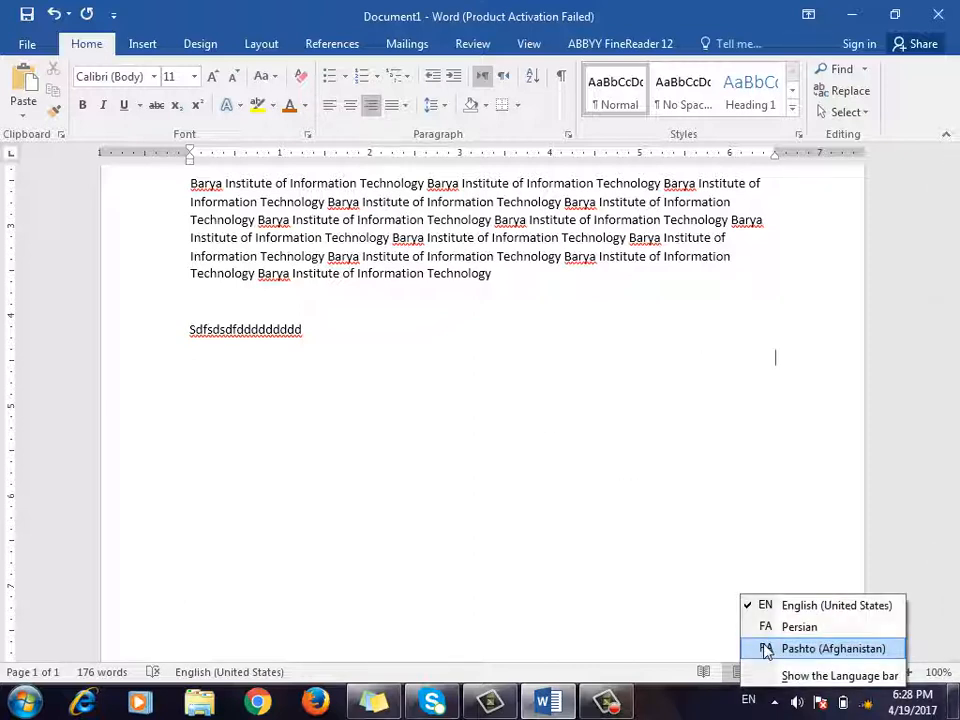
{"action": "left_click", "coordinate": [765, 647]}
{"action": "type", "text": "بر"}
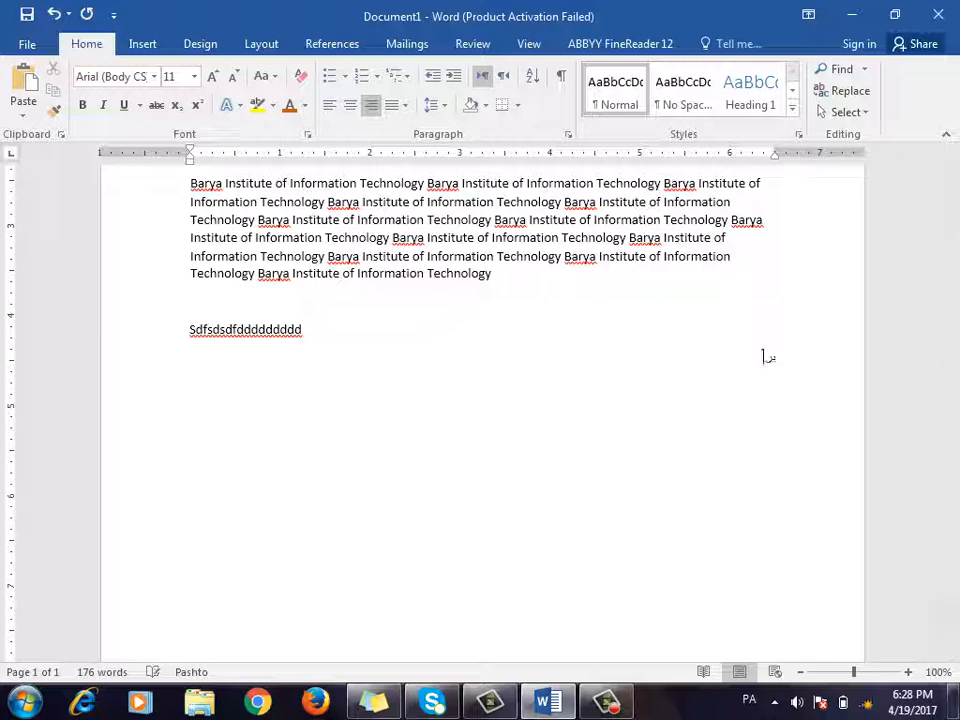
{"action": "type", "text": "یا انستیت"}
{"action": "type", "text": "وژ"}
{"action": "key", "text": "BackSpace"}
{"action": "type", "text": "ئت ان"}
{"action": "key", "text": "BackSpace"}
{"action": "key", "text": "BackSpace"}
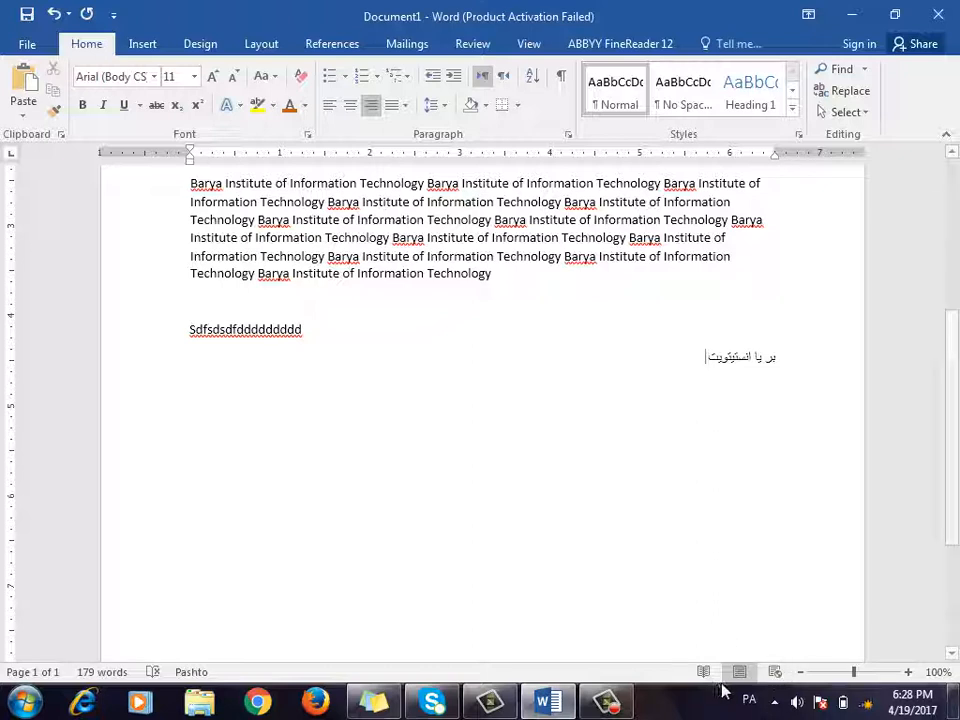
Switch the keyboard language to English (United States), try adding "ba" and "Bary" after the Pashto text, and delete each attempt.
{"action": "left_click", "coordinate": [749, 699]}
{"action": "left_click", "coordinate": [784, 605]}
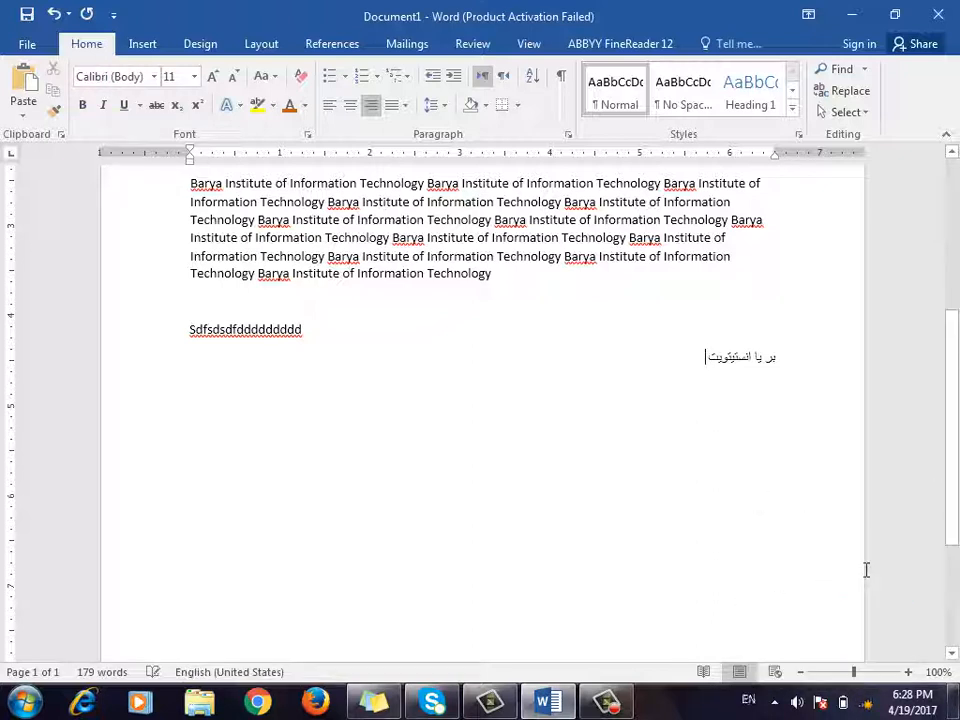
{"action": "type", "text": "ba"}
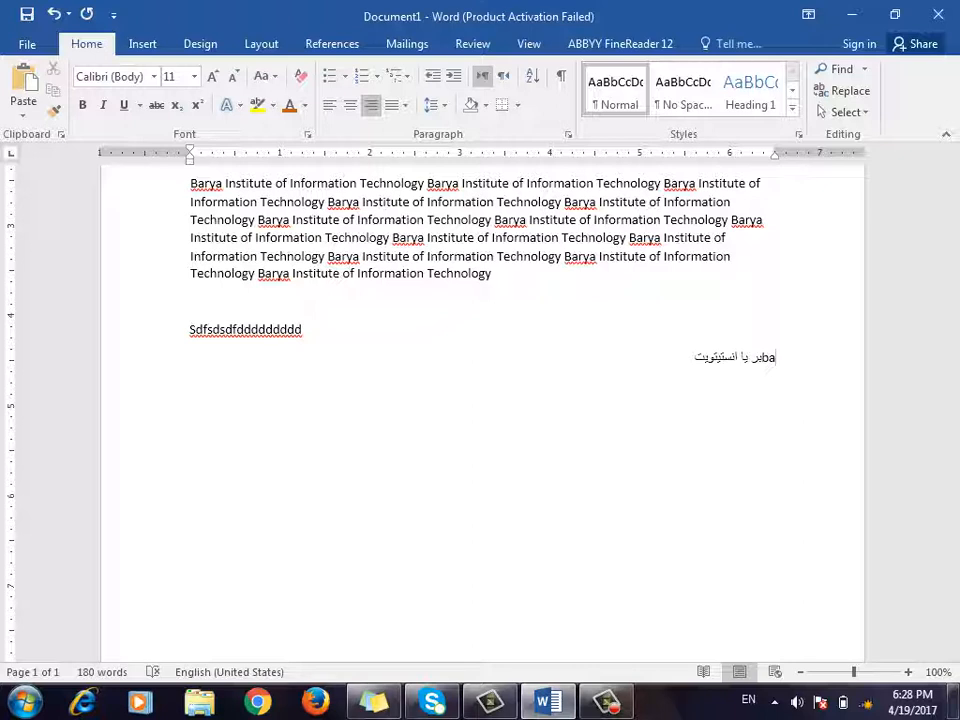
{"action": "key", "text": "BackSpace"}
{"action": "key", "text": "BackSpace"}
{"action": "type", "text": "Bary"}
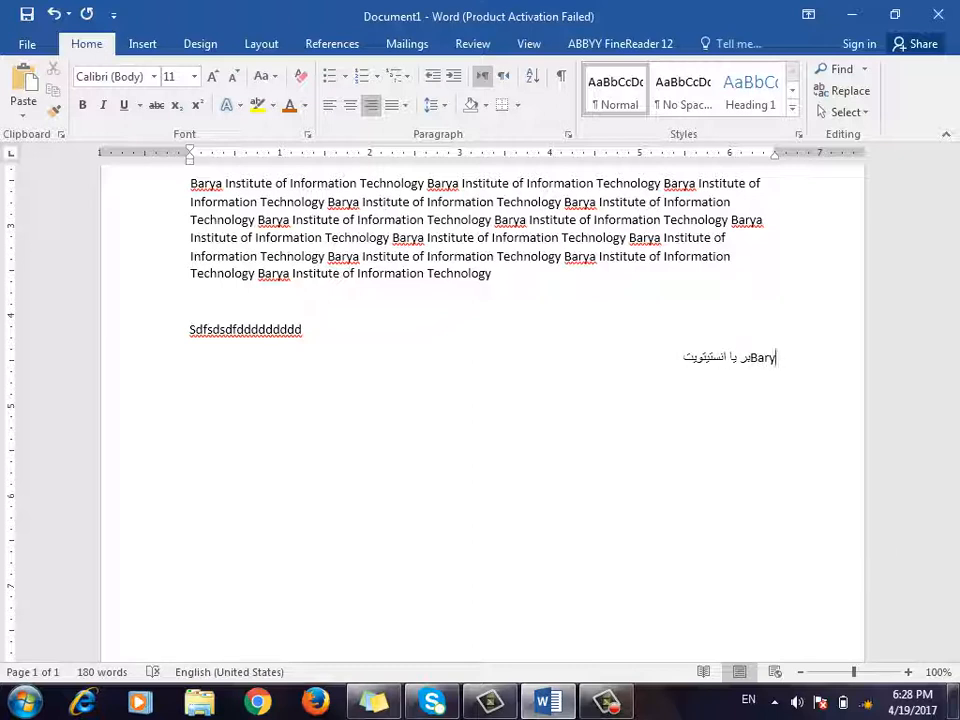
{"action": "key", "text": "BackSpace"}
{"action": "key", "text": "BackSpace"}
{"action": "key", "text": "BackSpace"}
{"action": "key", "text": "BackSpace"}
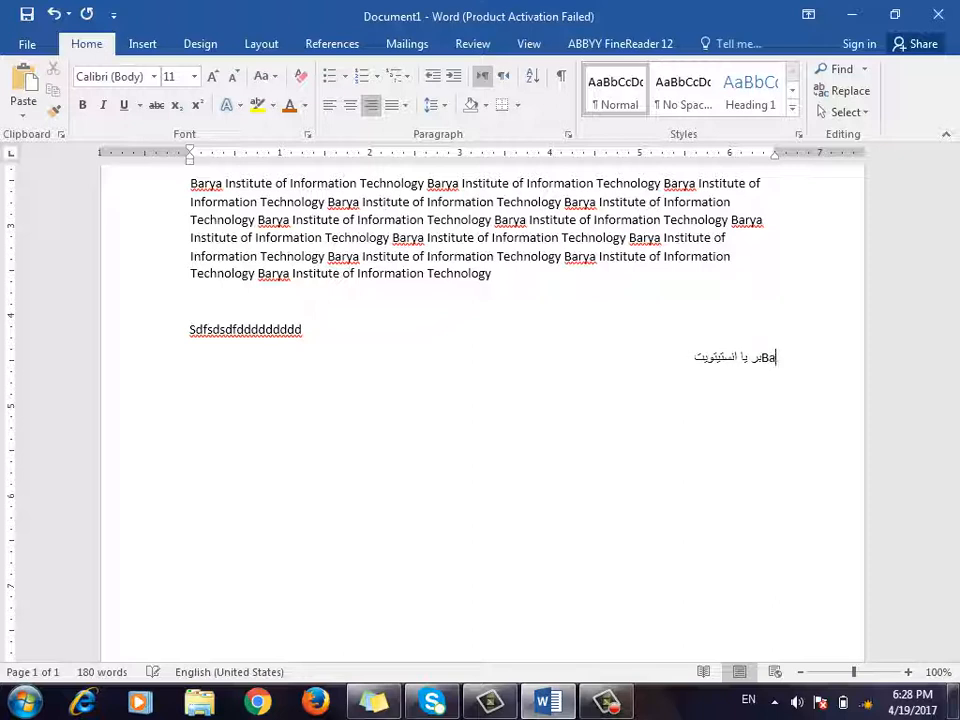
Set the Pashto line to right-to-left direction with right alignment and append "Barya" after its text.
{"action": "left_click", "coordinate": [503, 76]}
{"action": "left_click", "coordinate": [373, 107]}
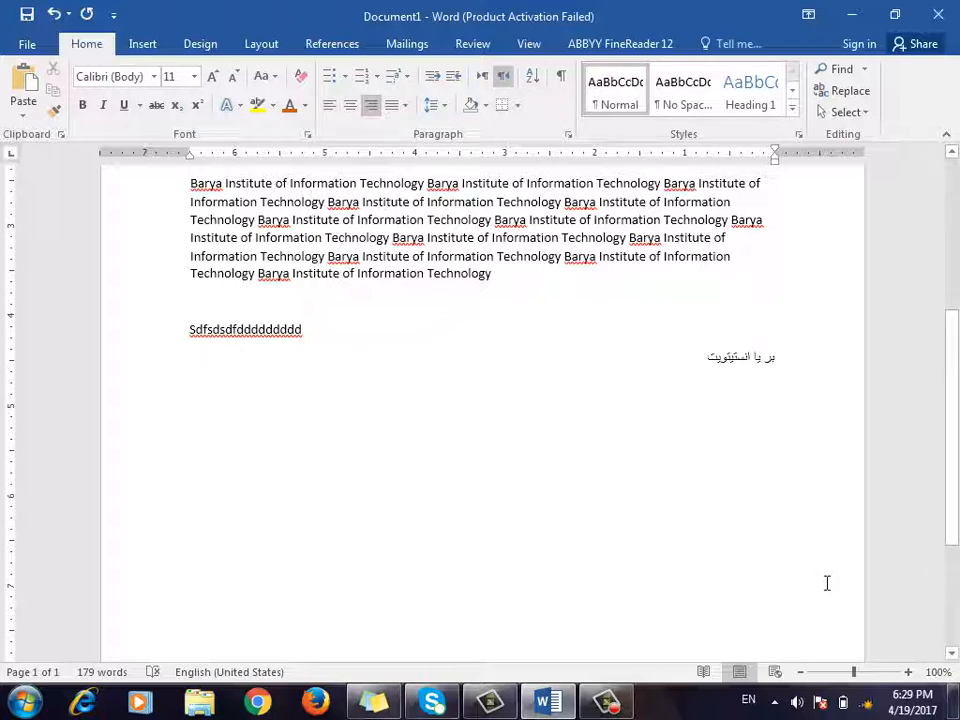
{"action": "type", "text": "Barya"}
{"action": "left_click", "coordinate": [610, 702]}
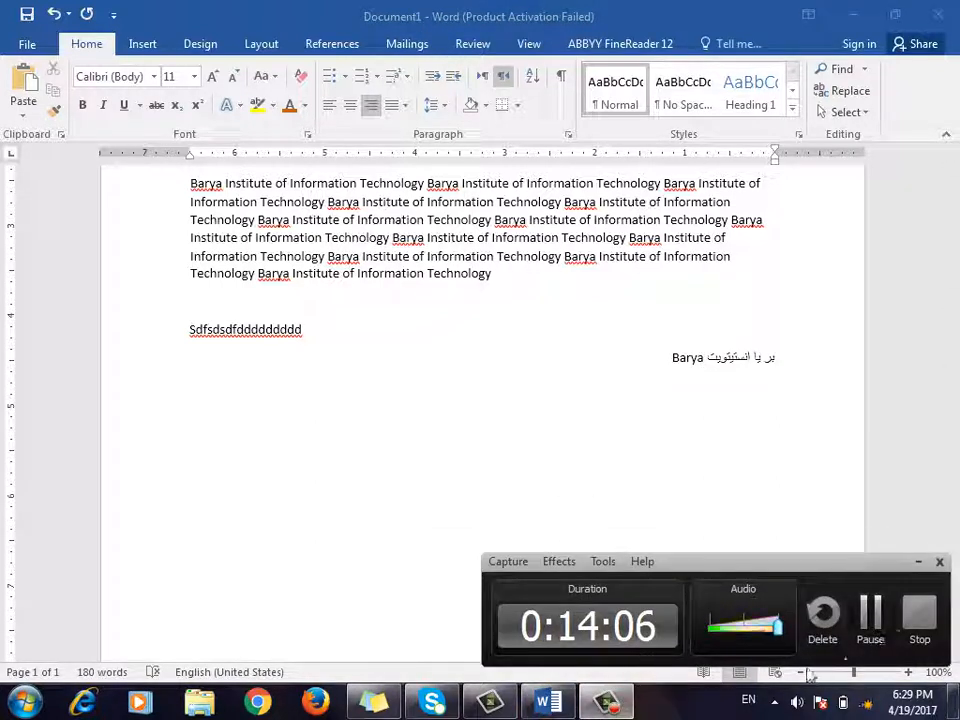